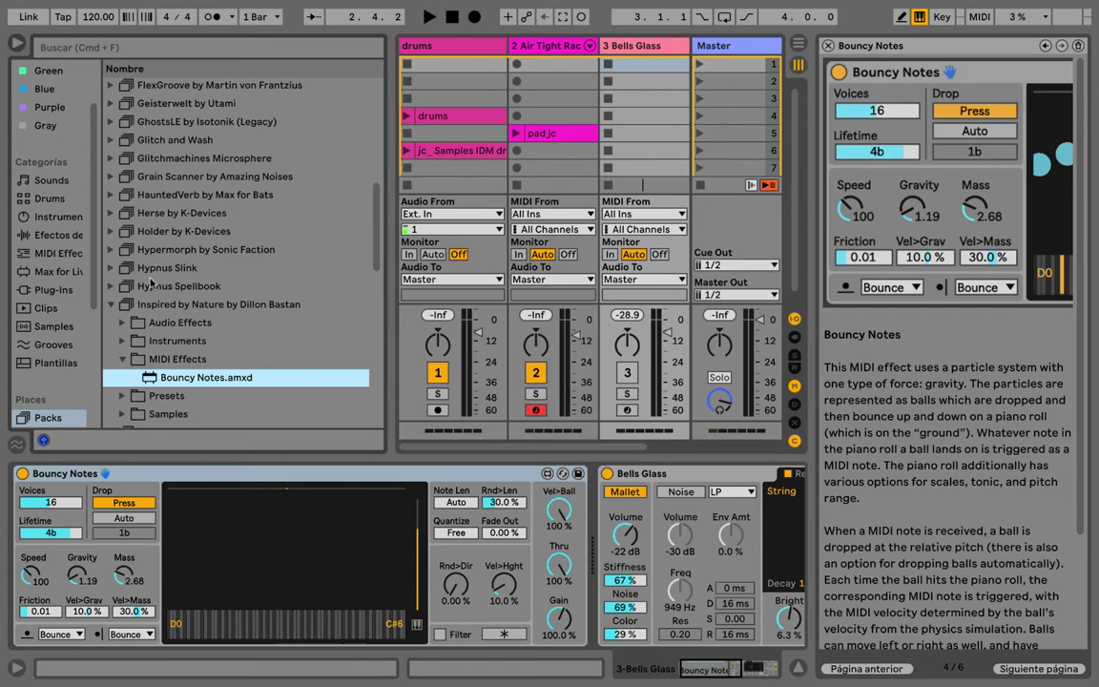
# - Look through the installed packs list and close the Bouncy Notes help lesson
pyautogui.scroll(-15, 149, 282)
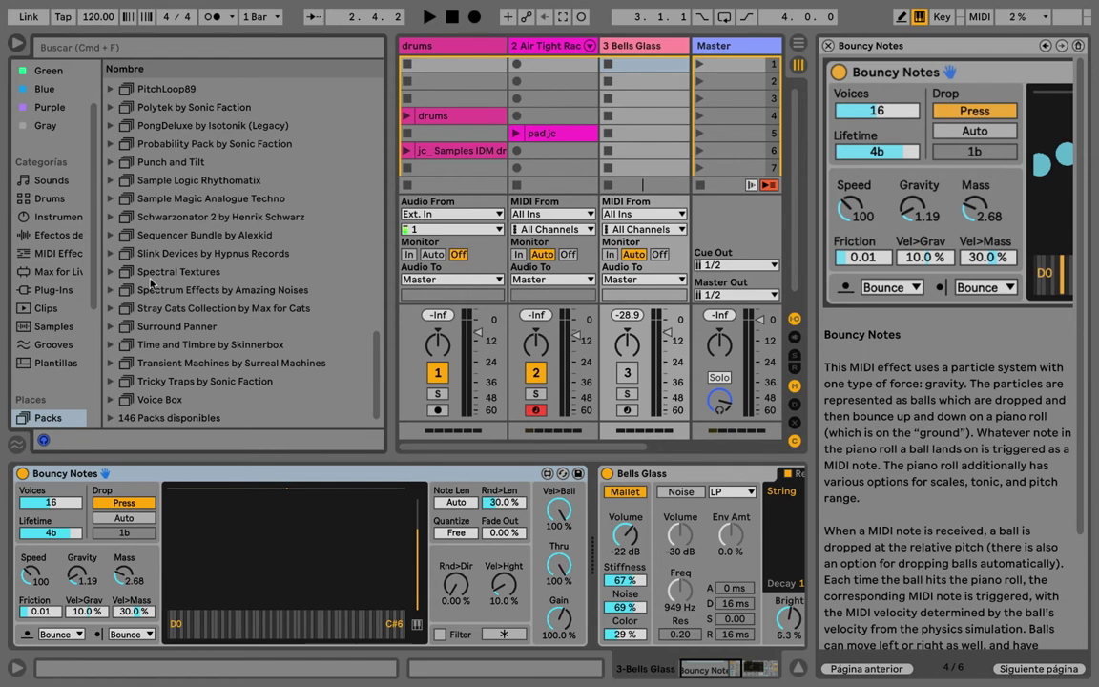
pyautogui.click(831, 46)
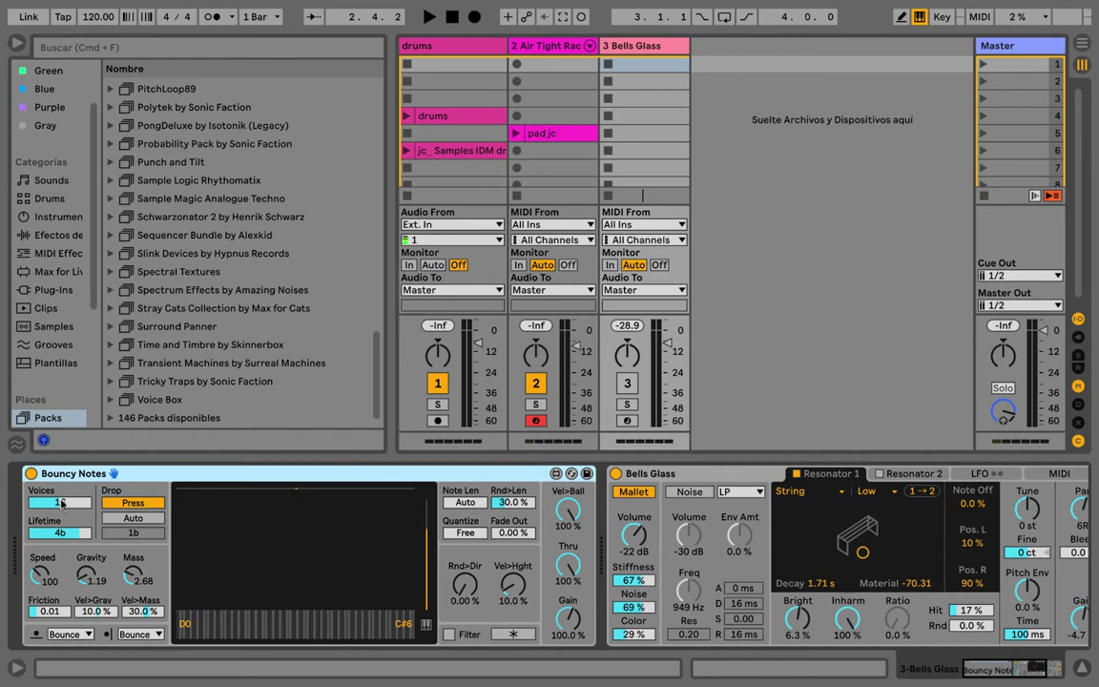
# - Activate and arm the 3 Bells Glass track, and fold its Bells Glass instrument device
pyautogui.click(628, 383)
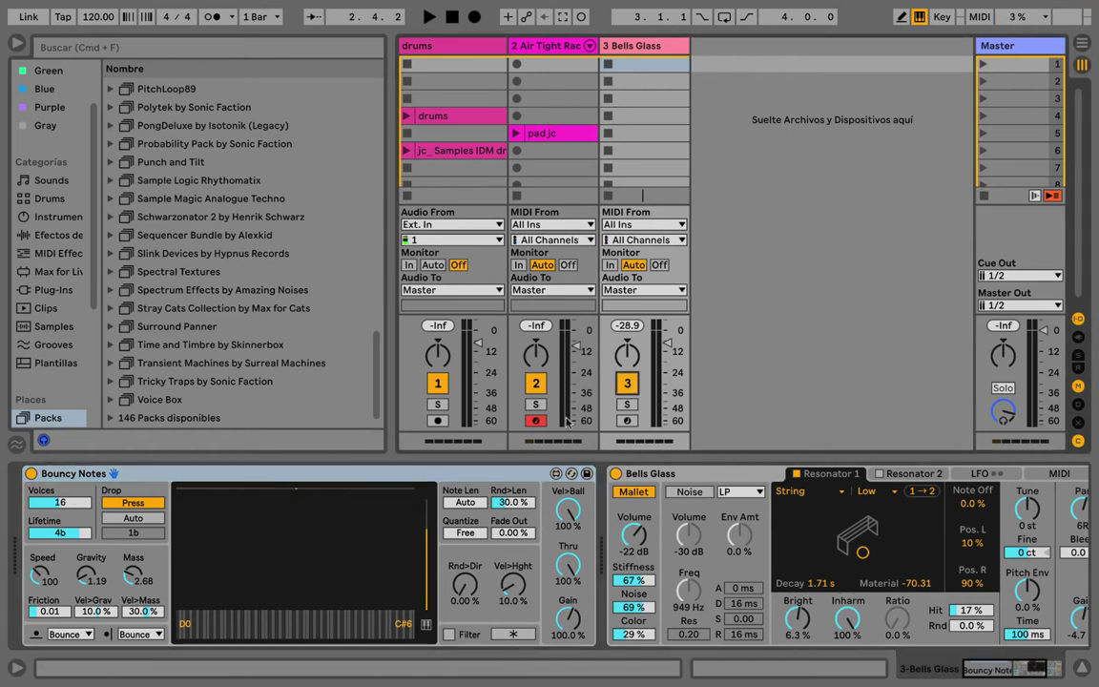
pyautogui.click(626, 420)
pyautogui.doubleClick(658, 473)
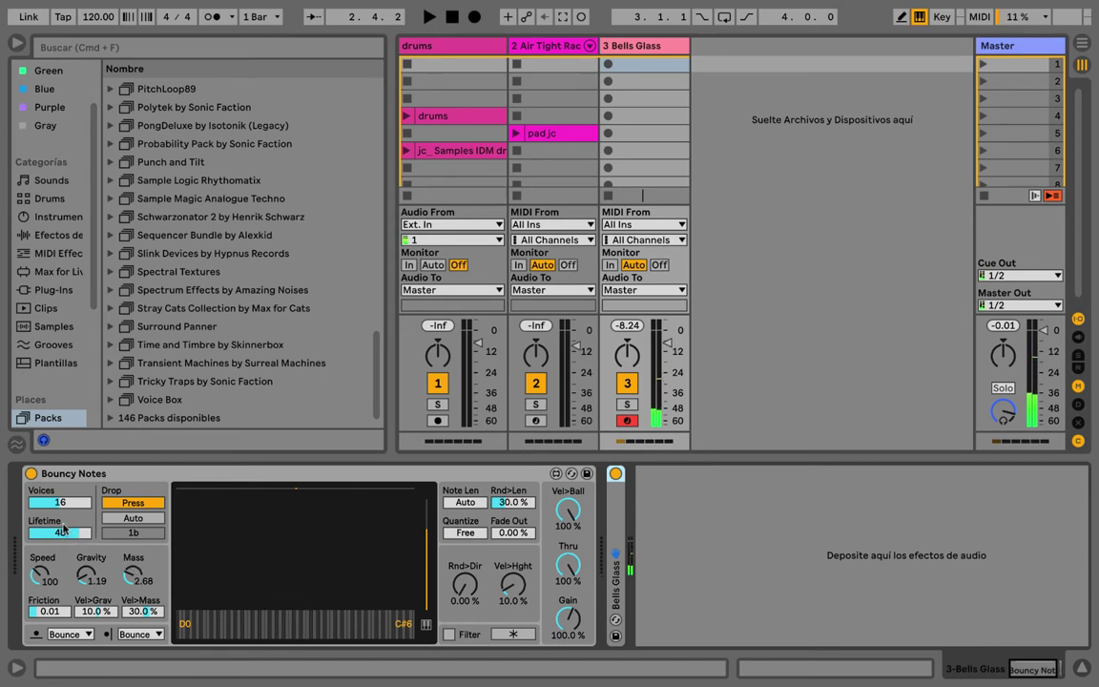
# - Try the Bouncy Notes ball Lifetime at Auto and 16b, and return it to 4b
pyautogui.moveTo(63, 532); pyautogui.dragTo(82, 533)
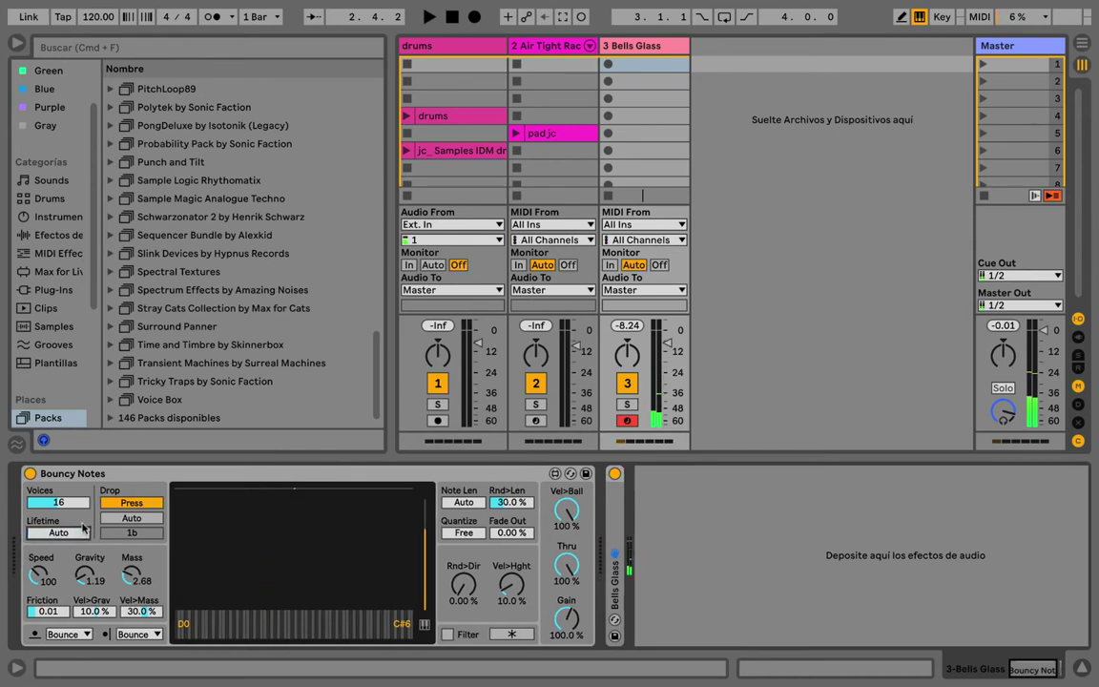
pyautogui.moveTo(83, 528)
pyautogui.mouseDown()
pyautogui.moveTo(83, 568)
pyautogui.moveTo(83, 529)
pyautogui.mouseUp()
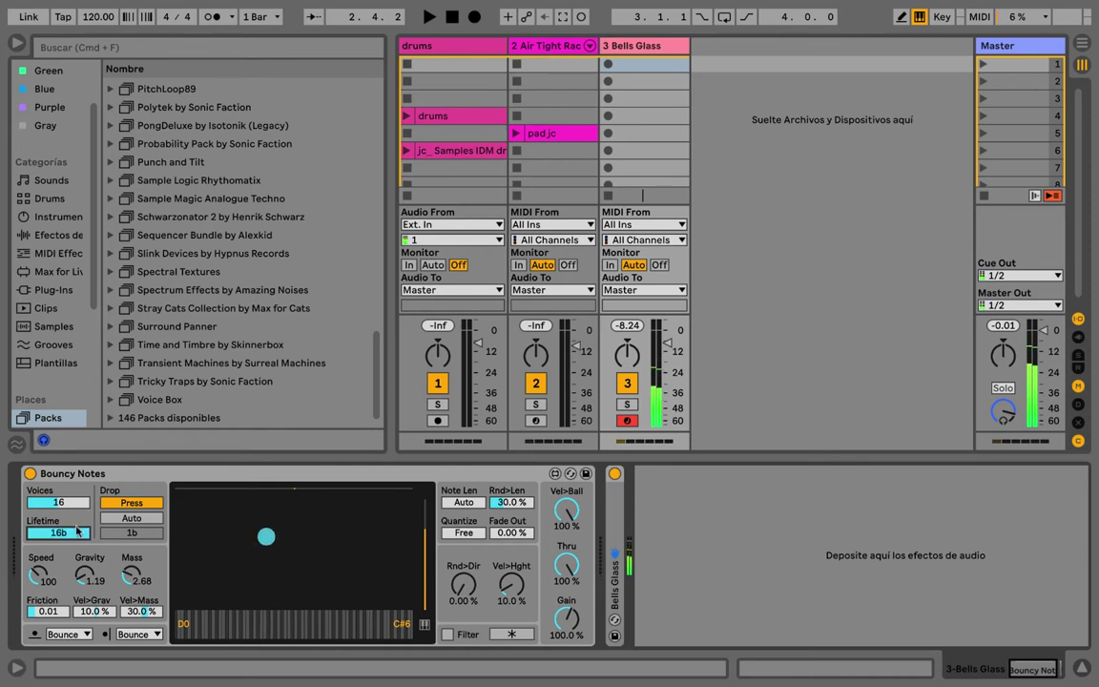
pyautogui.moveTo(76, 531)
pyautogui.mouseDown()
pyautogui.moveTo(76, 553)
pyautogui.moveTo(59, 518)
pyautogui.mouseUp()
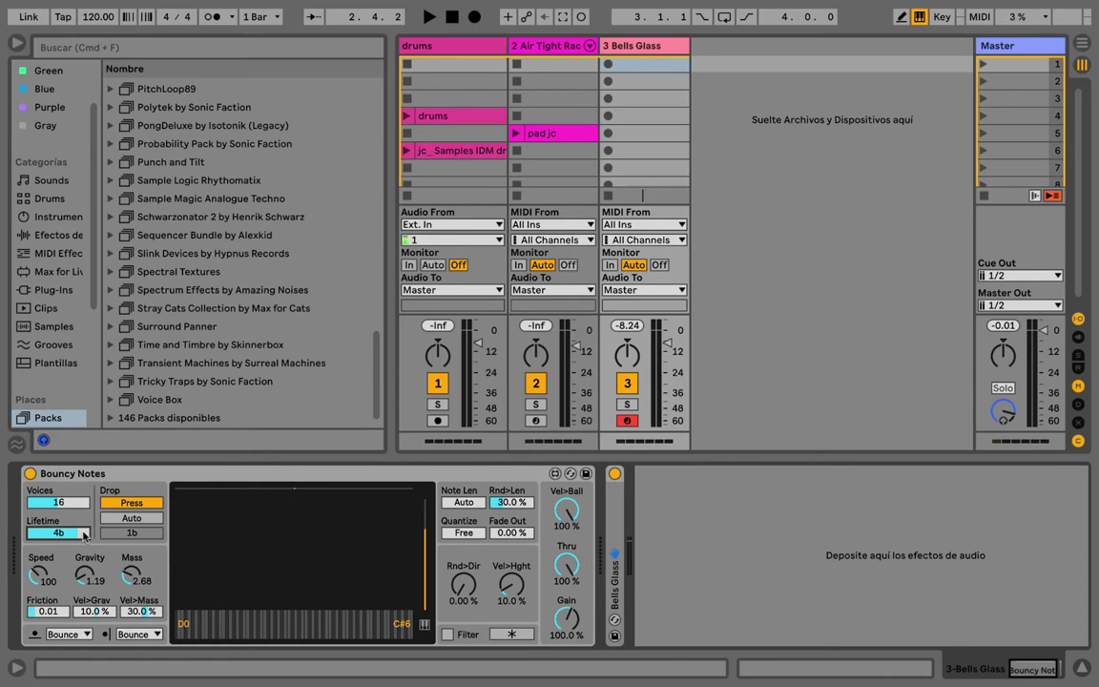
# - Try the Release drop mode in Bouncy Notes together with a shorter ball Lifetime
pyautogui.click(154, 503)
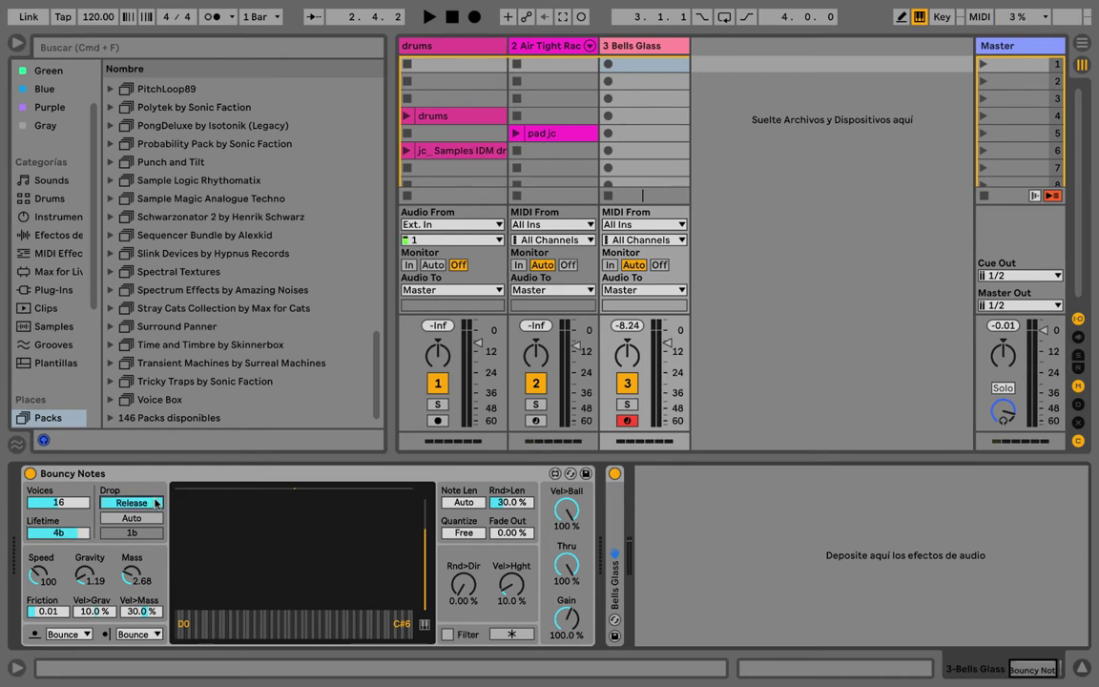
pyautogui.click(155, 503)
pyautogui.click(155, 503)
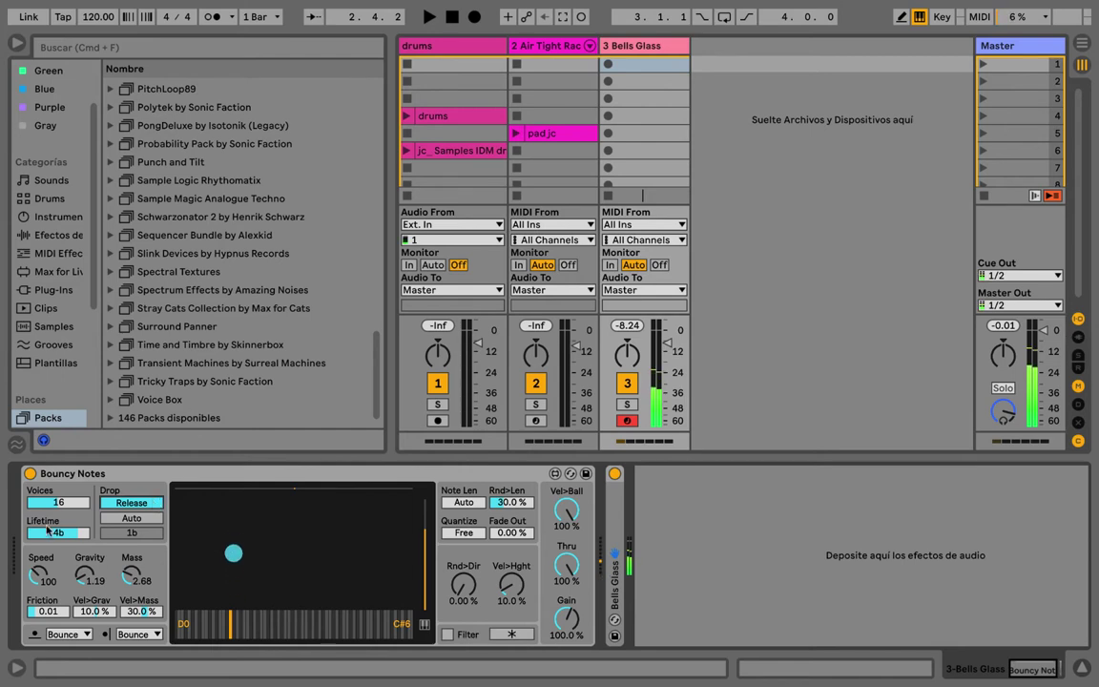
pyautogui.moveTo(53, 532)
pyautogui.mouseDown()
pyautogui.moveTo(53, 556)
pyautogui.moveTo(53, 532)
pyautogui.mouseUp()
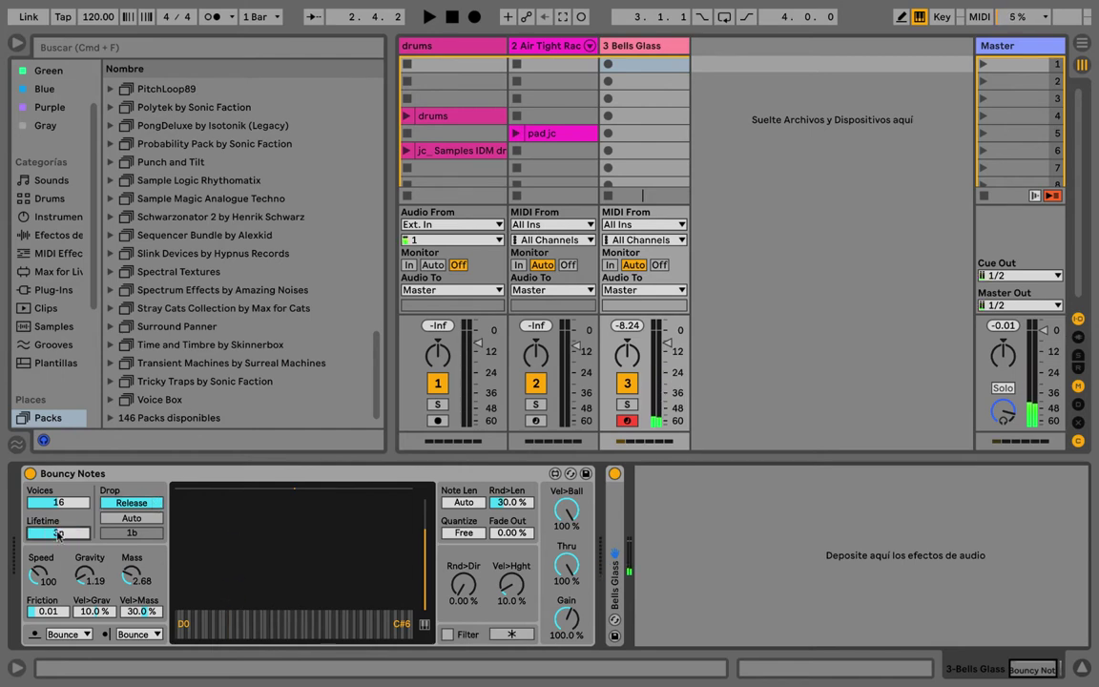
# - Start playback and set the Bouncy Notes drop mode to Press with automatic dropping enabled
pyautogui.press('space')
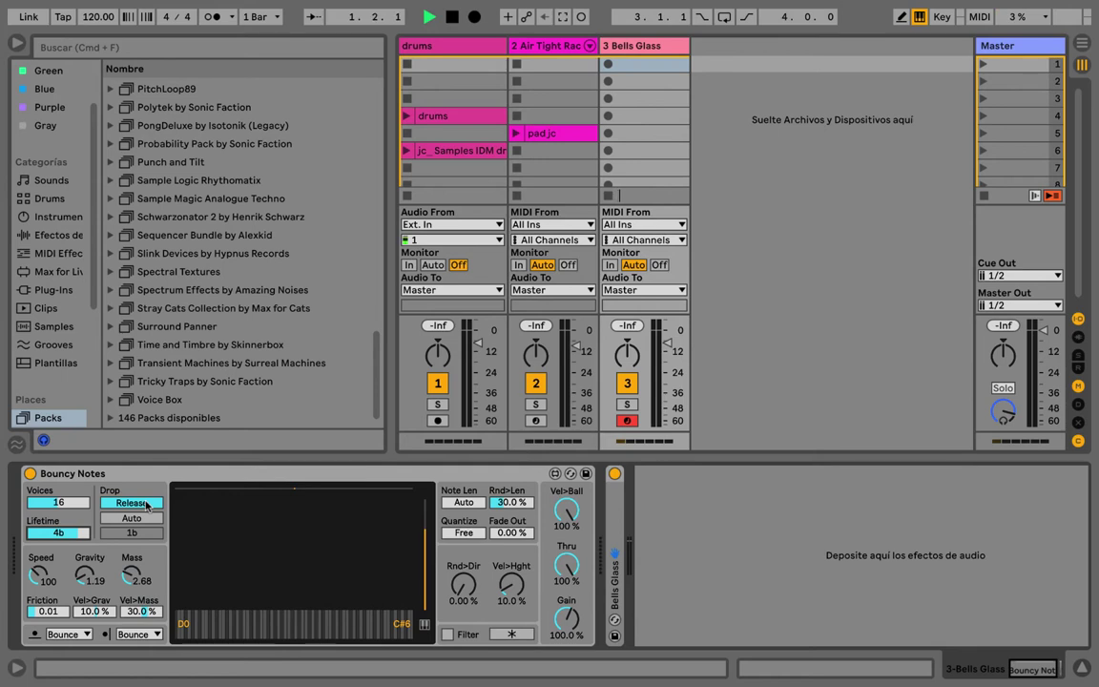
pyautogui.click(144, 503)
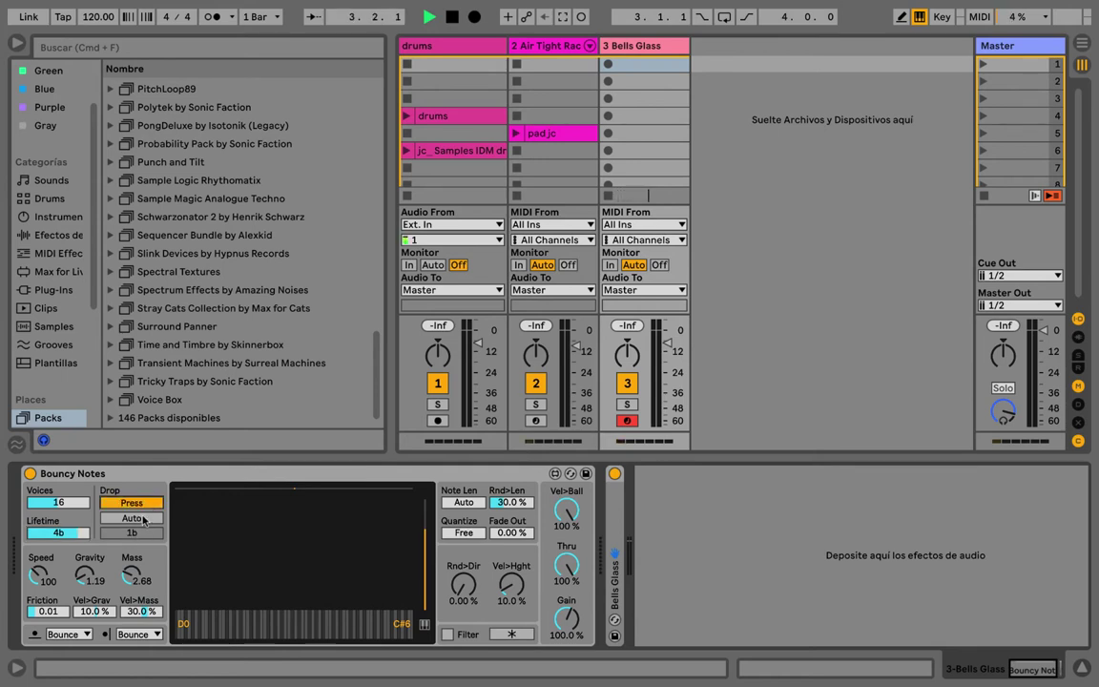
pyautogui.click(144, 519)
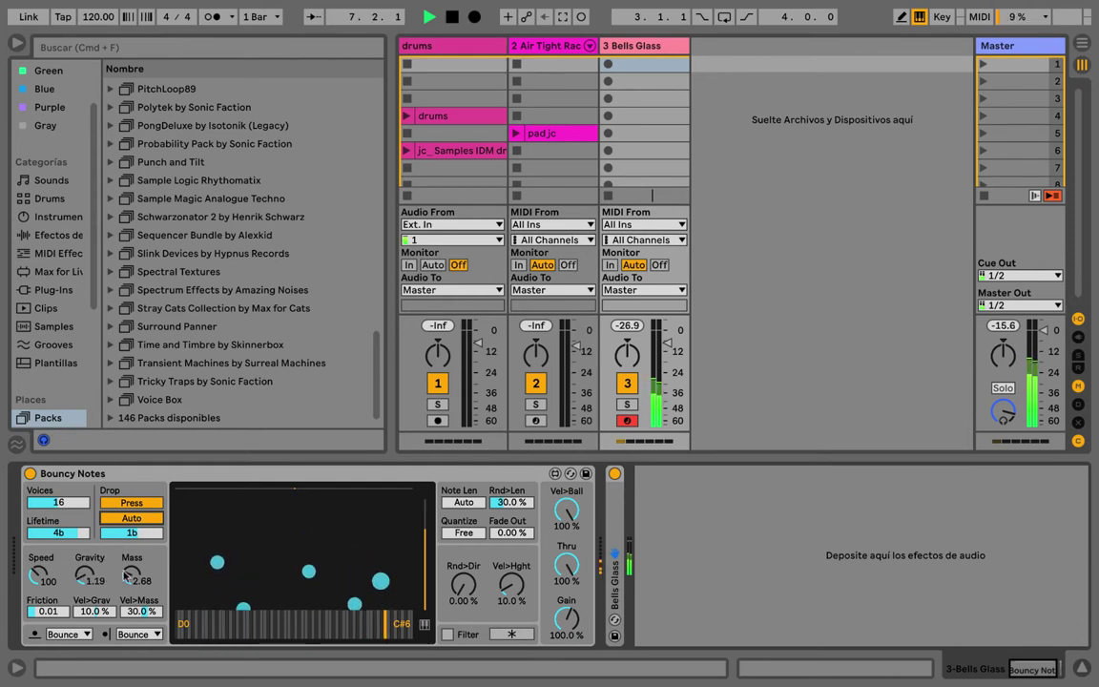
# - Try different ball physics with Gravity at 0.39, Speed at about 261 and Mass at 3.25
pyautogui.moveTo(132, 576); pyautogui.dragTo(88, 500)
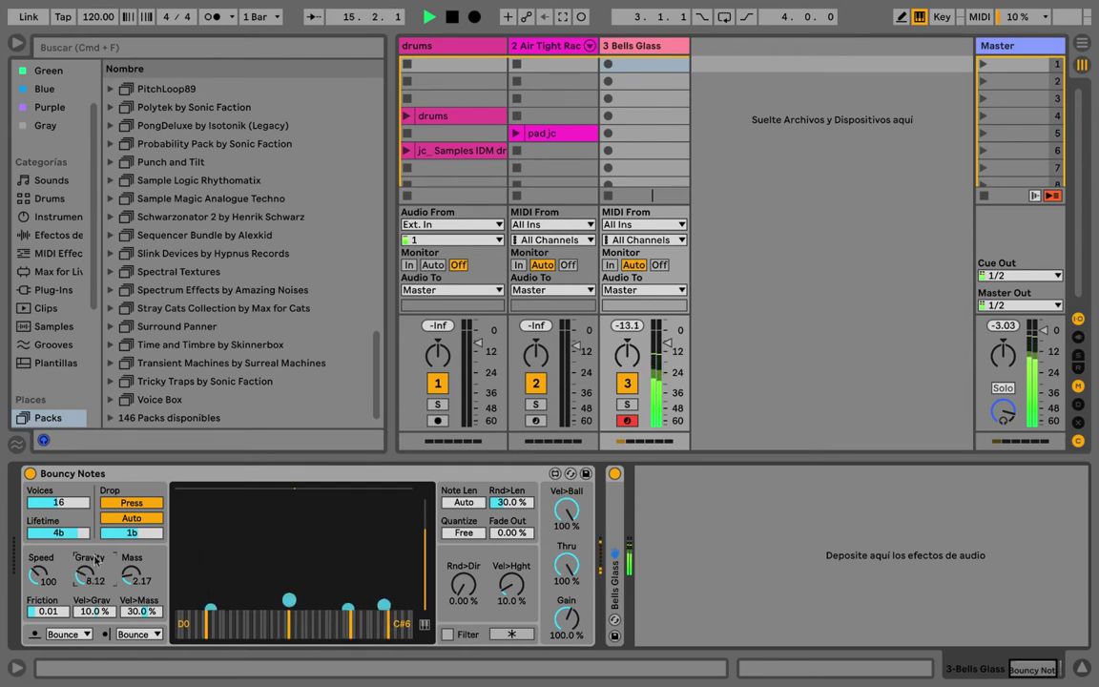
pyautogui.moveTo(84, 579); pyautogui.dragTo(84, 630)
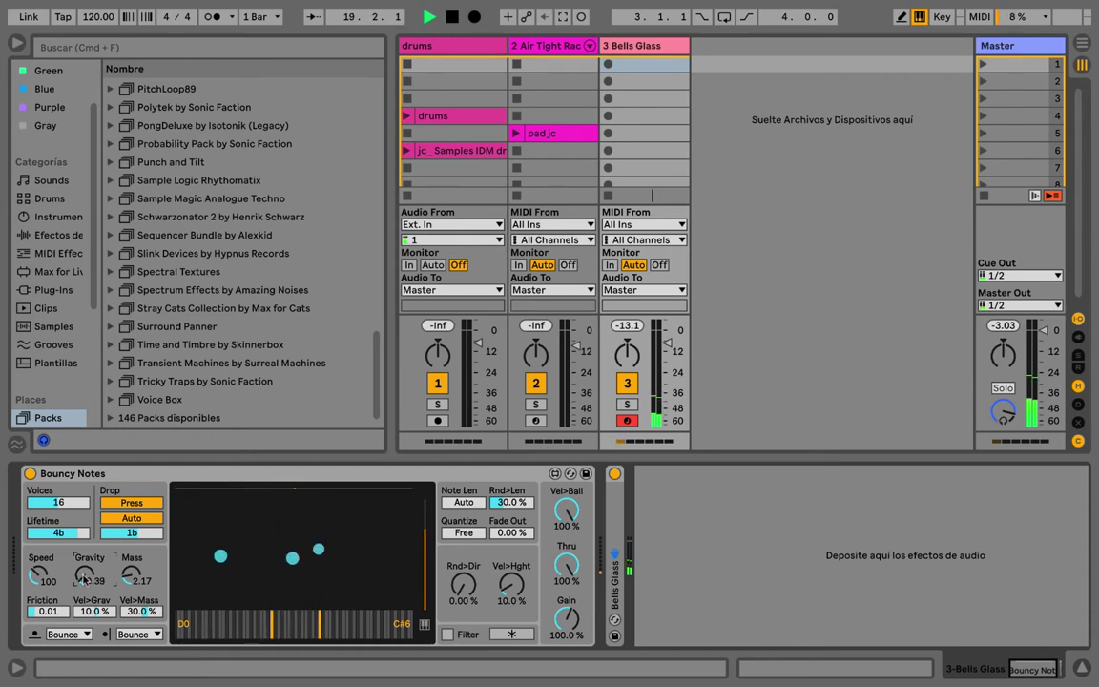
pyautogui.moveTo(39, 578)
pyautogui.mouseDown()
pyautogui.moveTo(39, 547)
pyautogui.moveTo(39, 588)
pyautogui.mouseUp()
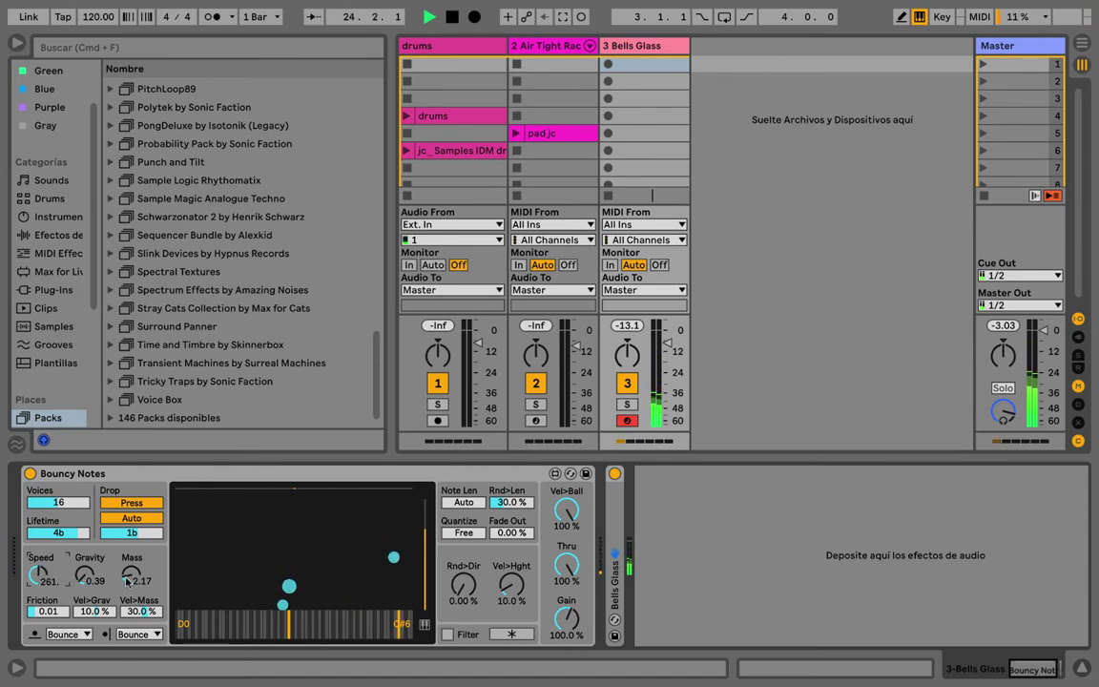
pyautogui.moveTo(125, 583); pyautogui.dragTo(125, 572)
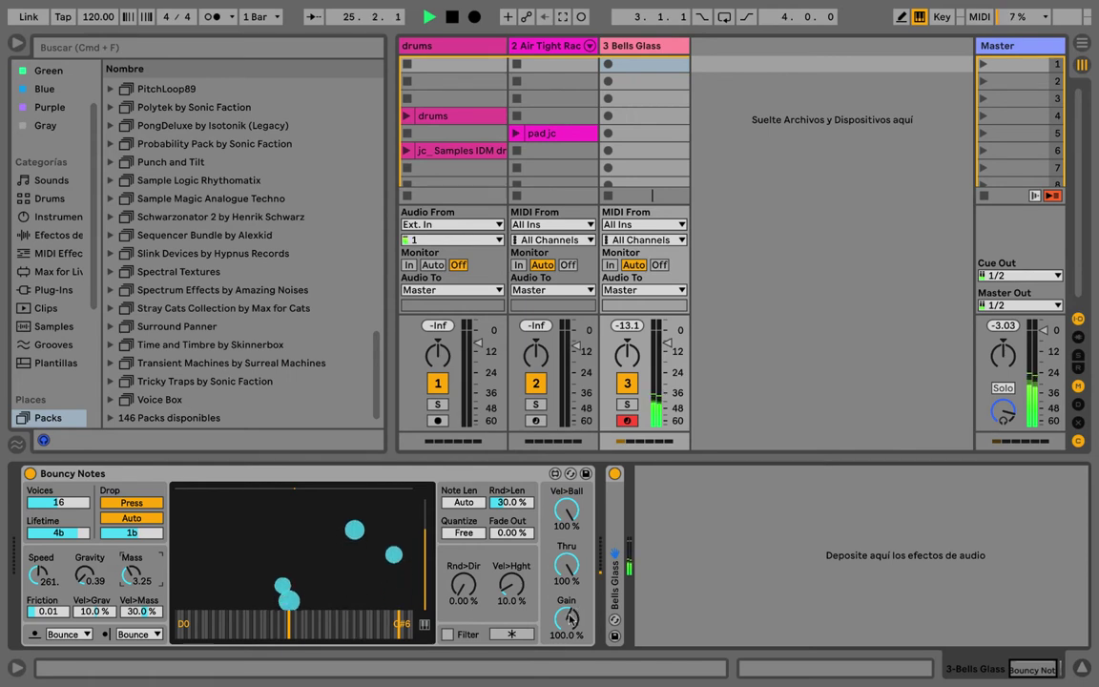
# - Raise the Bouncy Notes Gain to 165 % and the ball Speed to about 451
pyautogui.moveTo(567, 619); pyautogui.dragTo(567, 597)
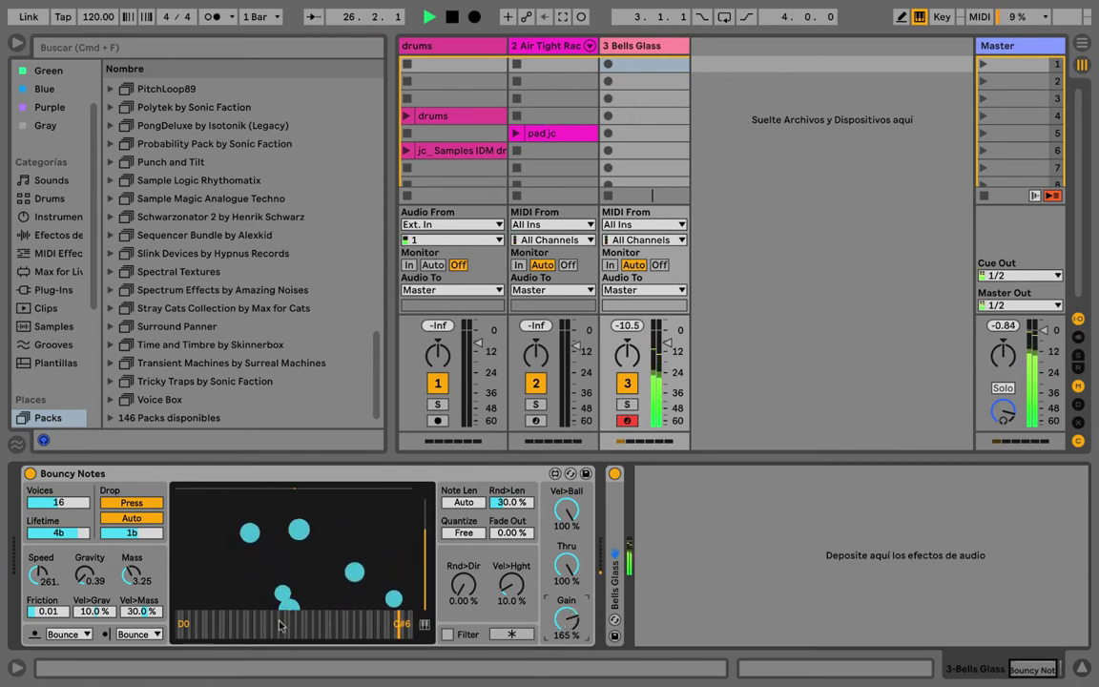
pyautogui.moveTo(50, 565); pyautogui.dragTo(37, 534)
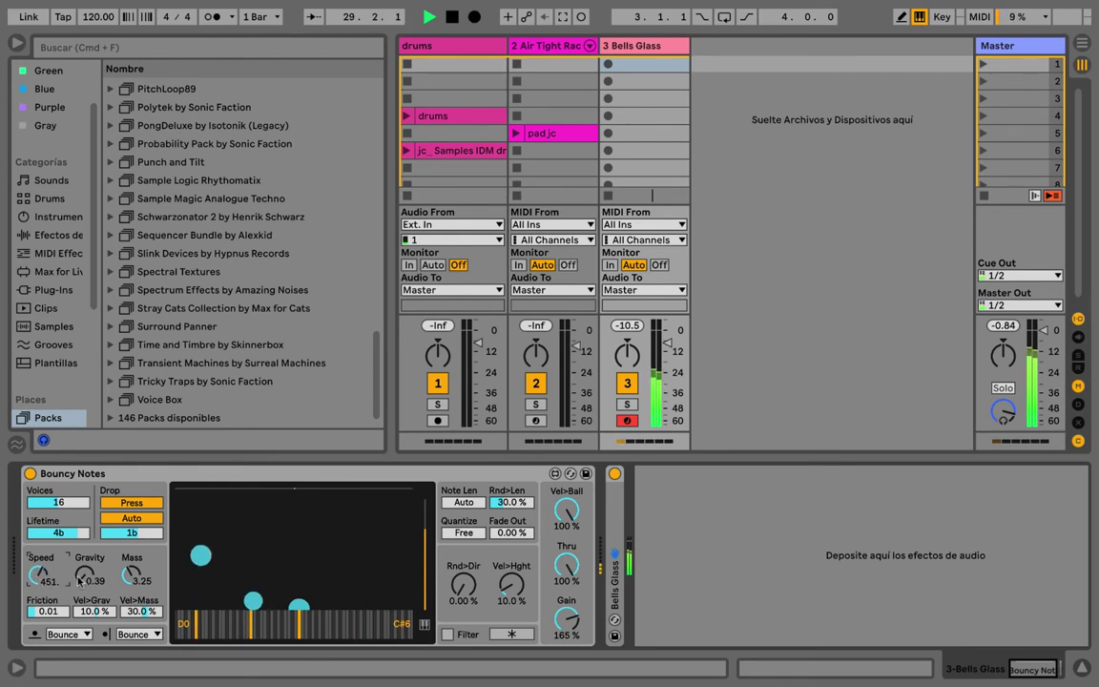
# - Turn off automatic dropping and set the balls' Speed to 60.5, Gravity to 4.75 and Mass to 2.52
pyautogui.click(125, 518)
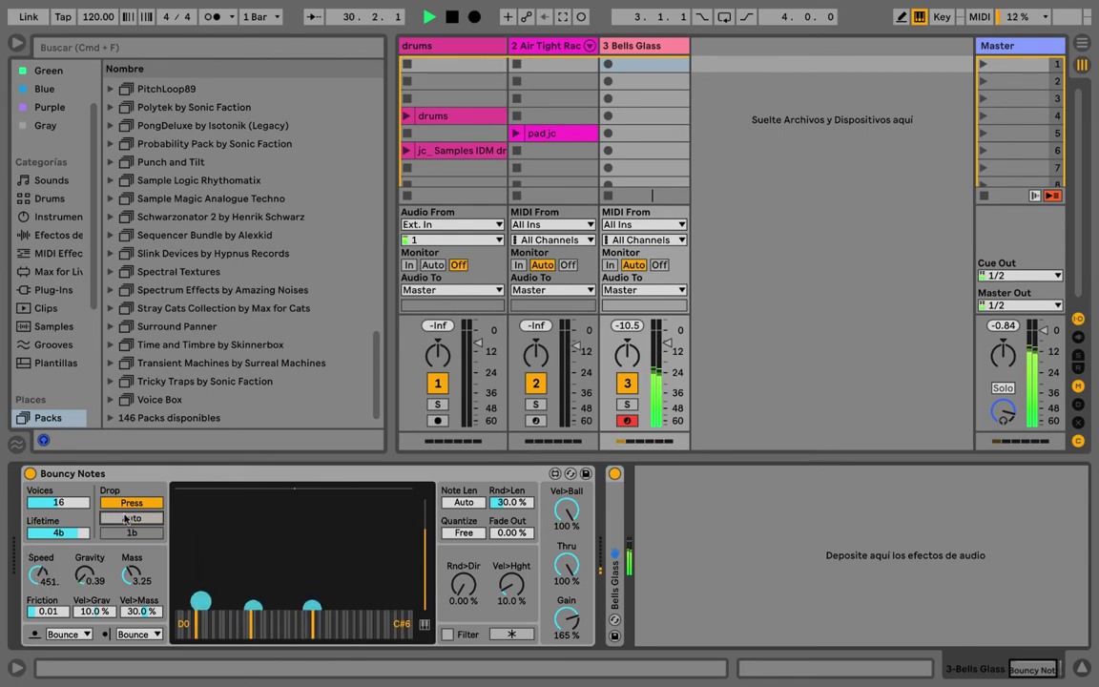
pyautogui.moveTo(81, 580); pyautogui.dragTo(81, 524)
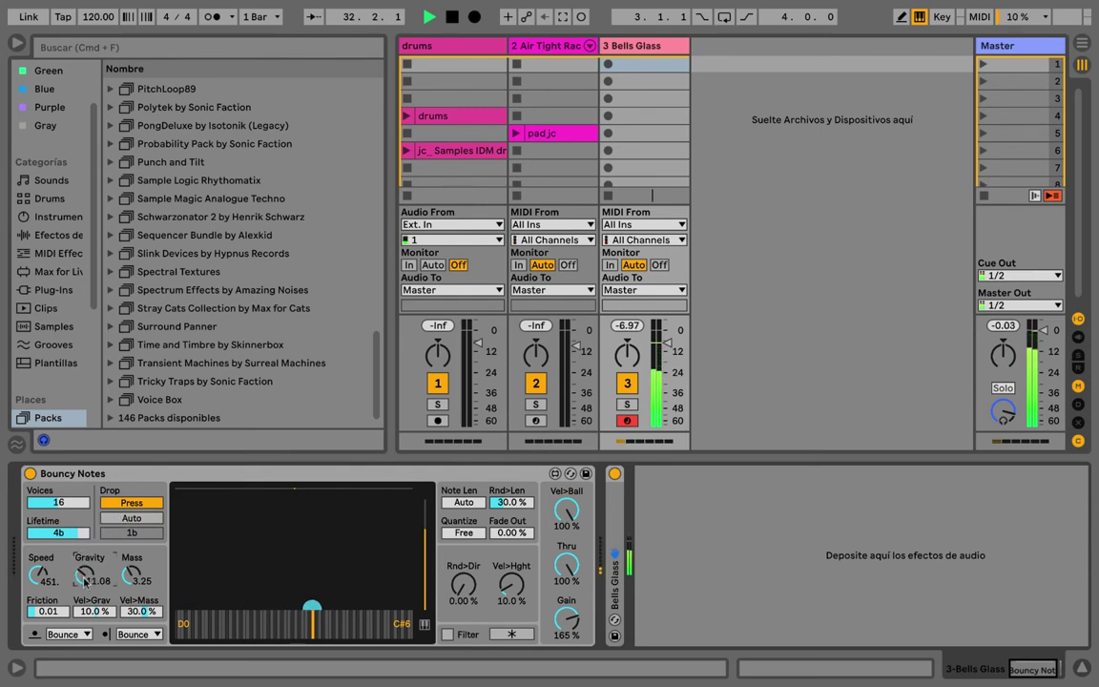
pyautogui.moveTo(38, 575); pyautogui.dragTo(38, 611)
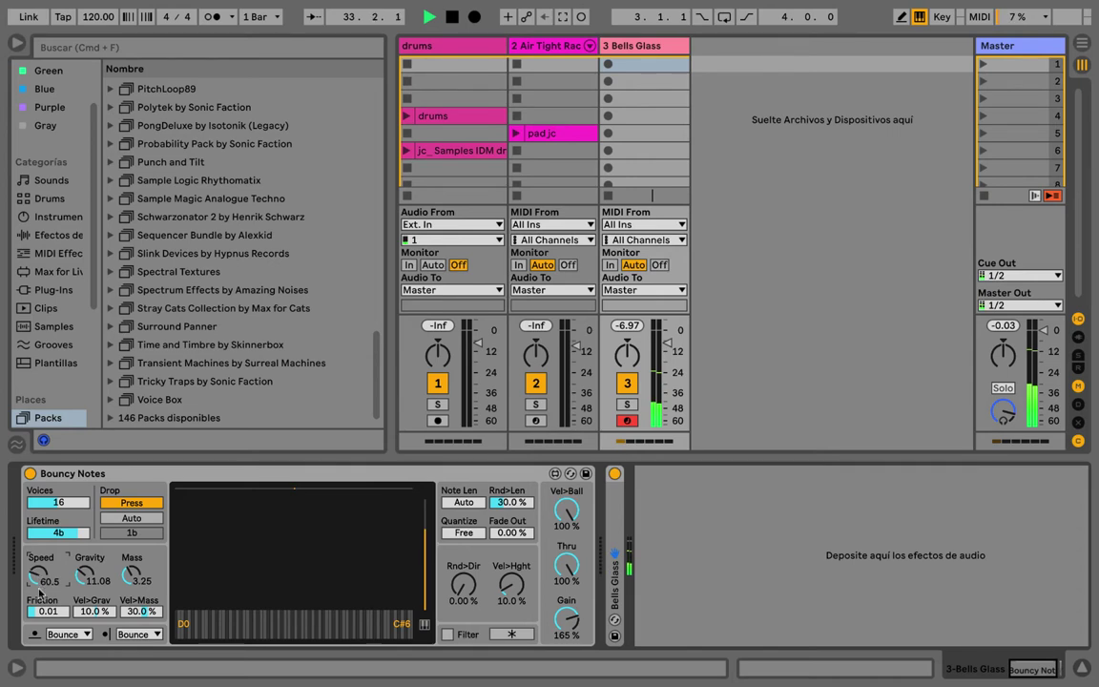
pyautogui.moveTo(83, 579); pyautogui.dragTo(130, 583)
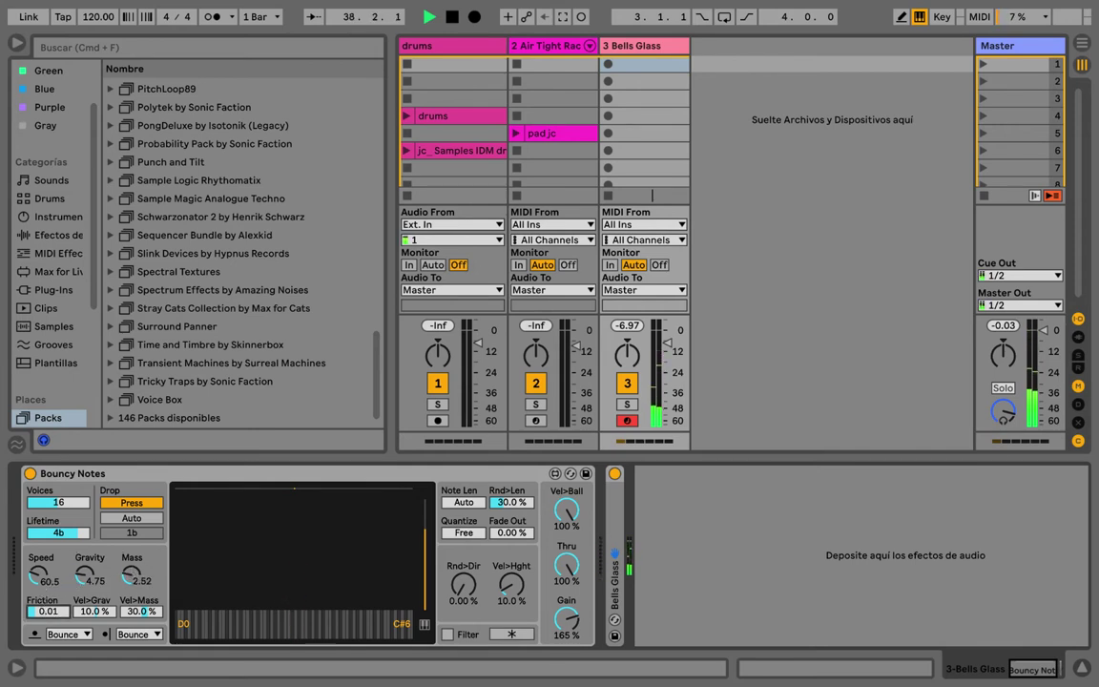
# - Try a ball Friction of 1.45 and return it to 0.01
pyautogui.moveTo(48, 612); pyautogui.dragTo(48, 548)
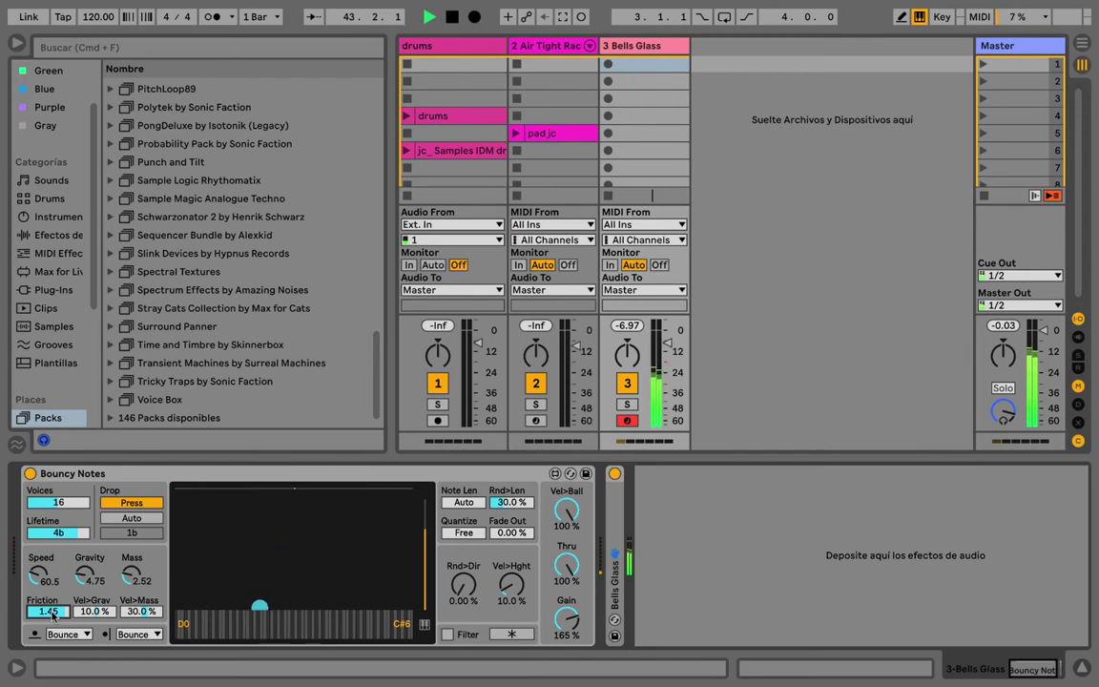
pyautogui.moveTo(52, 614); pyautogui.dragTo(52, 577)
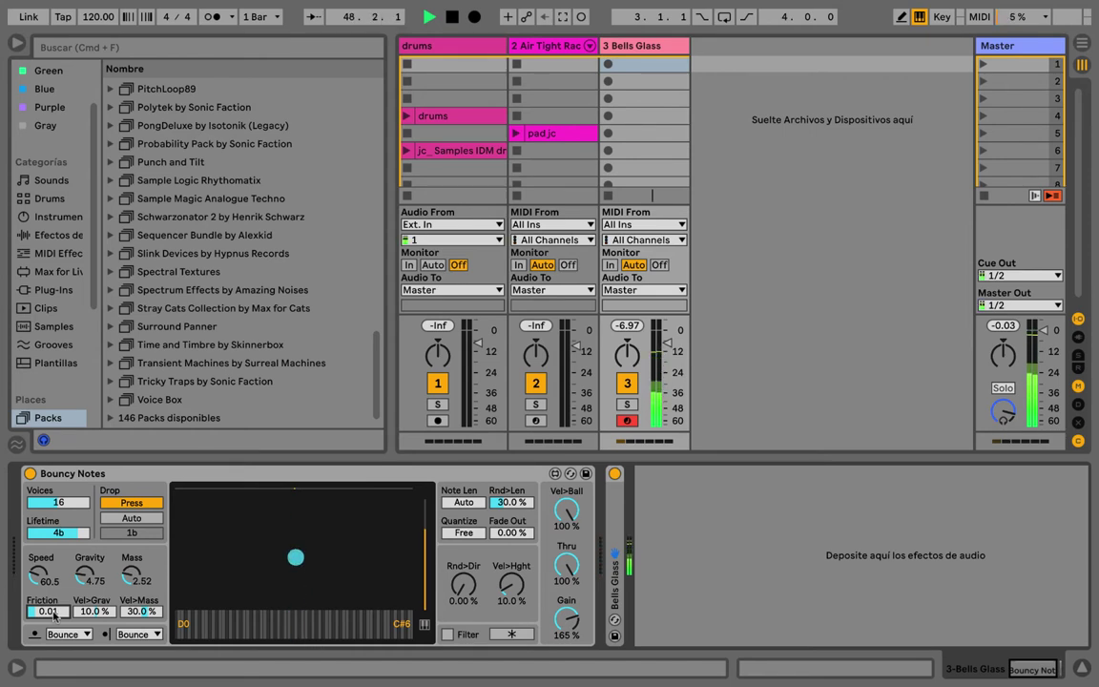
# - Set the velocity influence on gravity (Vel>Grav) to 76.1 % and on mass (Vel>Mass) to 100 %
pyautogui.moveTo(97, 614); pyautogui.dragTo(97, 505)
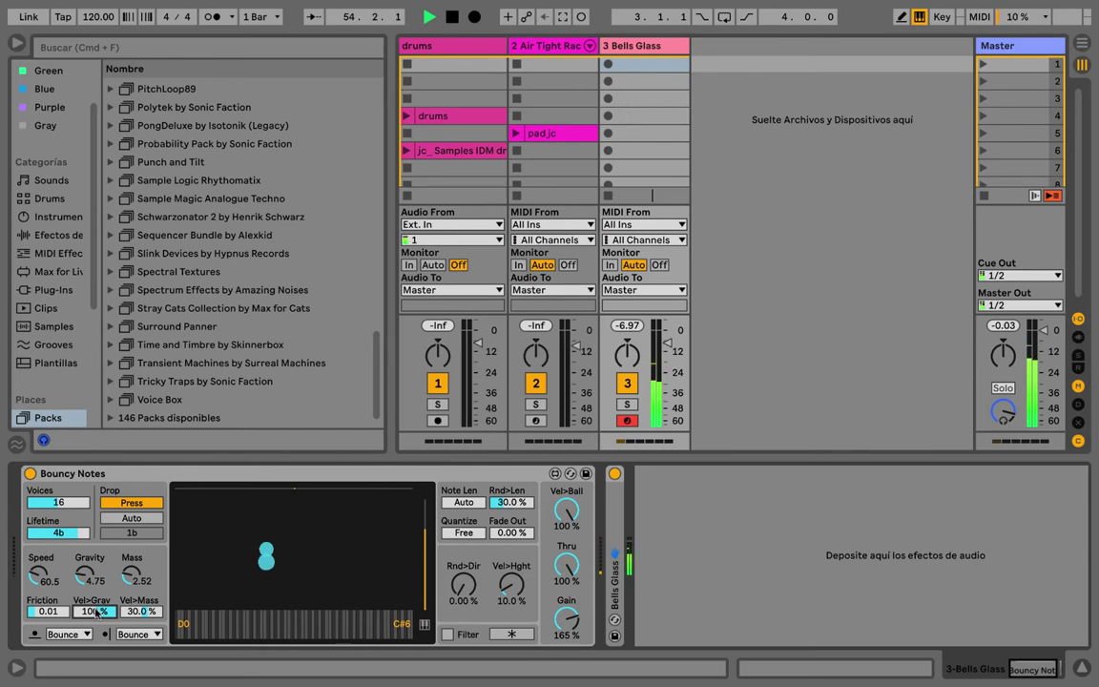
pyautogui.moveTo(96, 612); pyautogui.dragTo(96, 666)
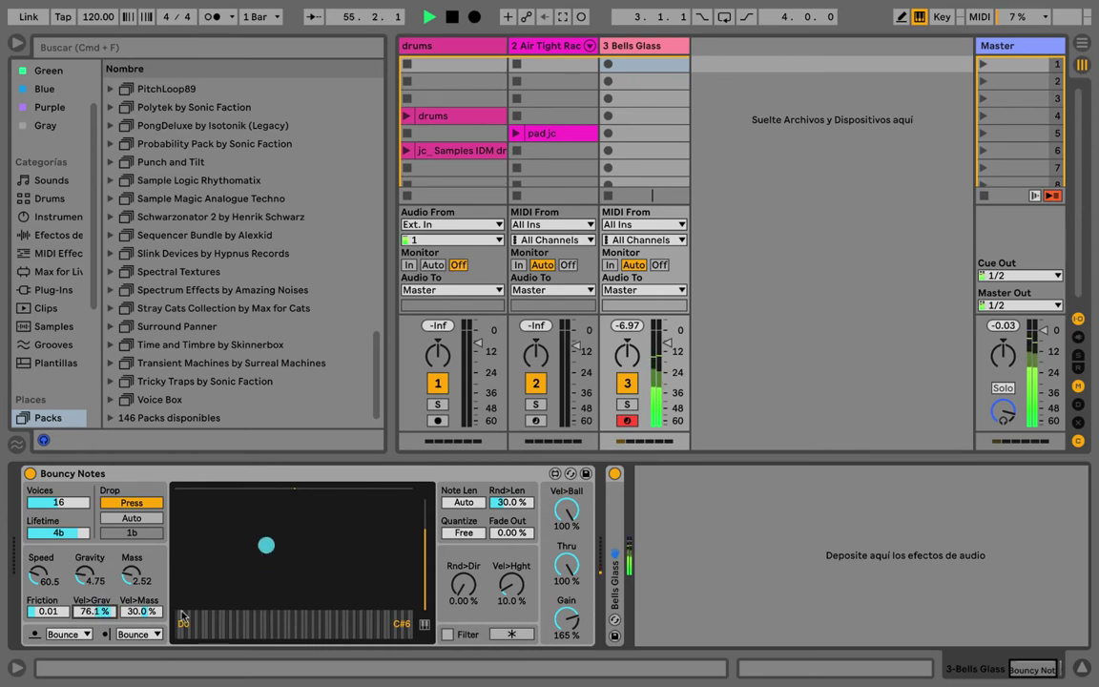
pyautogui.moveTo(144, 612); pyautogui.dragTo(144, 563)
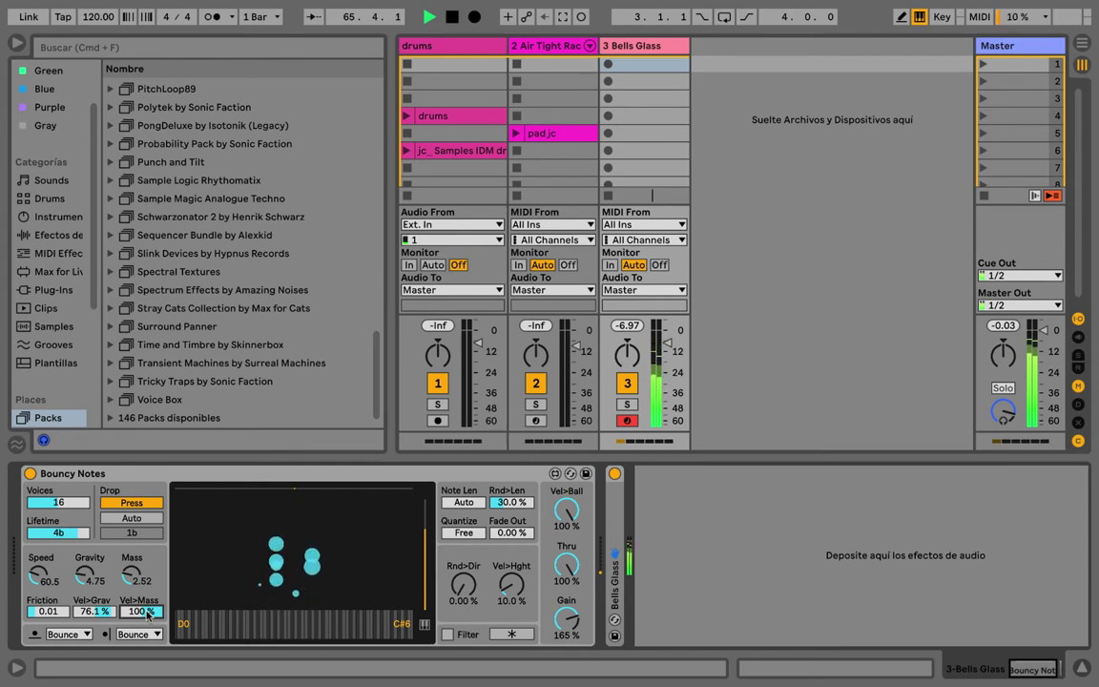
# - Try the Wrap and Random behaviours for balls hitting the ground, and set it back to Bounce
pyautogui.click(65, 635)
pyautogui.click(65, 634)
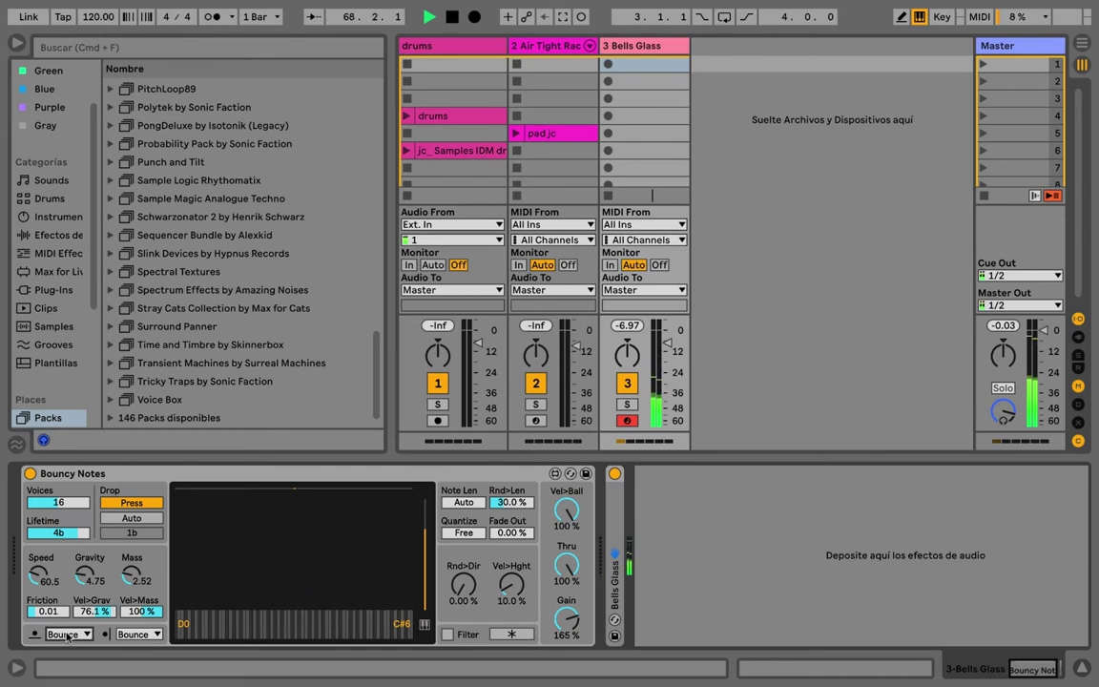
pyautogui.click(65, 634)
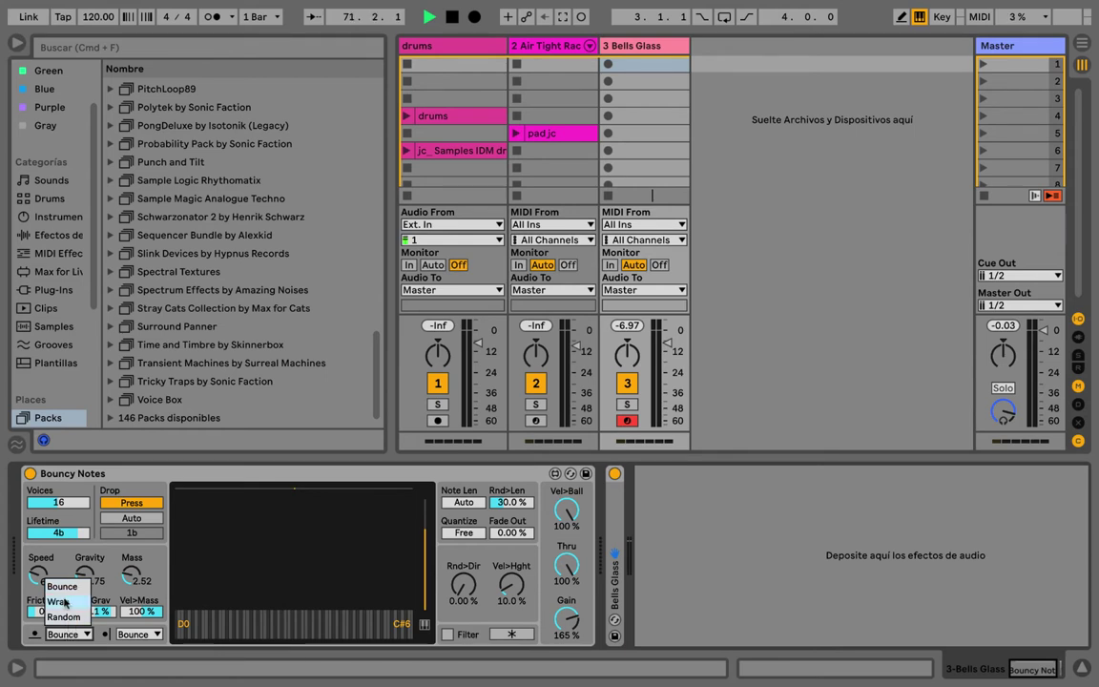
pyautogui.click(65, 602)
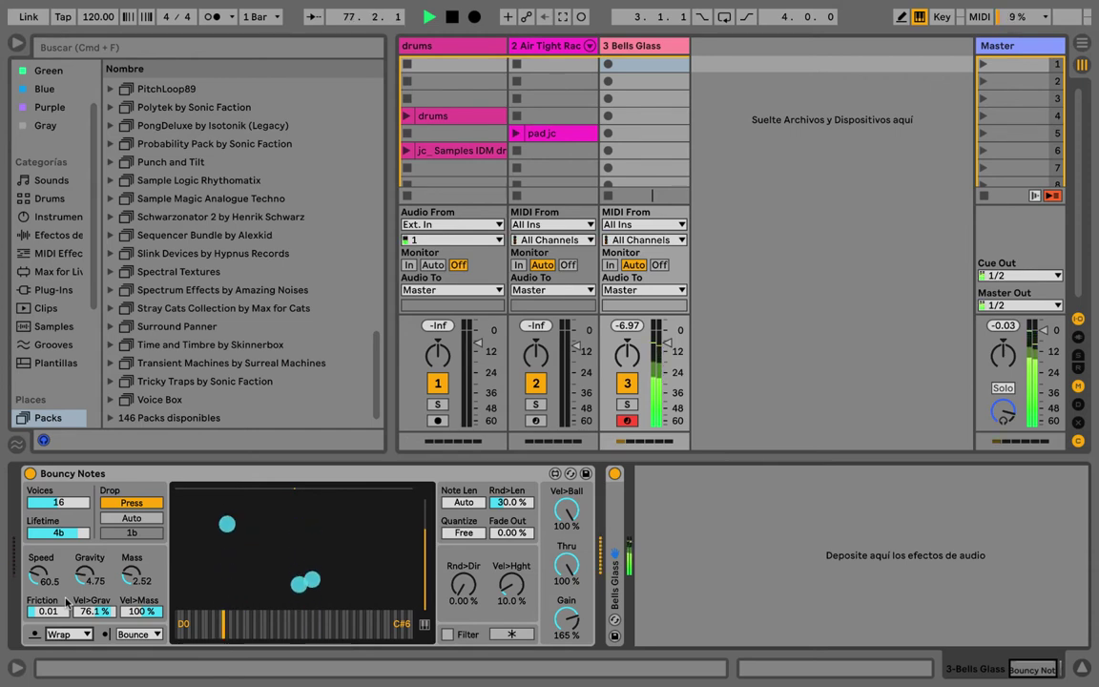
pyautogui.click(66, 633)
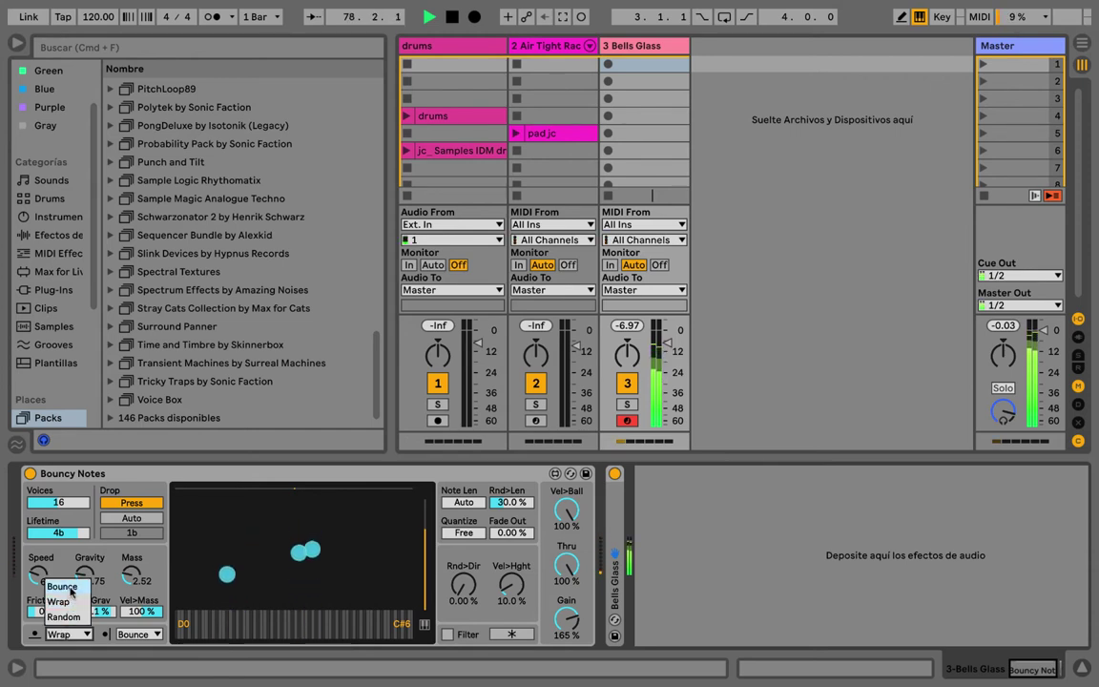
pyautogui.click(65, 616)
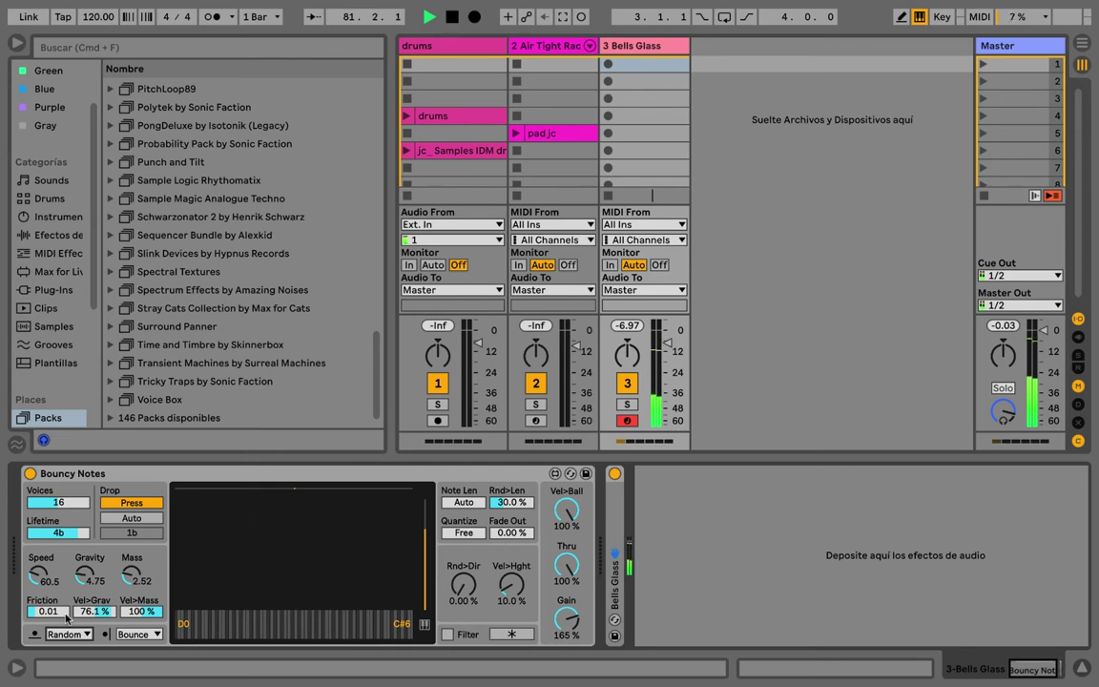
pyautogui.click(66, 633)
pyautogui.click(63, 587)
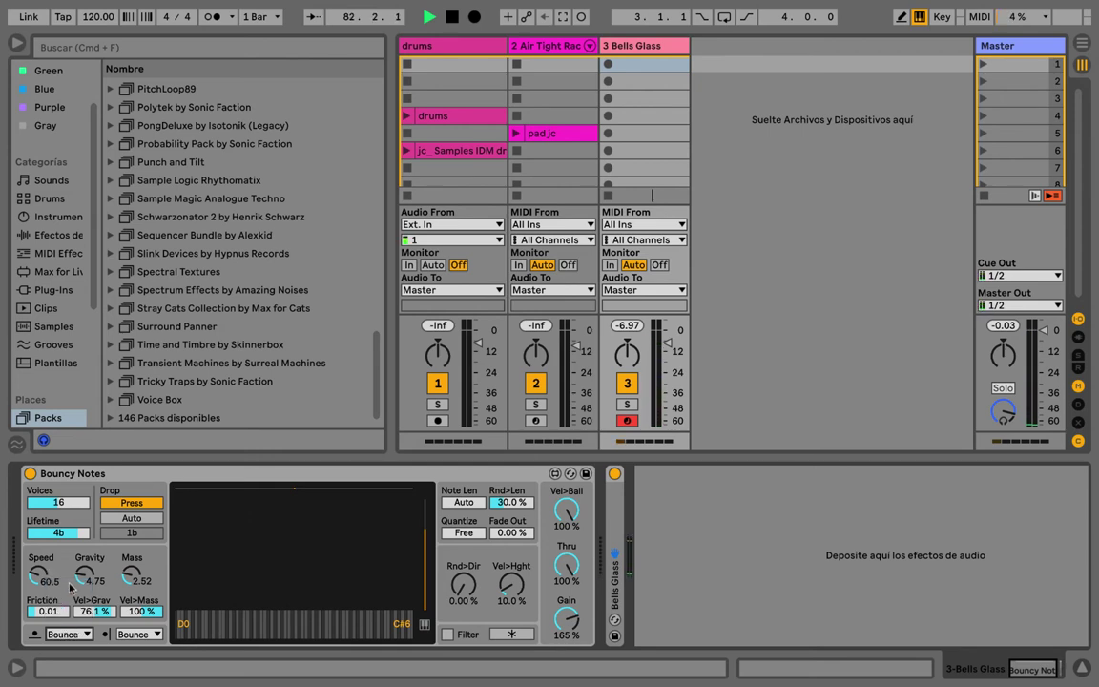
# - Try the Wrap and Random behaviours for balls hitting the side walls, and aim the balls' launch direction far to the right
pyautogui.click(141, 634)
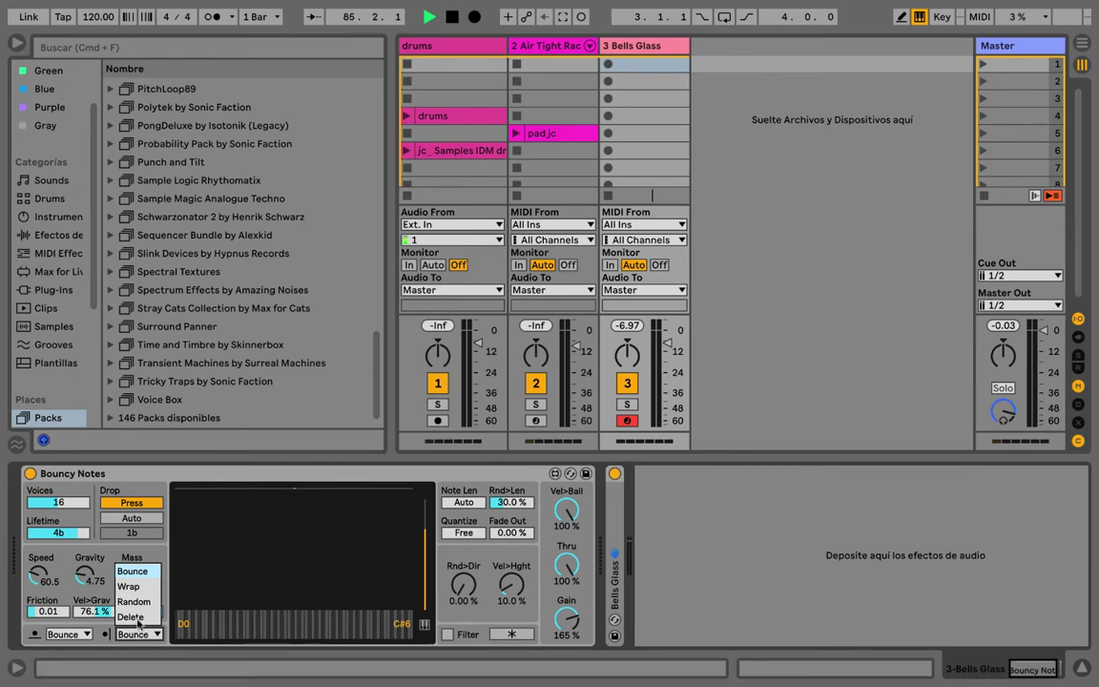
pyautogui.click(128, 586)
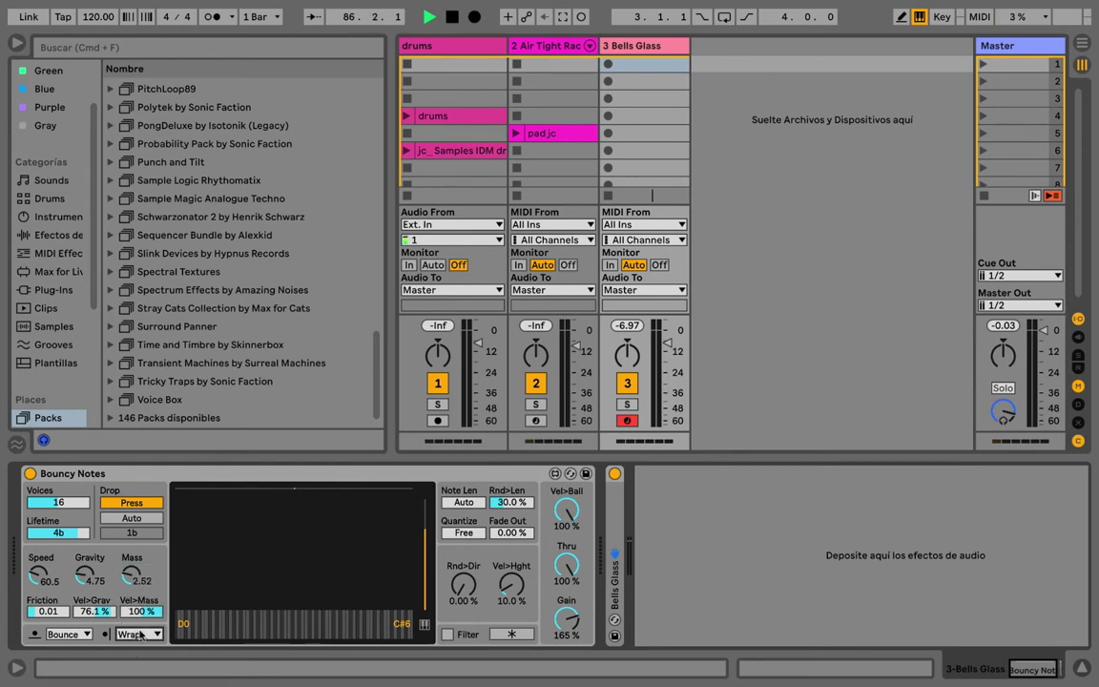
pyautogui.click(141, 634)
pyautogui.click(139, 607)
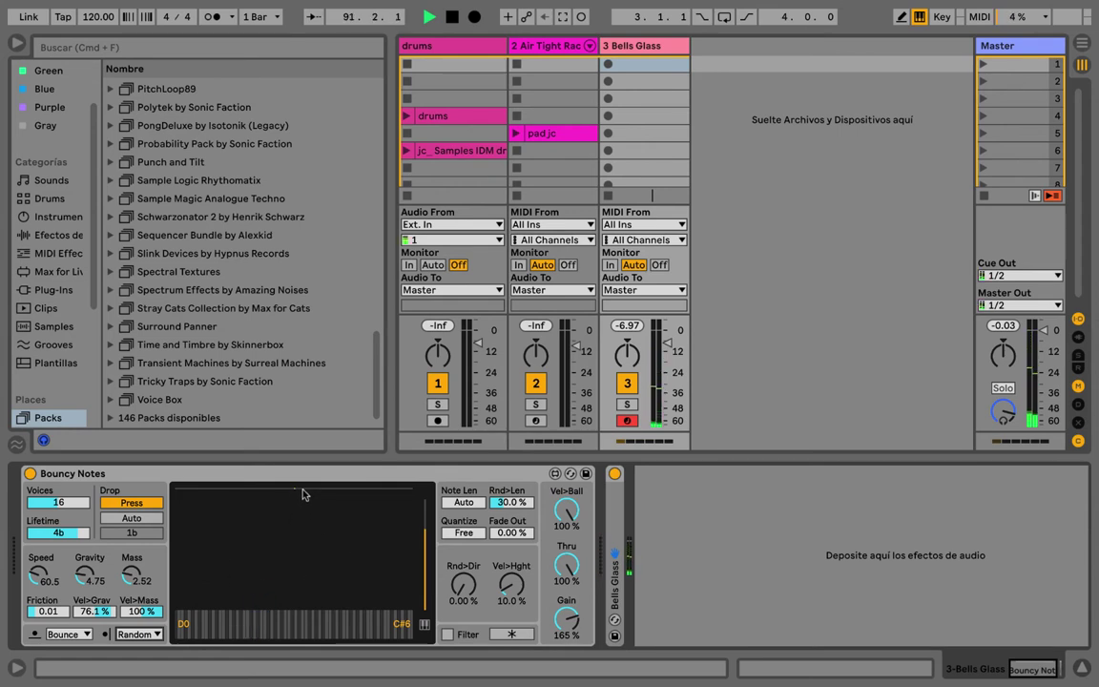
pyautogui.moveTo(300, 489); pyautogui.dragTo(389, 489)
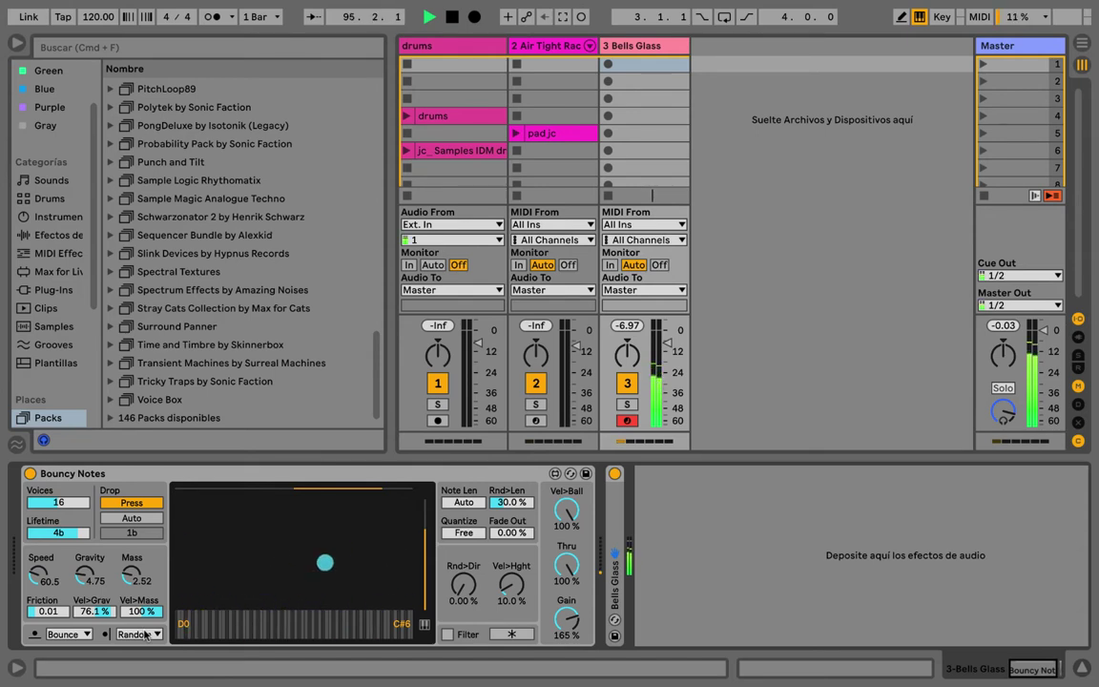
# - Try the Random behaviour for balls hitting the ground and return the side-wall behaviour to Bounce
pyautogui.click(67, 634)
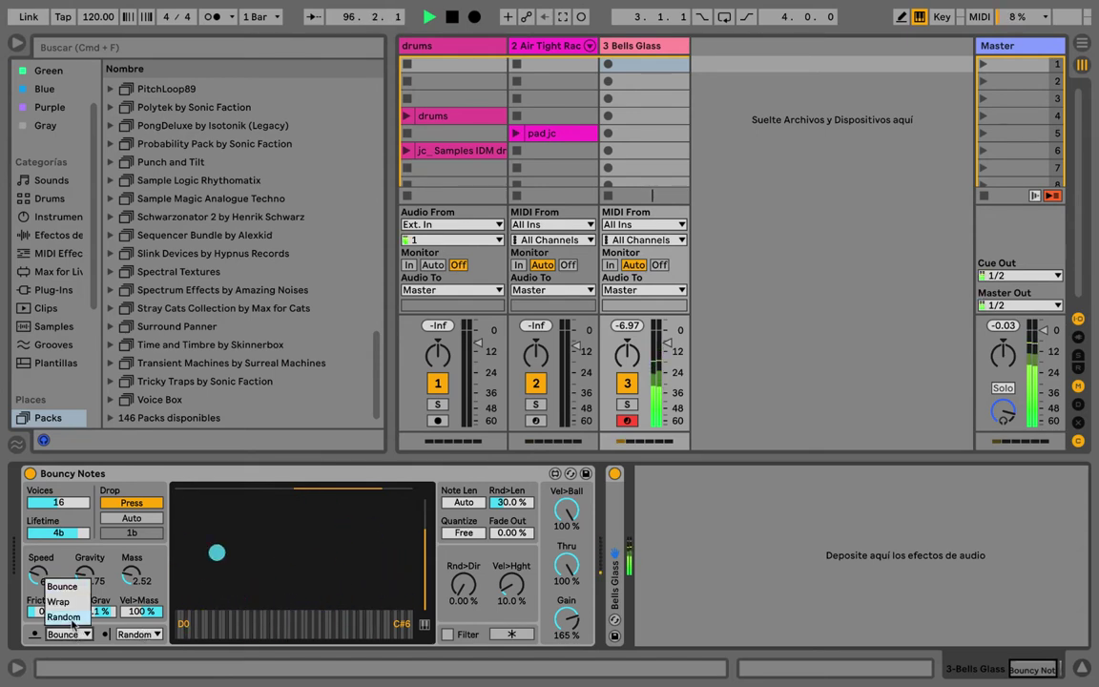
pyautogui.click(63, 616)
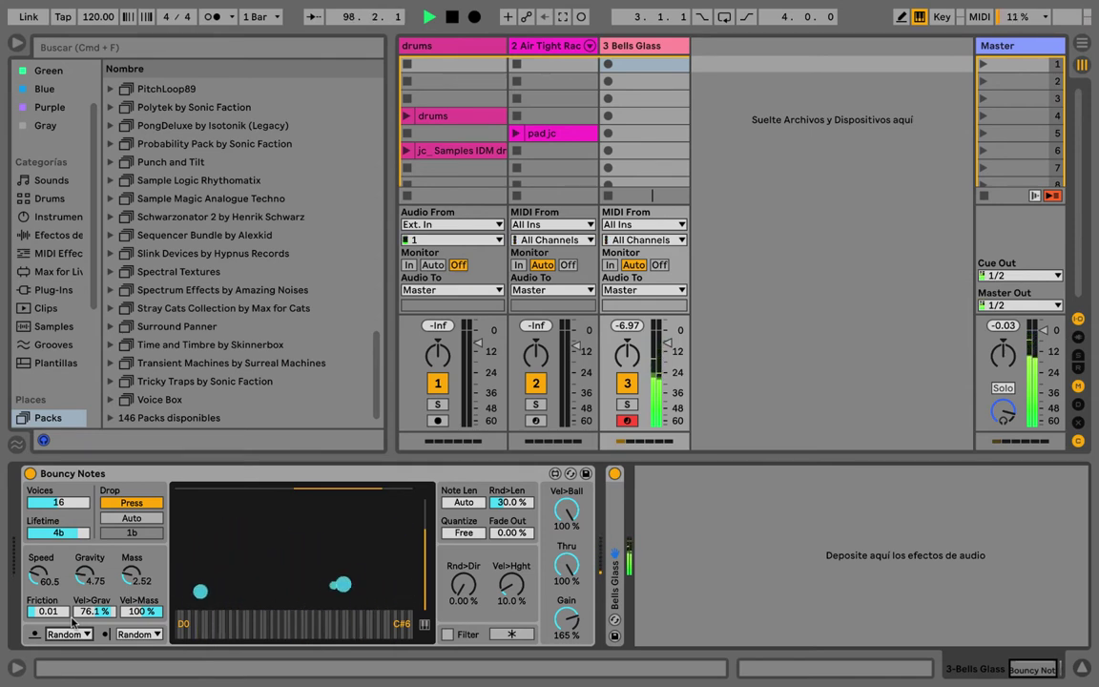
pyautogui.click(133, 635)
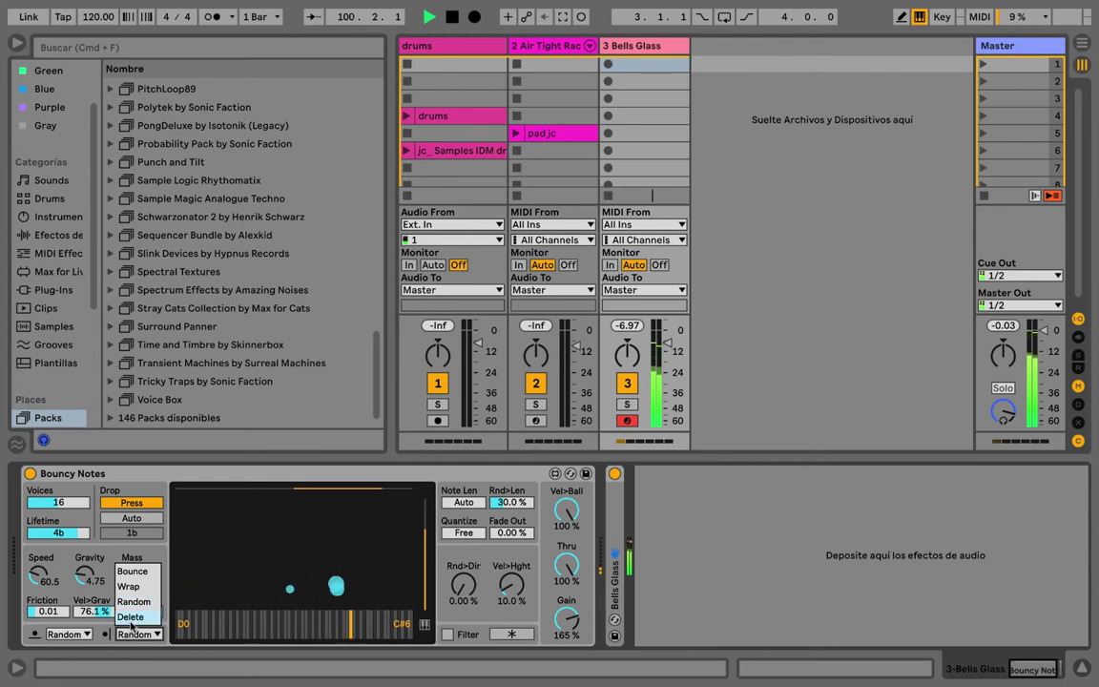
pyautogui.click(132, 571)
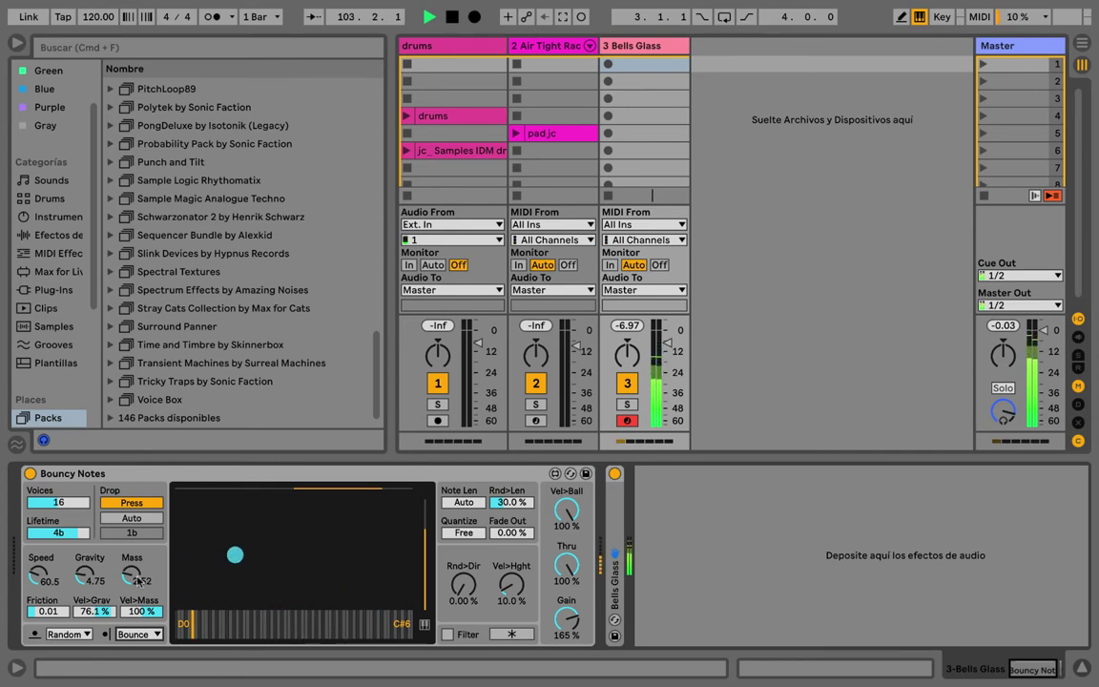
# - Reset the velocity influence on gravity (Vel>Grav) to 10.0 % and on mass (Vel>Mass) to 30.0 %
pyautogui.doubleClick(94, 612)
pyautogui.doubleClick(142, 614)
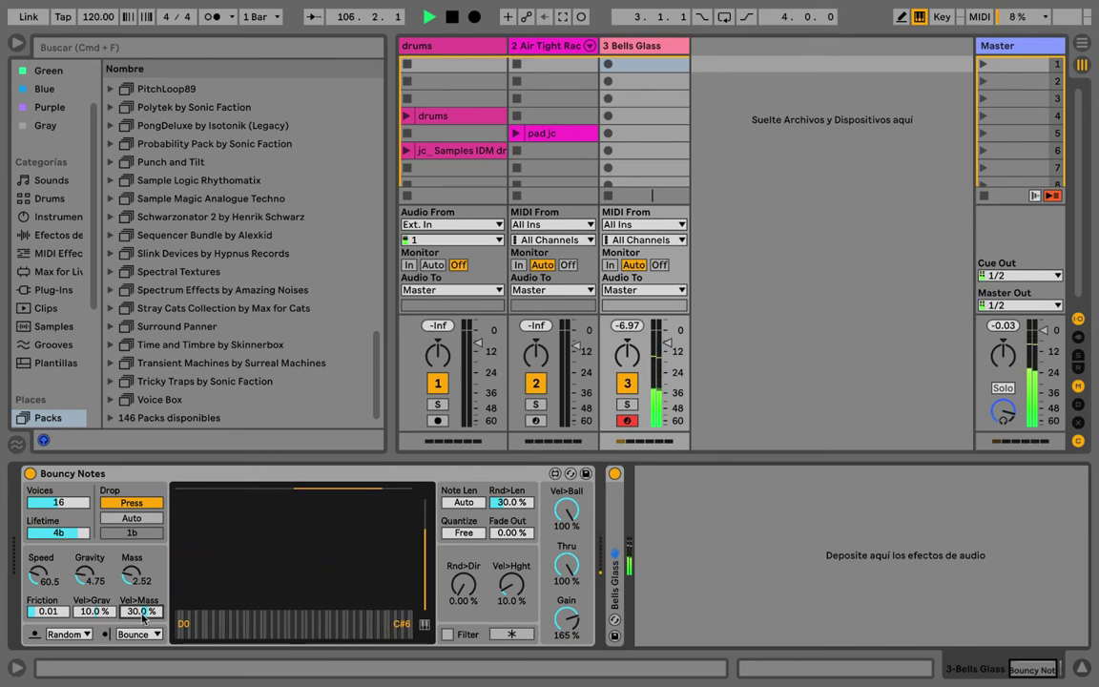
# - Try the Delete behaviour at the side walls and Wrap at the ground, and set both back to Bounce
pyautogui.click(137, 635)
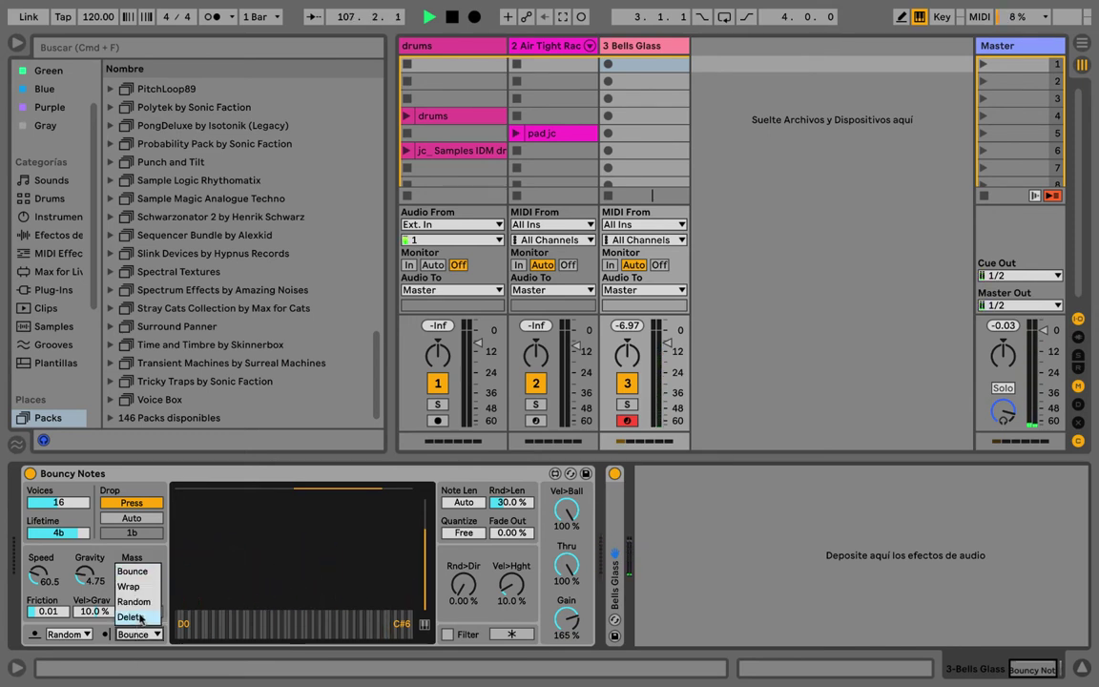
pyautogui.click(134, 618)
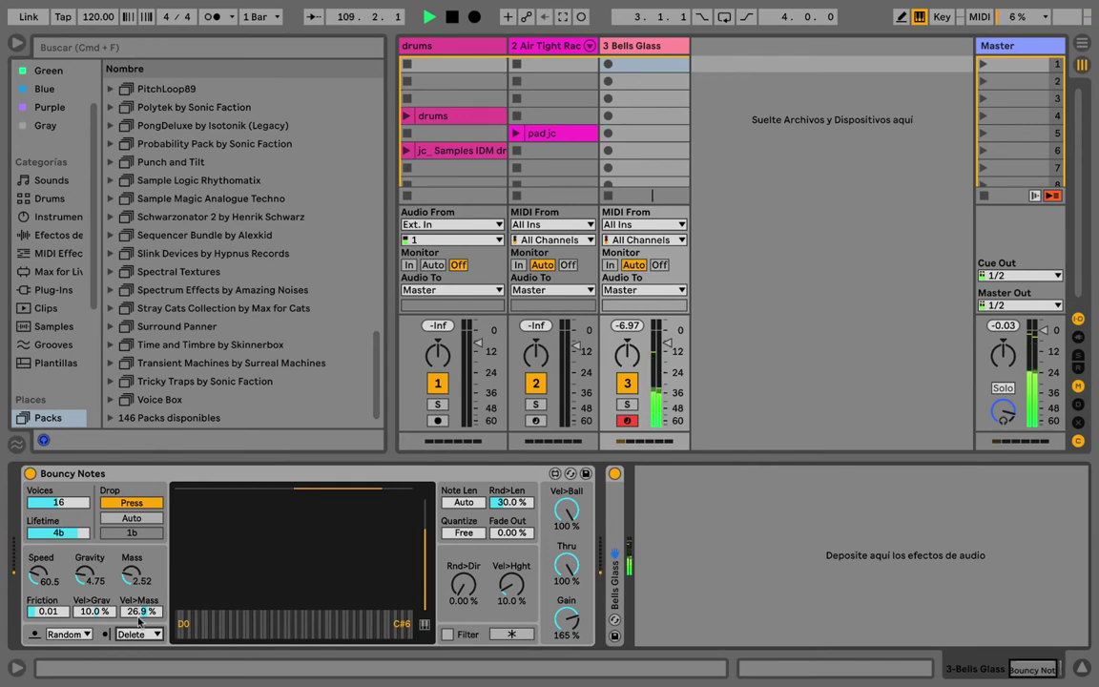
pyautogui.click(131, 635)
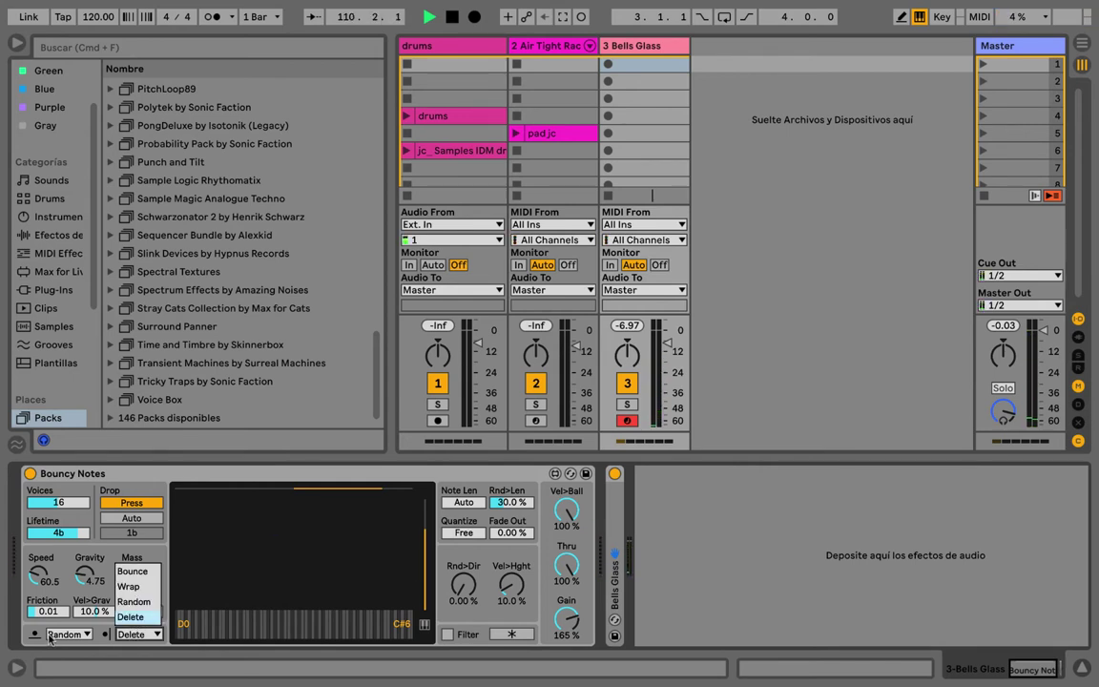
pyautogui.click(50, 634)
pyautogui.click(49, 634)
pyautogui.click(64, 611)
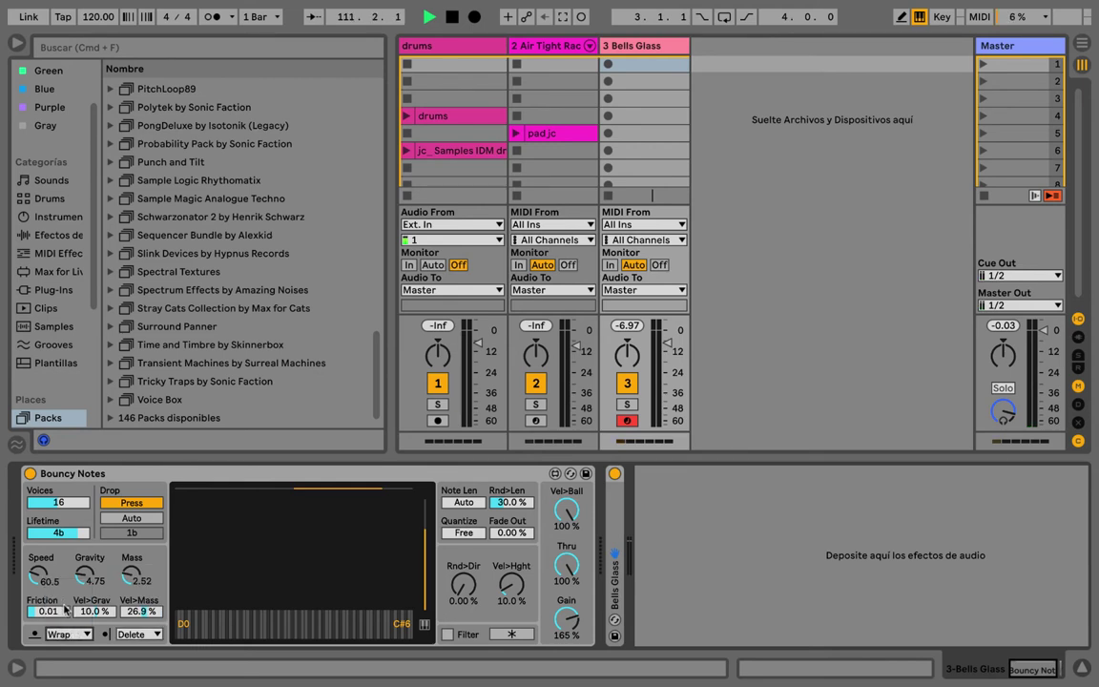
pyautogui.click(64, 634)
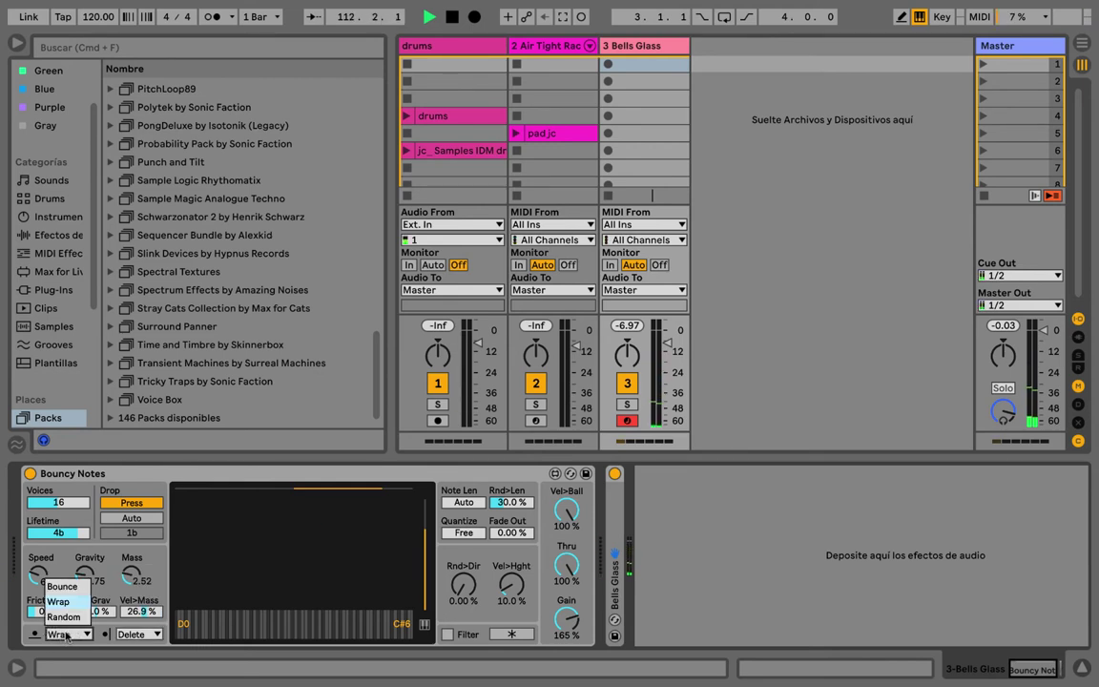
pyautogui.click(65, 587)
pyautogui.click(143, 634)
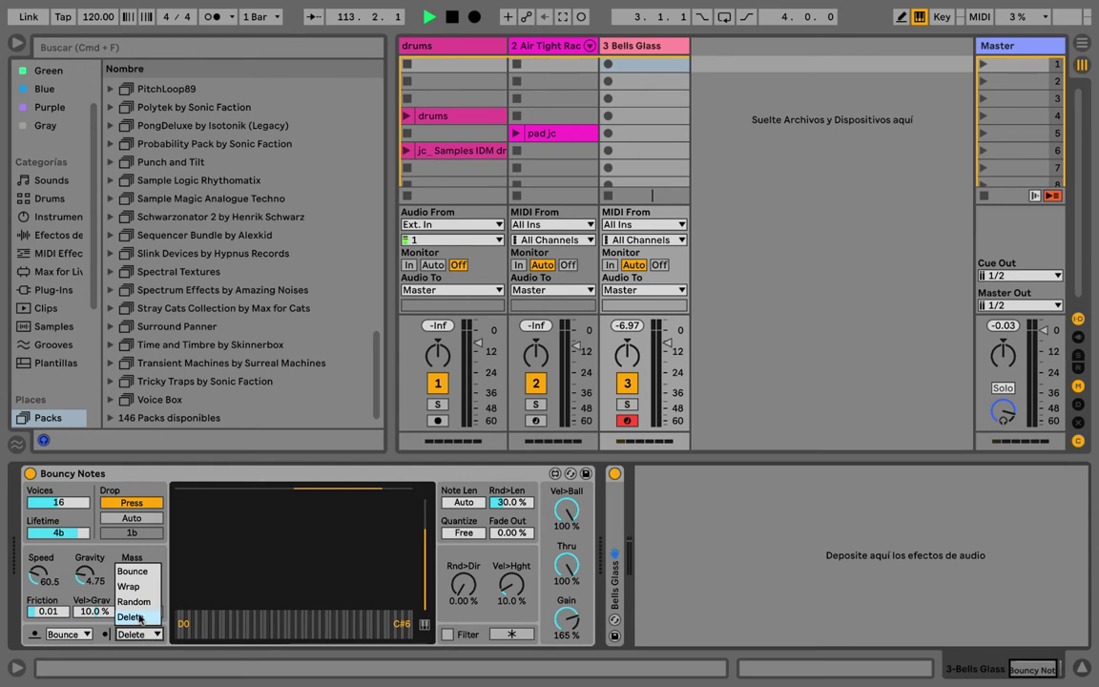
pyautogui.click(134, 572)
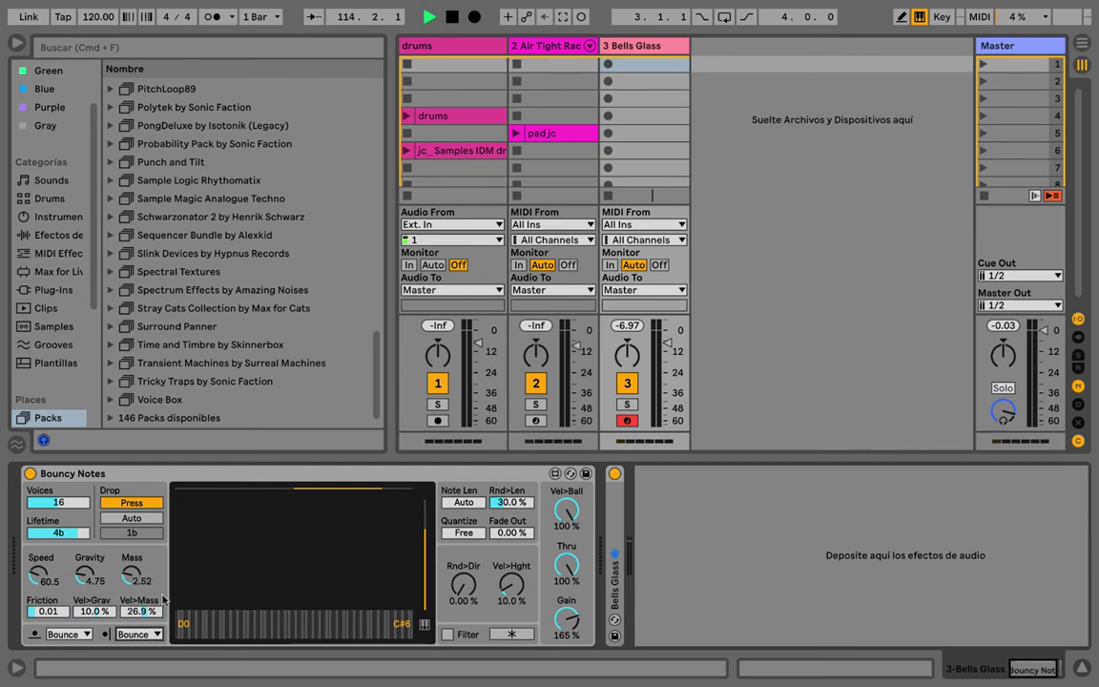
# - Show the keyboard's scale settings and set the Scale to Minor
pyautogui.click(423, 625)
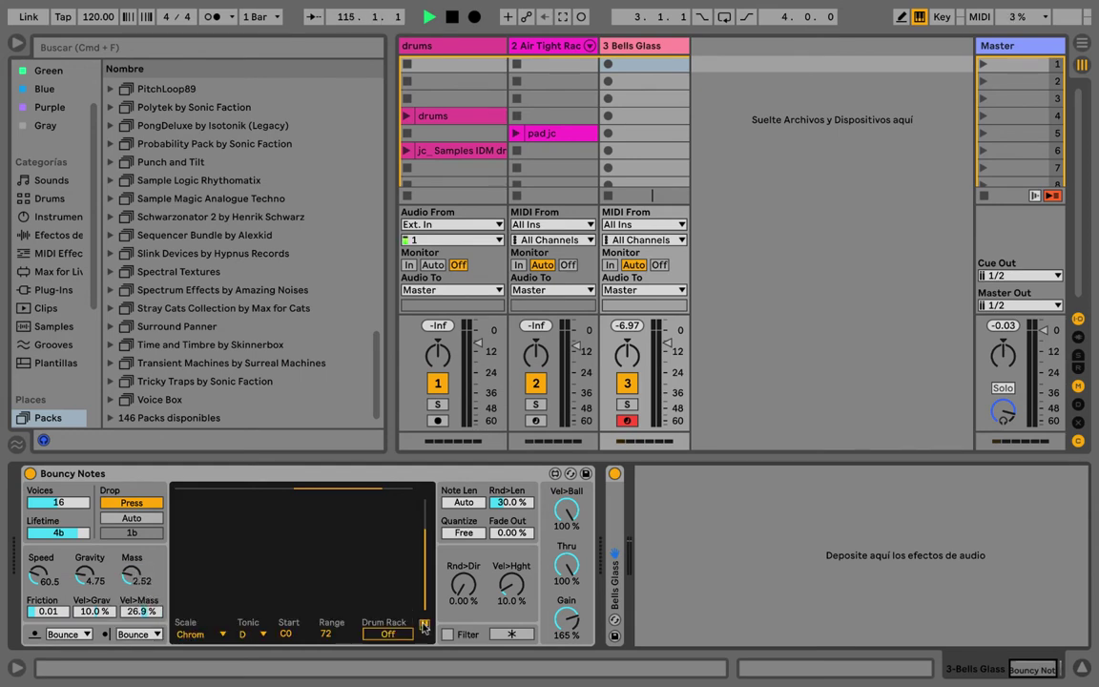
pyautogui.click(195, 634)
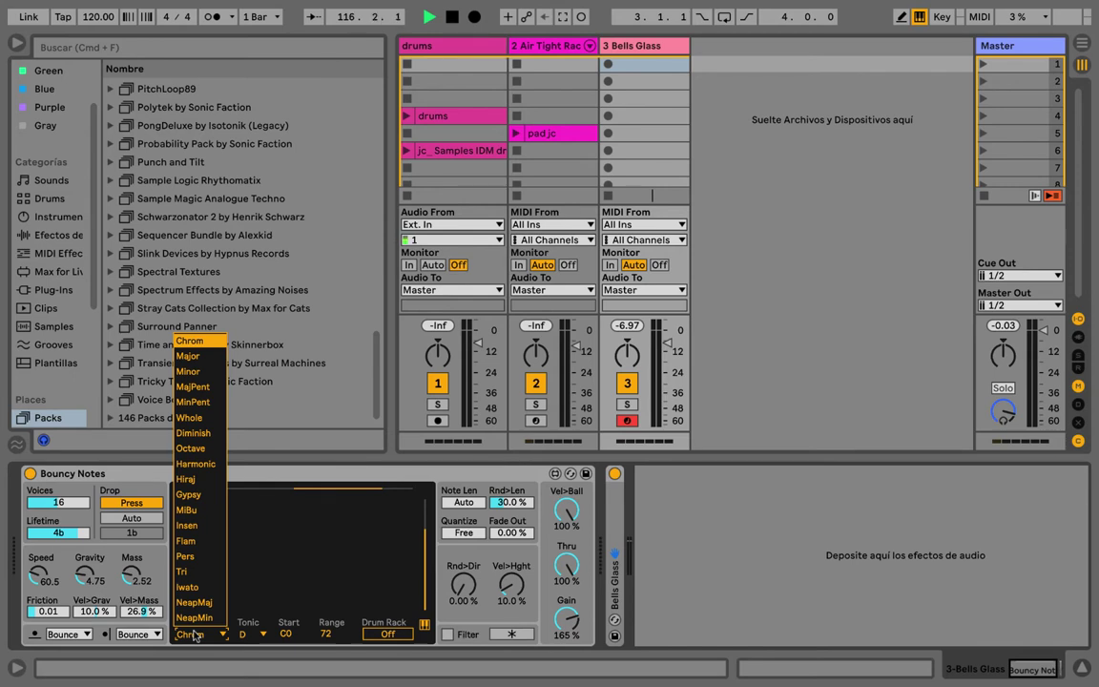
pyautogui.click(188, 371)
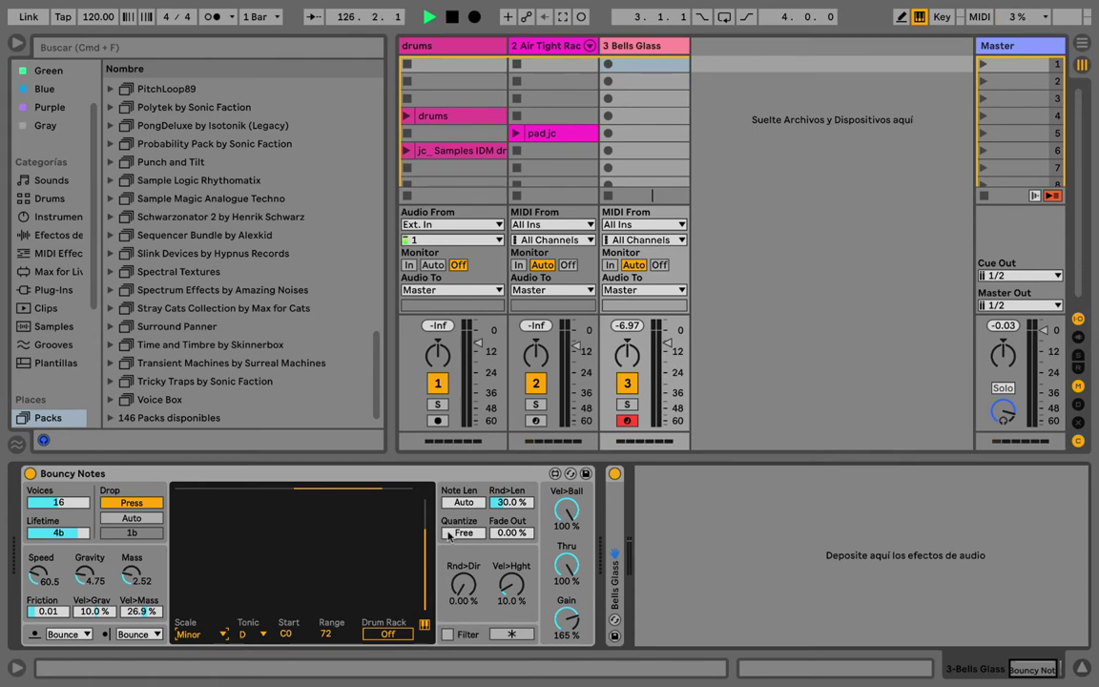
# - Try the Fade Out control and swing the balls' launch direction to the right and back to the left
pyautogui.click(323, 493)
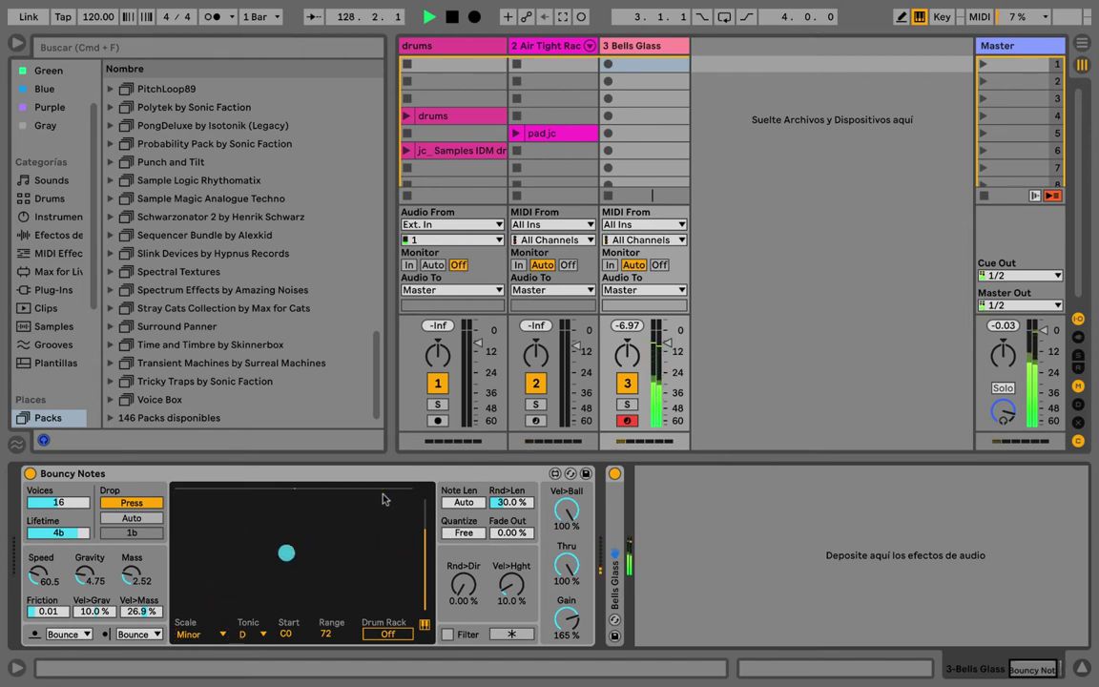
pyautogui.moveTo(511, 533); pyautogui.dragTo(511, 516)
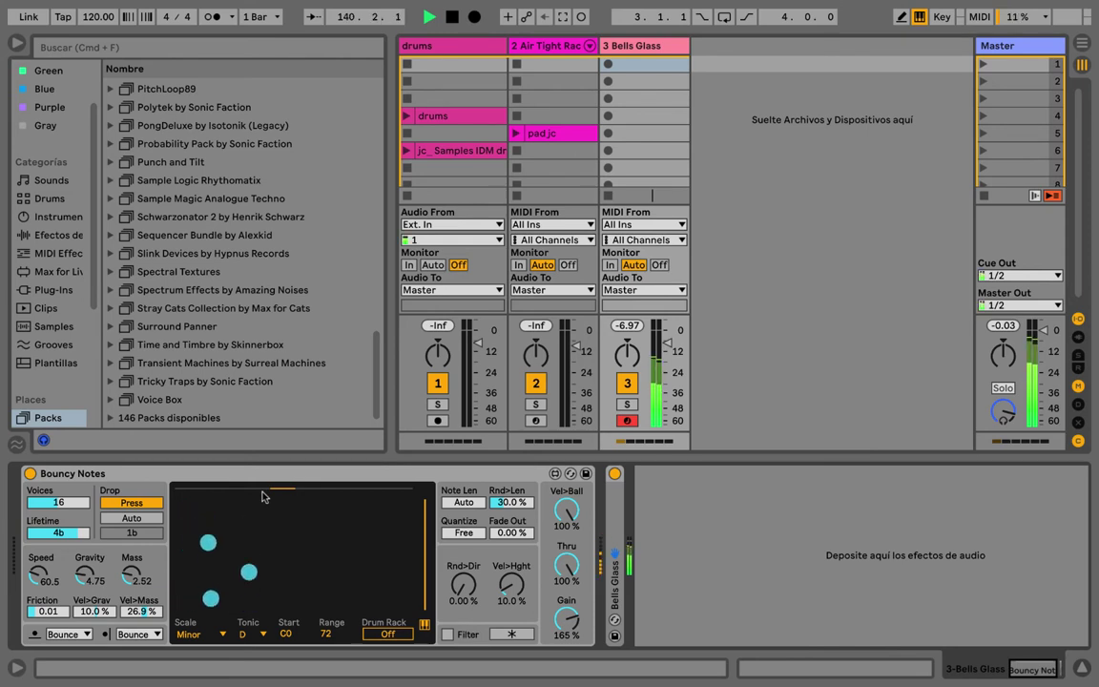
pyautogui.moveTo(263, 491); pyautogui.dragTo(357, 499)
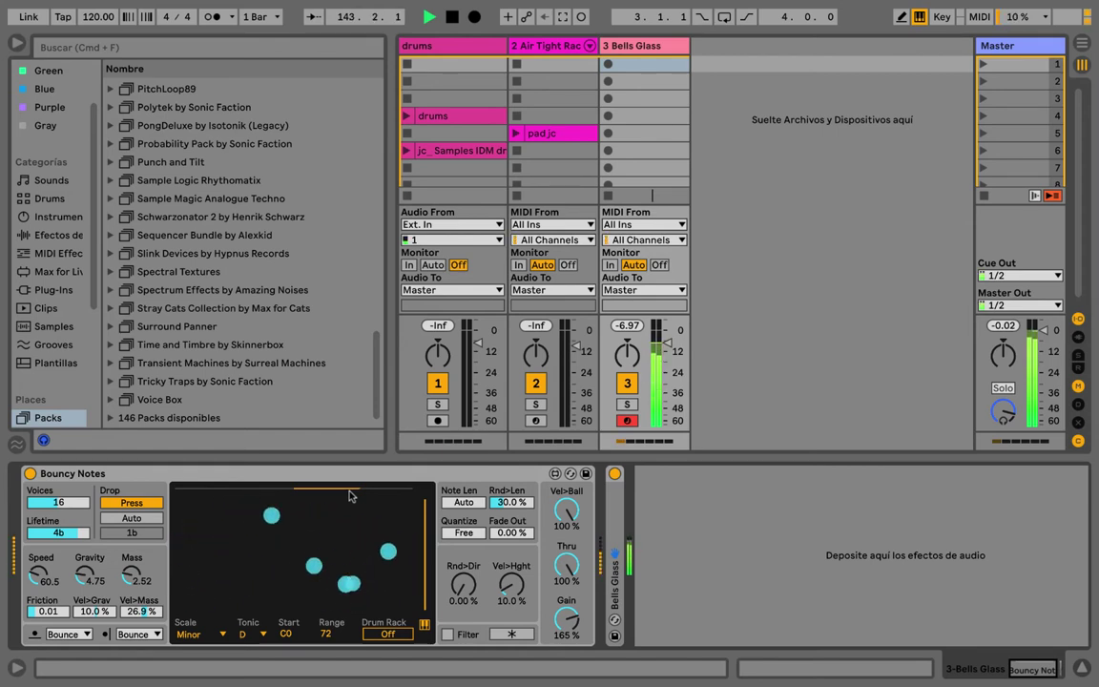
pyautogui.moveTo(336, 495); pyautogui.dragTo(242, 498)
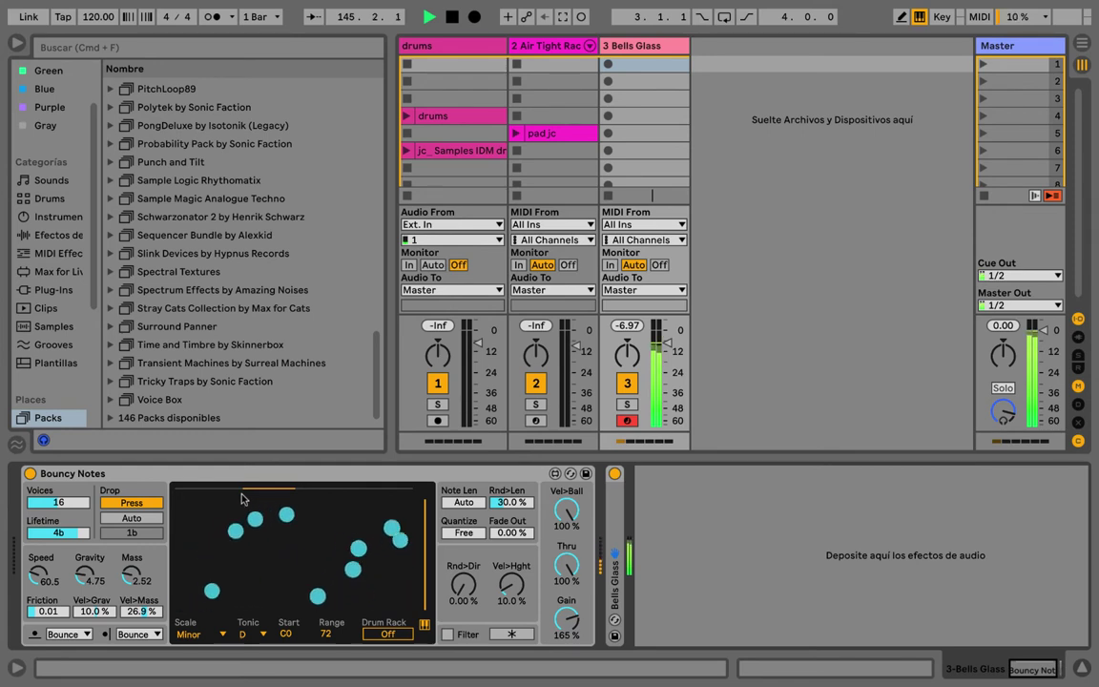
# - Raise the balls' Speed to 106 and Gravity to 13.41
pyautogui.moveTo(90, 575); pyautogui.dragTo(38, 594)
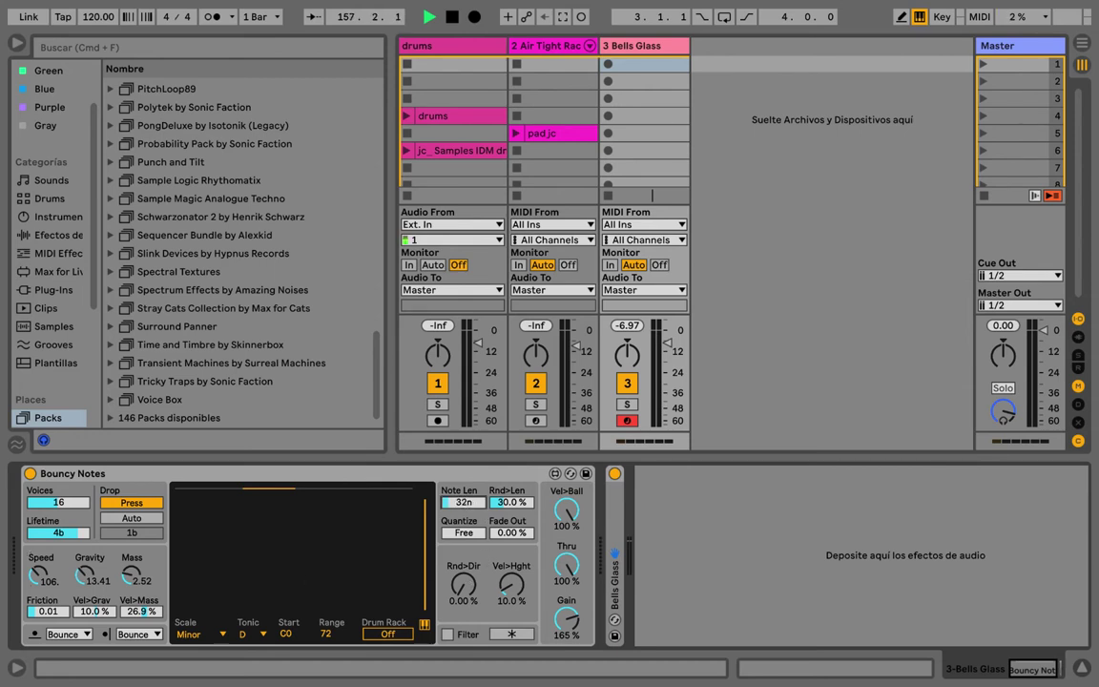
# - Try a Note Len of 16n with Rnd>Len at 51.3 %, and reset them to Auto and 30.0 %
pyautogui.moveTo(464, 503); pyautogui.dragTo(509, 496)
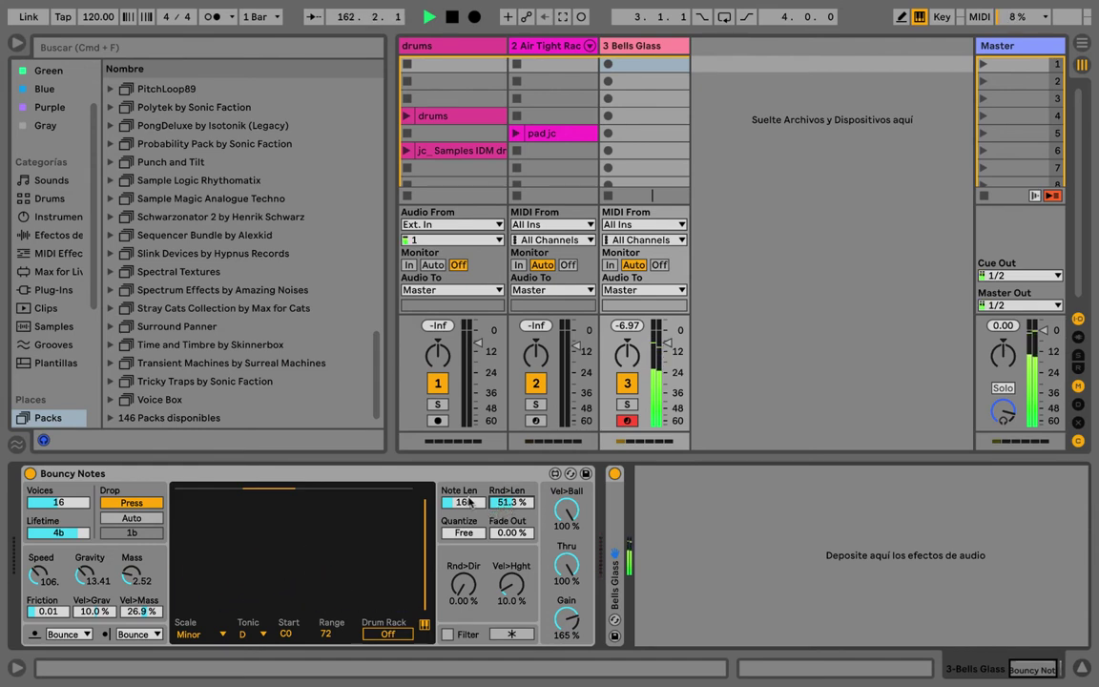
pyautogui.moveTo(468, 501); pyautogui.dragTo(468, 492)
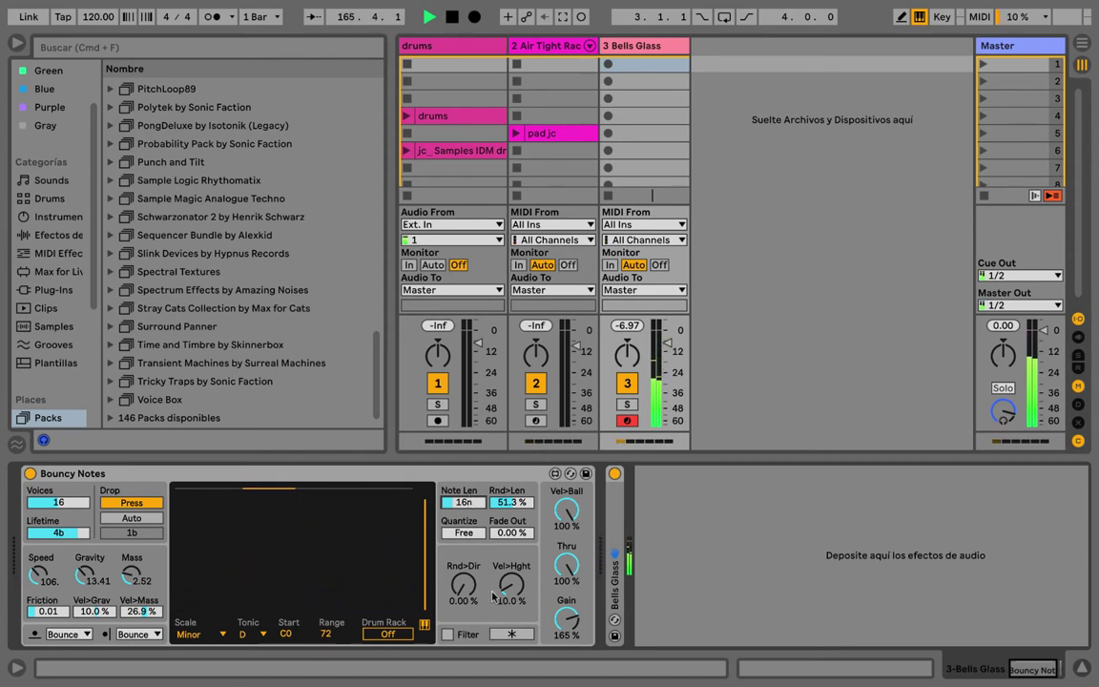
pyautogui.doubleClick(518, 504)
pyautogui.doubleClick(463, 502)
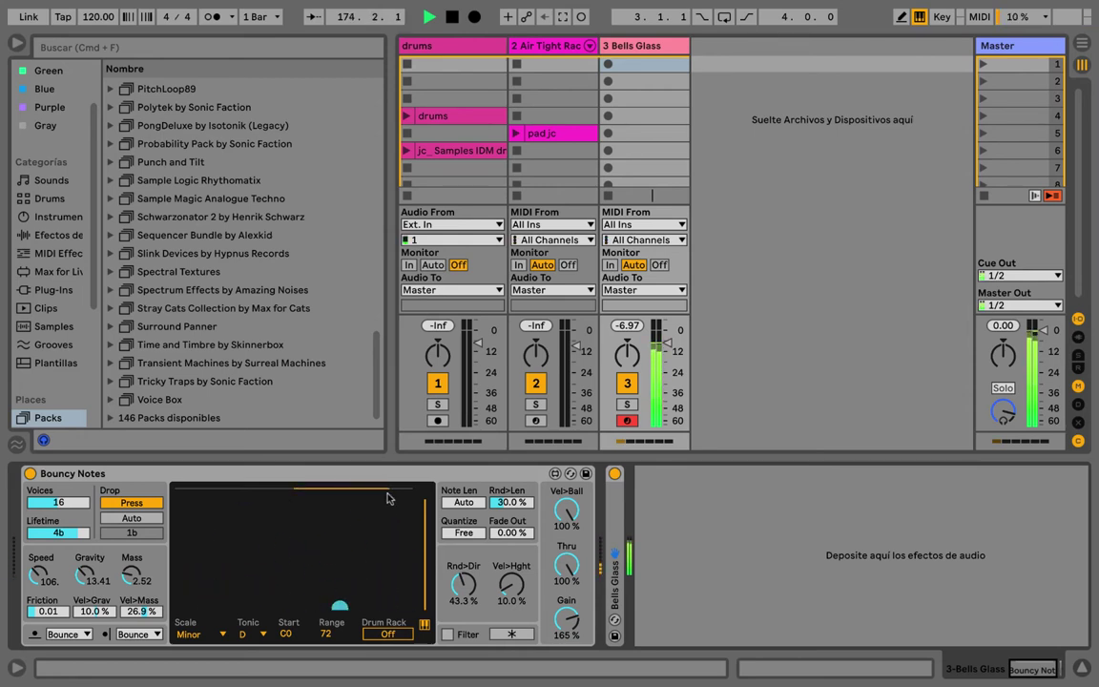
# - Try Rnd>Dir at 43.3 % and Vel>Hght at 65.1 % with the asterisk function, and return them to 0.00 % and 10.0 %
pyautogui.moveTo(512, 584); pyautogui.dragTo(511, 568)
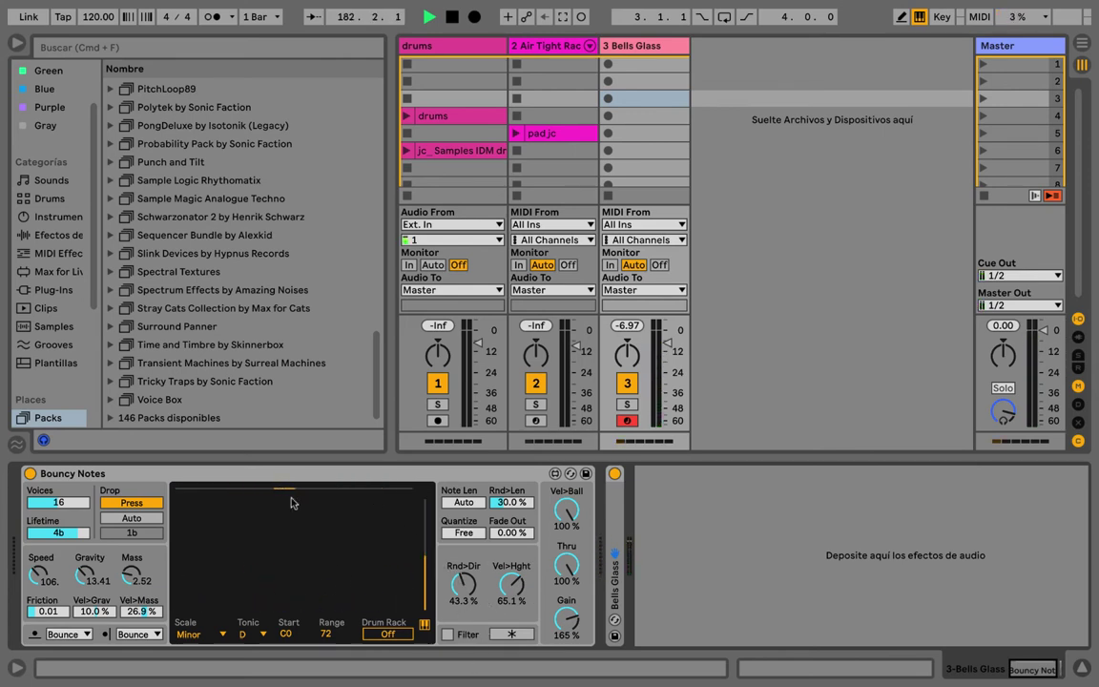
pyautogui.moveTo(296, 582); pyautogui.dragTo(318, 610)
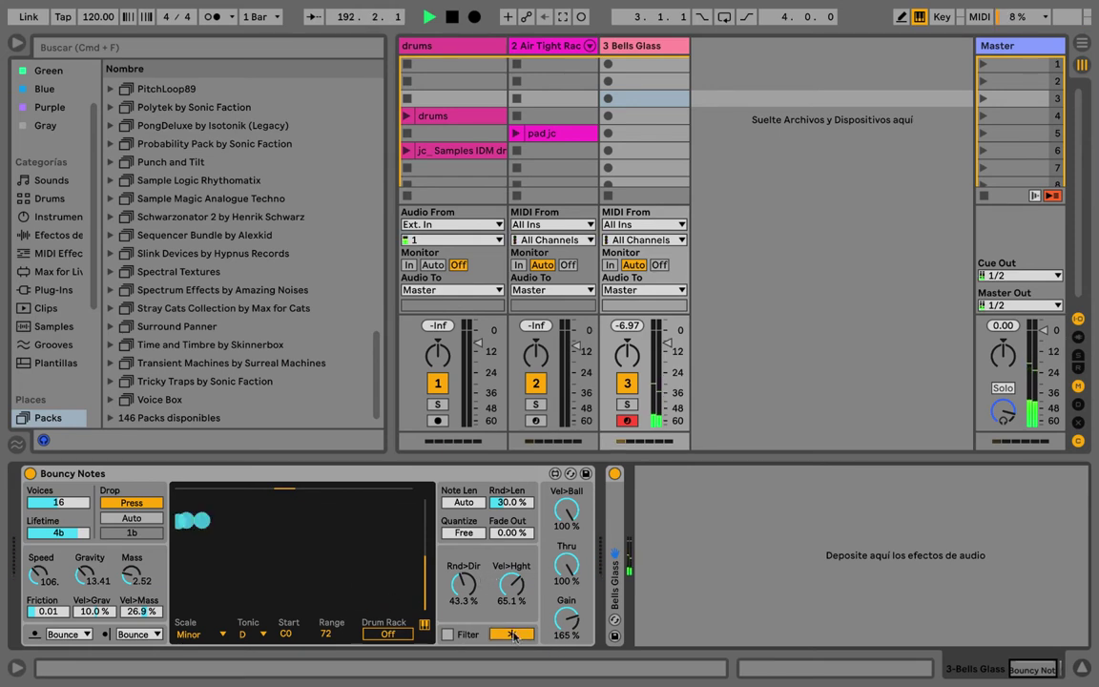
pyautogui.click(513, 635)
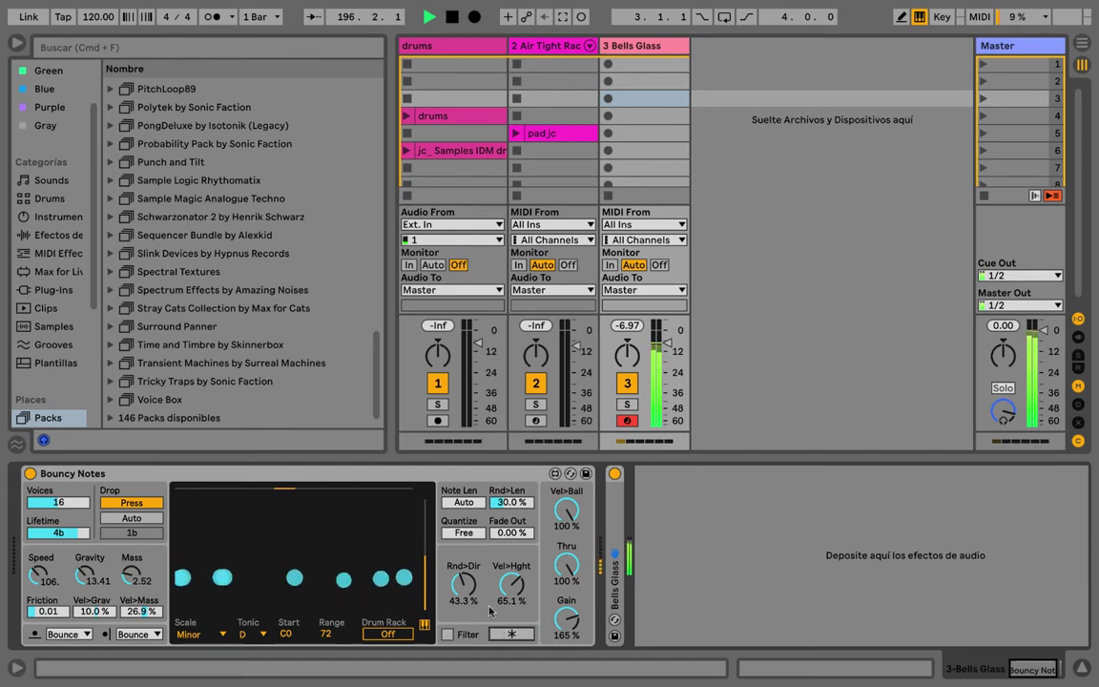
pyautogui.moveTo(464, 584); pyautogui.dragTo(464, 618)
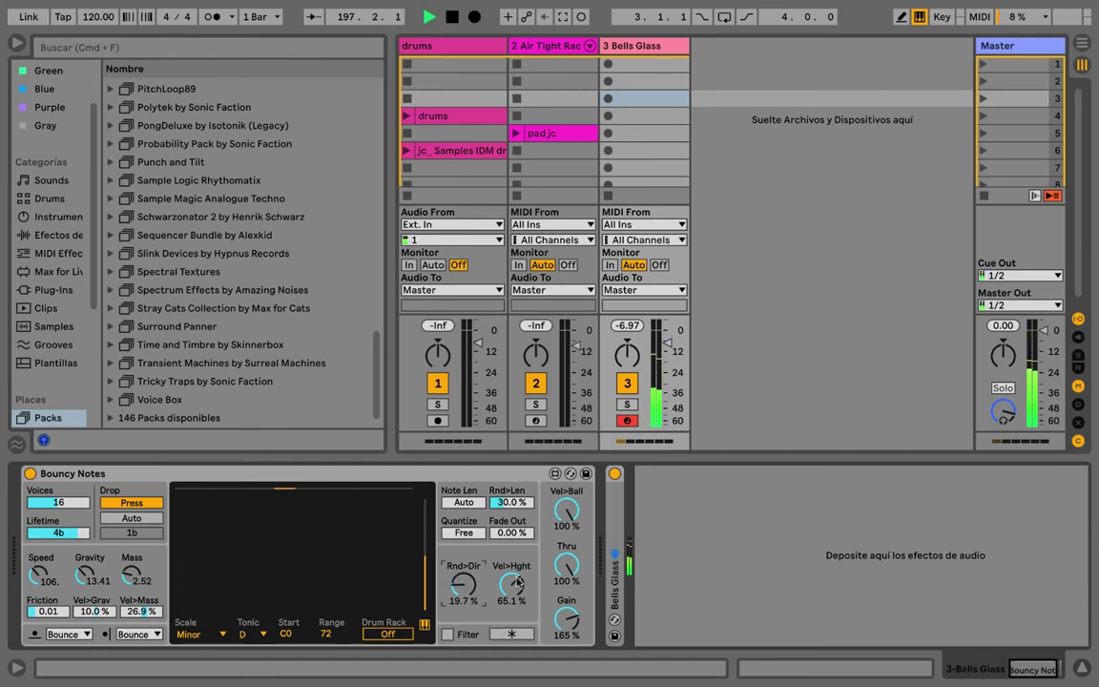
pyautogui.moveTo(513, 584); pyautogui.dragTo(512, 658)
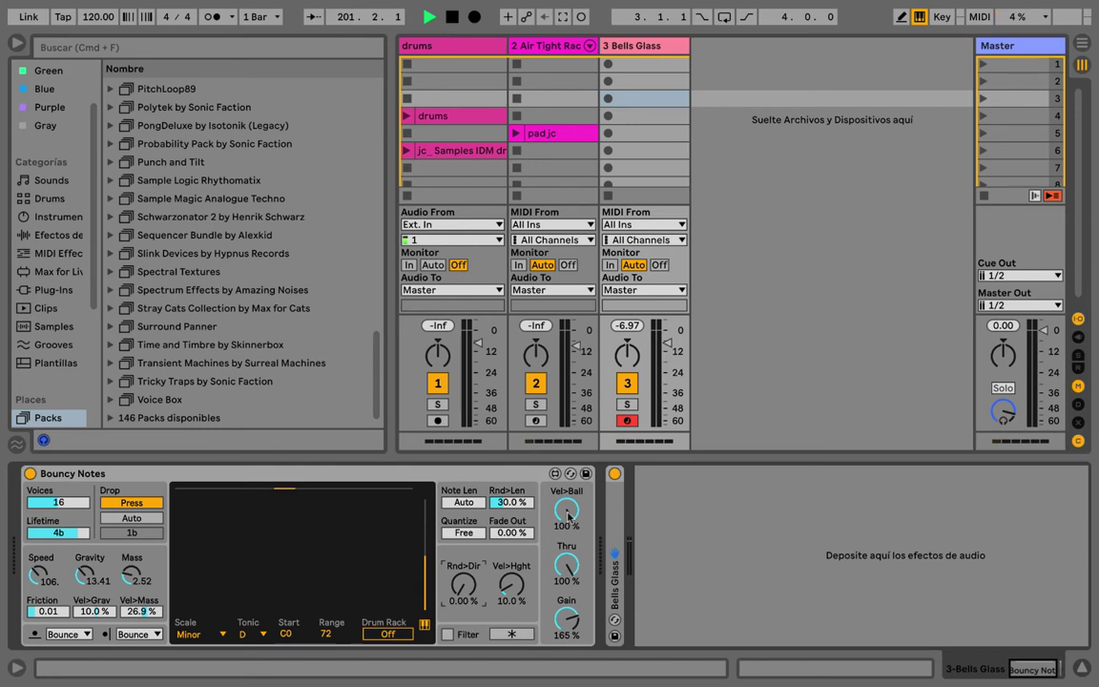
# - Set Vel>Ball to 82.7 %, Thru to 96.1 % and Gain to 147 %, trying a Gain of 0.00 % on the way
pyautogui.moveTo(568, 516); pyautogui.dragTo(567, 563)
pyautogui.moveTo(563, 560); pyautogui.dragTo(564, 658)
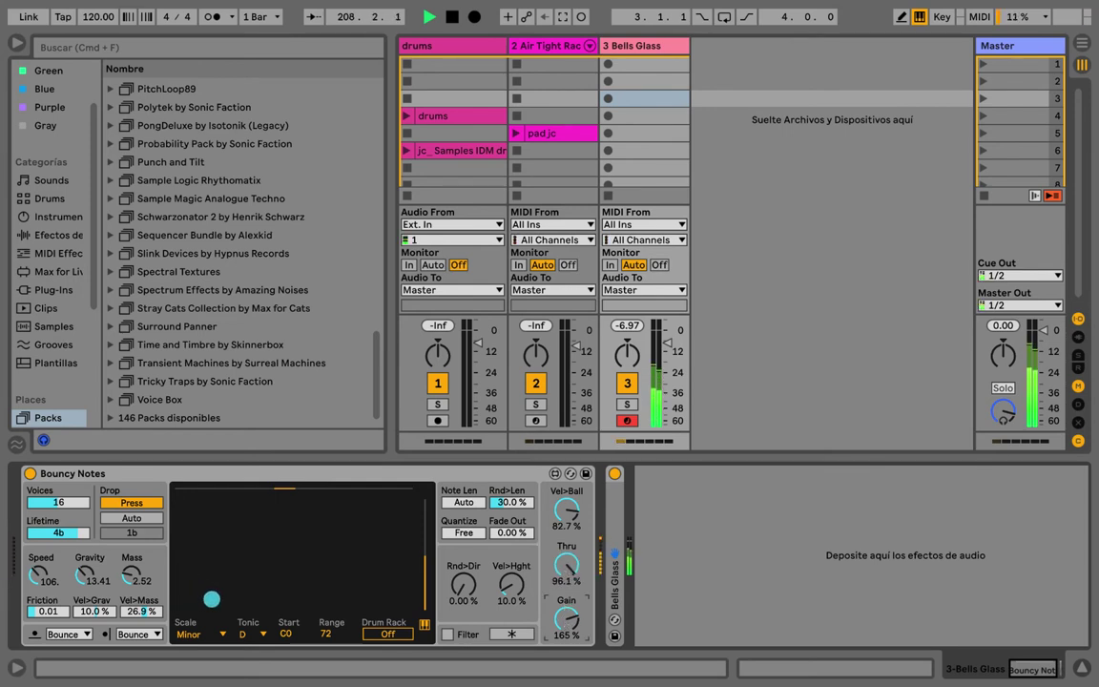
pyautogui.moveTo(567, 619); pyautogui.dragTo(567, 686)
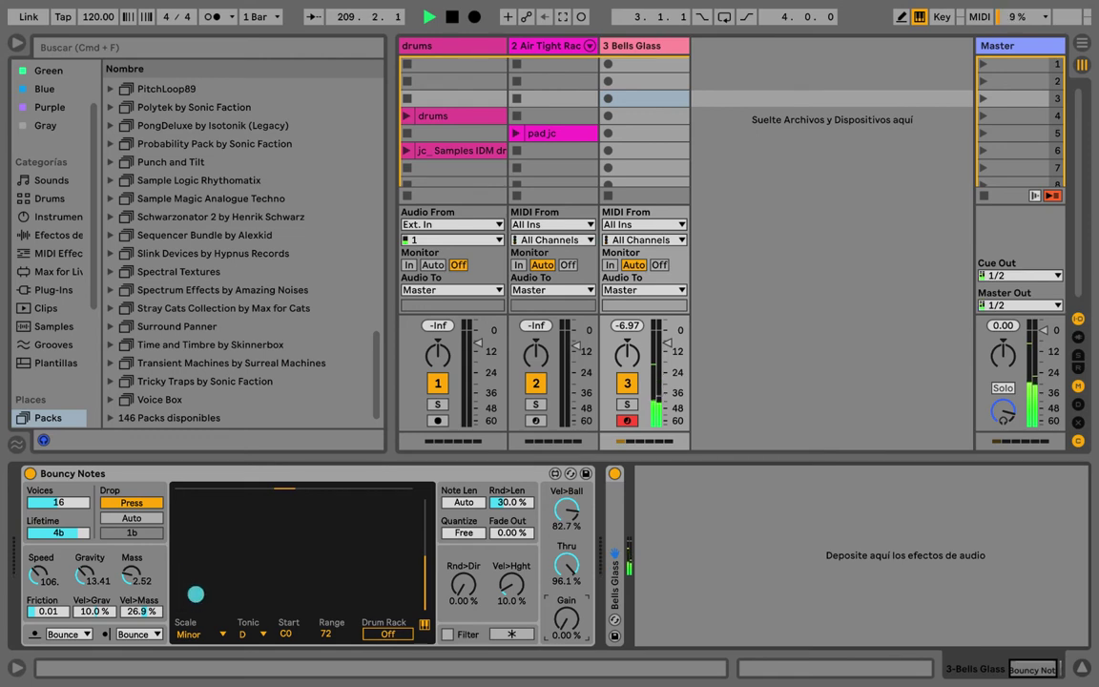
pyautogui.moveTo(567, 618); pyautogui.dragTo(567, 569)
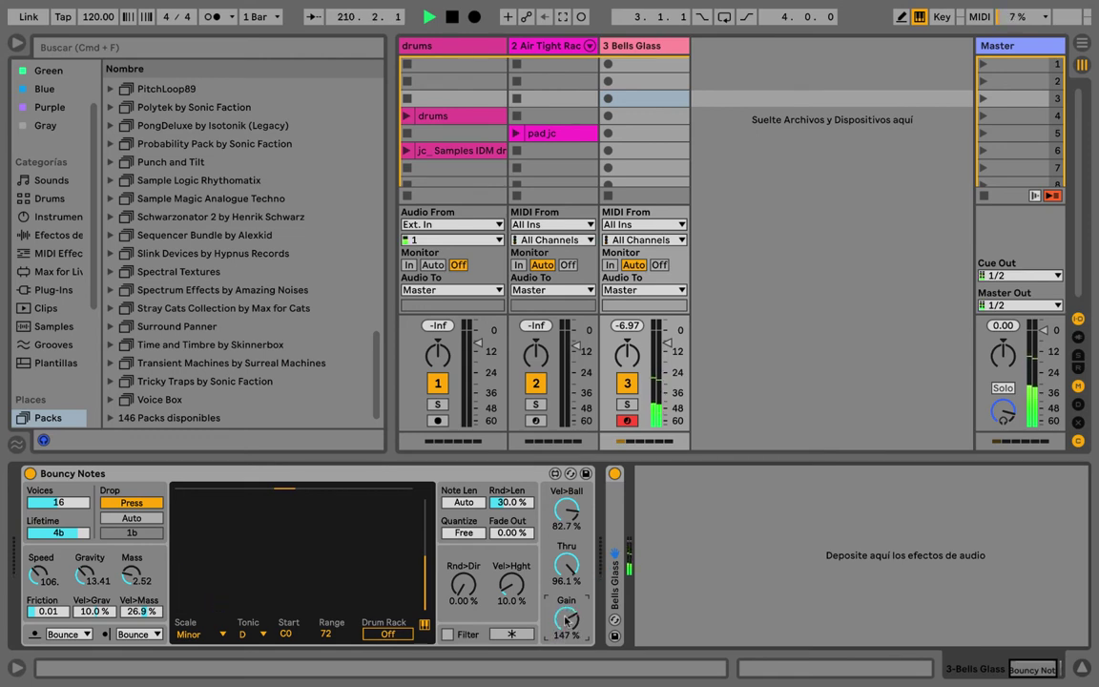
# - Set Vel>Mass to 30.0 %, Speed to 91.6 and Gravity to 16.74, trying a Speed of 31.7 on the way
pyautogui.moveTo(152, 612); pyautogui.dragTo(145, 615)
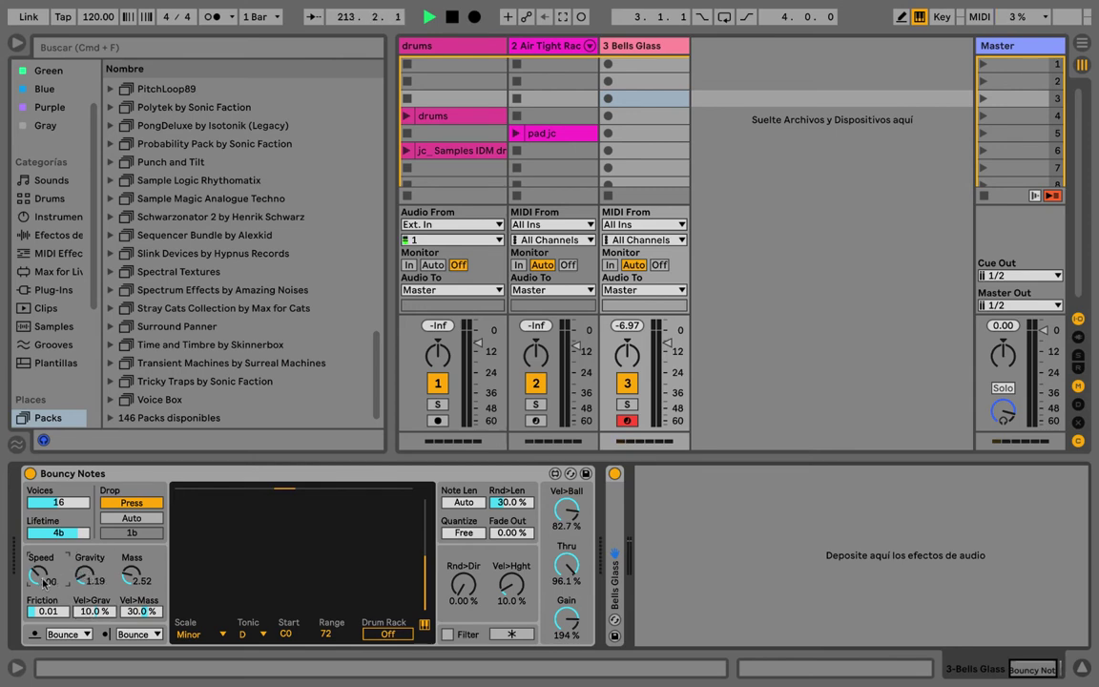
pyautogui.moveTo(43, 581)
pyautogui.mouseDown()
pyautogui.moveTo(43, 597)
pyautogui.moveTo(43, 559)
pyautogui.moveTo(43, 599)
pyautogui.mouseUp()
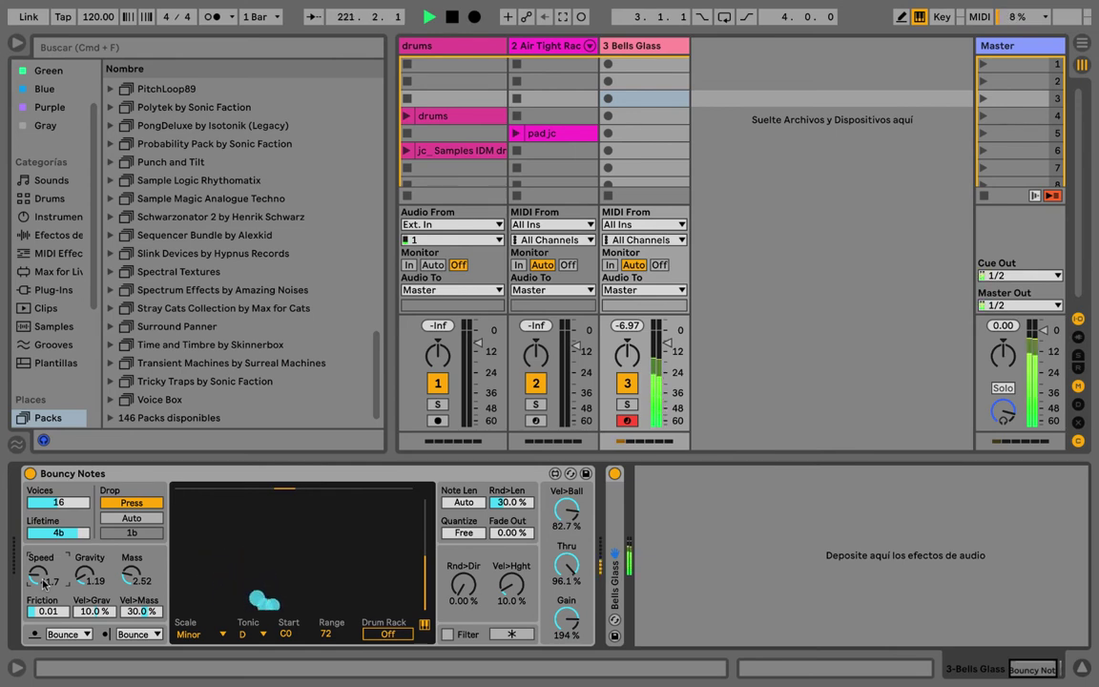
pyautogui.moveTo(42, 580); pyautogui.dragTo(85, 559)
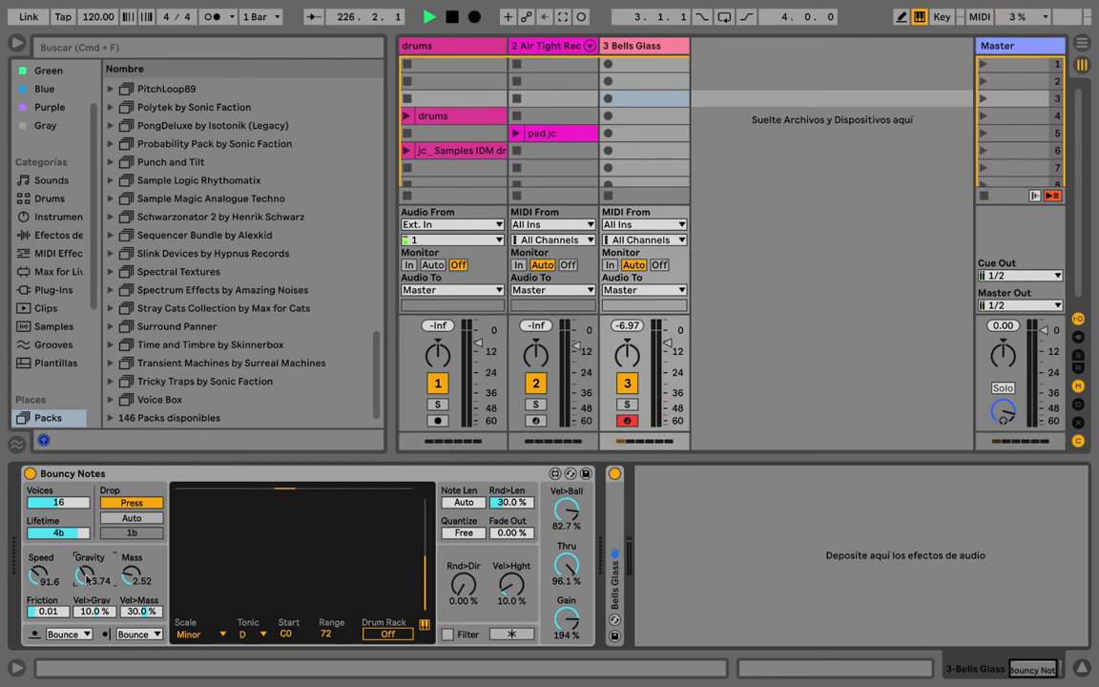
# - Change the balls' floor behaviour from Bounce to Wrap and set Rnd>Dir to 18.9 %
pyautogui.click(67, 633)
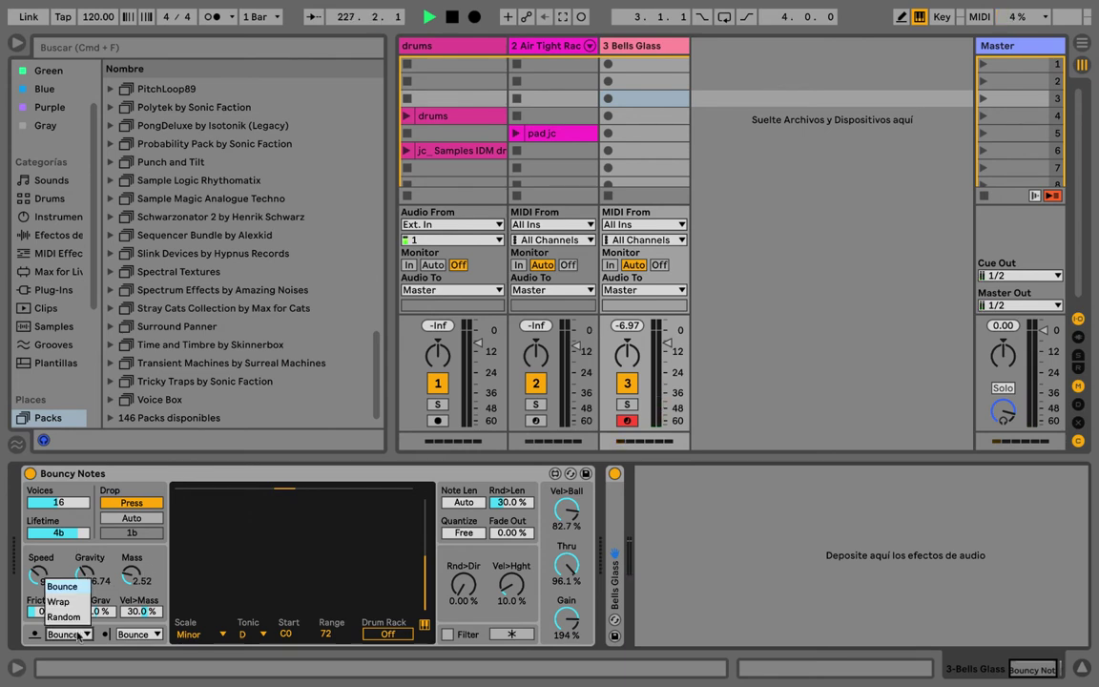
pyautogui.click(71, 602)
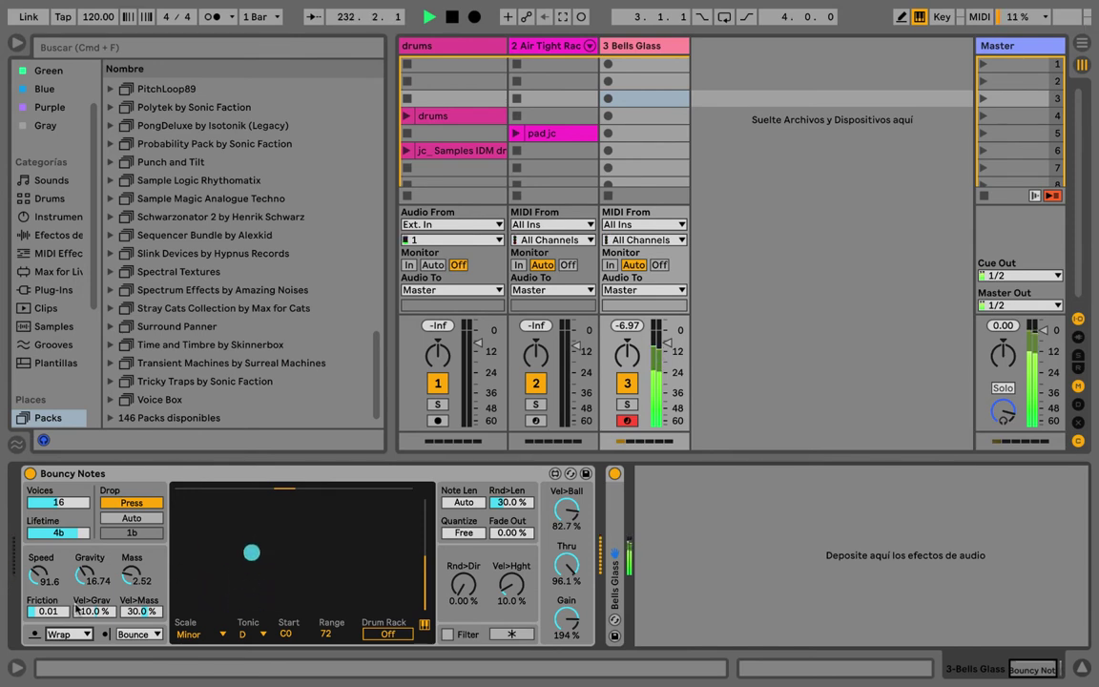
pyautogui.moveTo(462, 584)
pyautogui.mouseDown()
pyautogui.moveTo(463, 566)
pyautogui.moveTo(465, 586)
pyautogui.mouseUp()
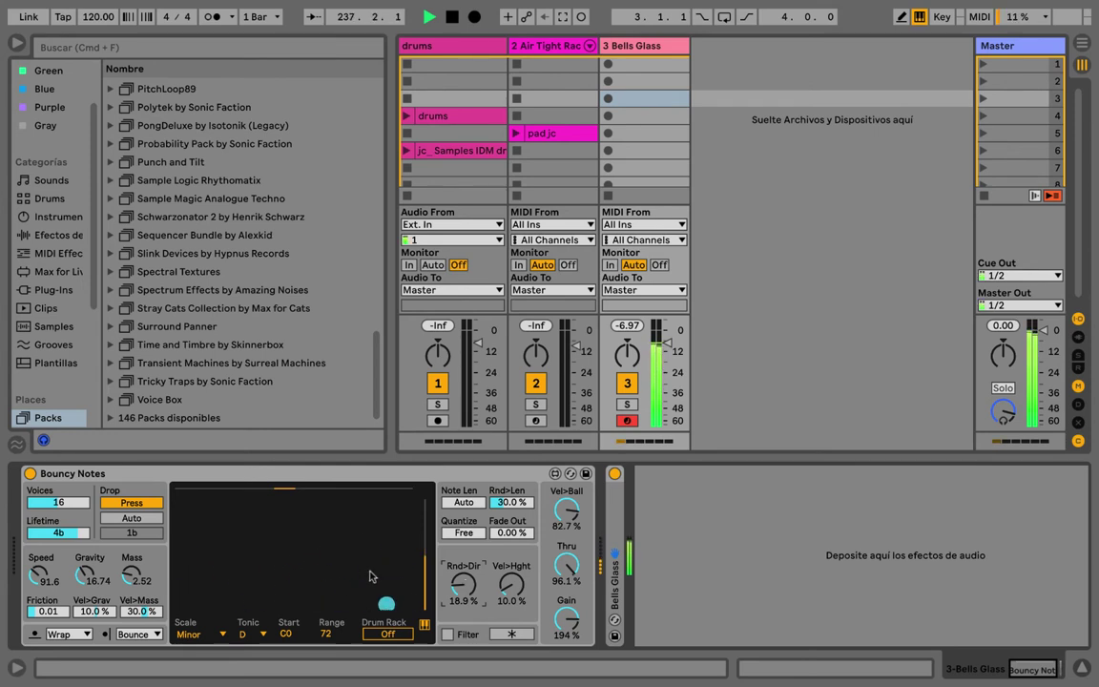
# - Try a wider horizontal drop range, and set Lifetime to Auto, Gravity to 1.19 and Speed to 100
pyautogui.moveTo(265, 490); pyautogui.dragTo(175, 492)
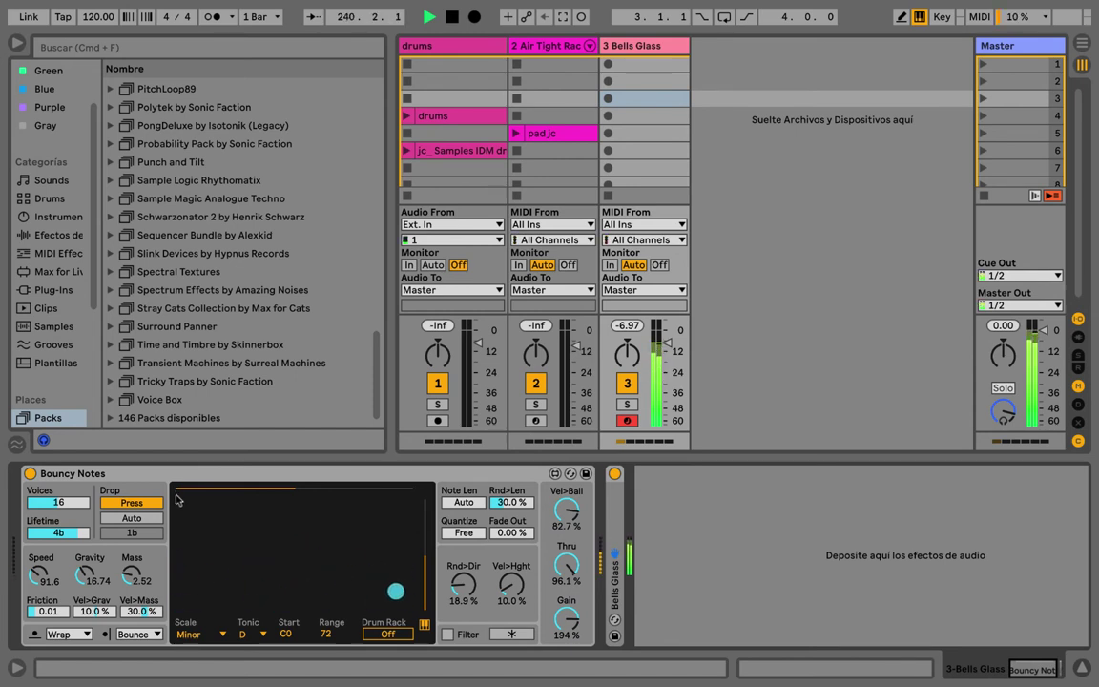
pyautogui.moveTo(67, 528); pyautogui.dragTo(74, 537)
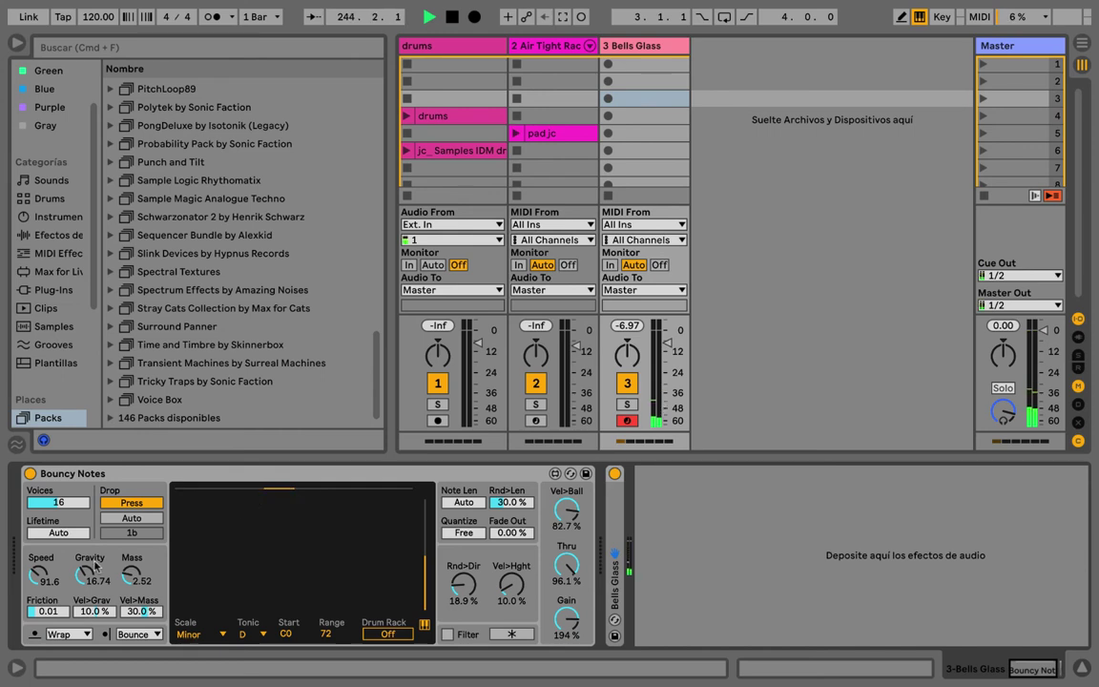
pyautogui.moveTo(87, 576); pyautogui.dragTo(87, 607)
pyautogui.moveTo(38, 576); pyautogui.dragTo(37, 570)
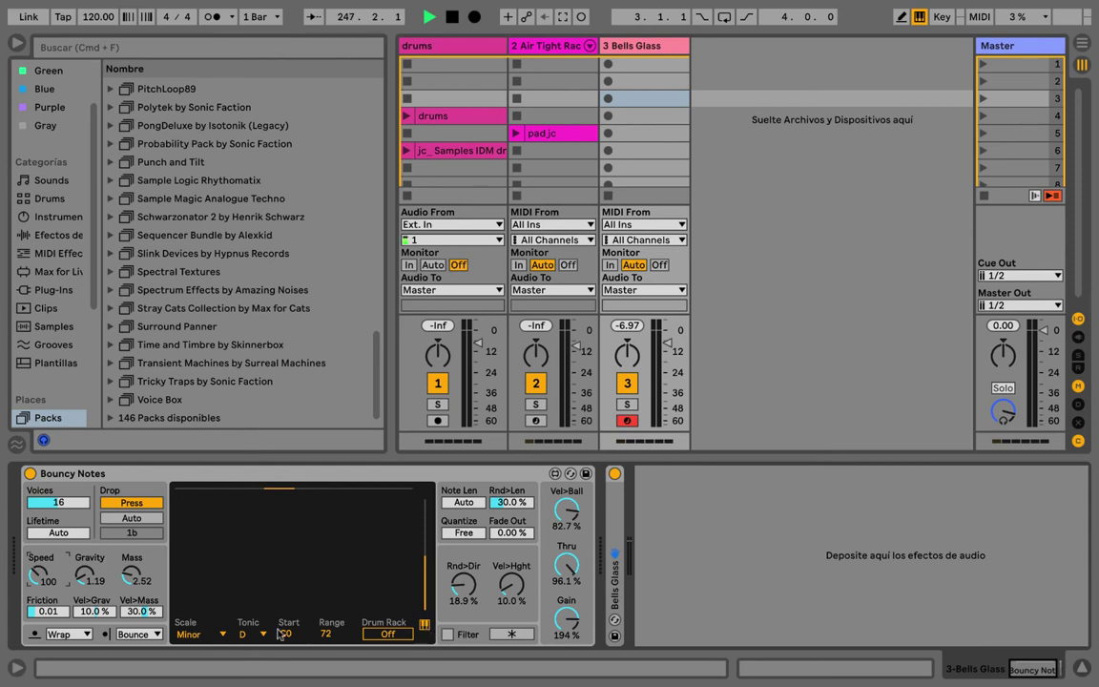
# - Choose another scale for the bouncing notes and adjust Vel>Mass
pyautogui.click(197, 634)
pyautogui.click(189, 340)
pyautogui.moveTo(141, 611); pyautogui.dragTo(128, 613)
# - Select the Air Tight Rack track and switch off its Bouncy Notes effect
pyautogui.click(551, 45)
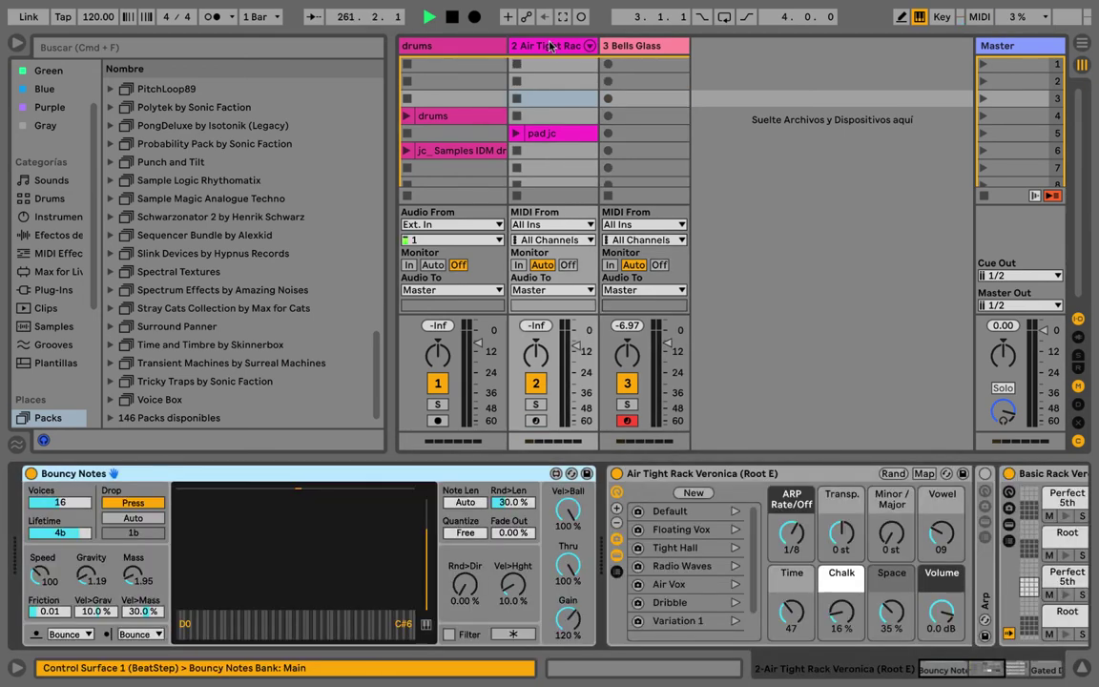
pyautogui.click(31, 473)
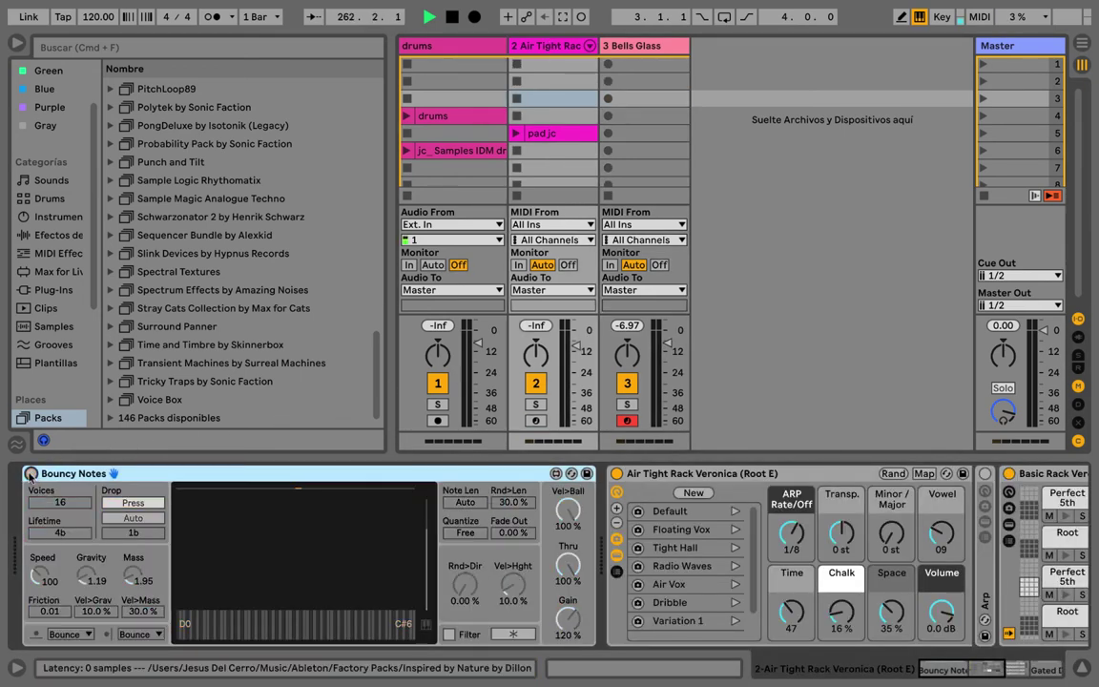
pyautogui.hscroll(5, 110, 478)
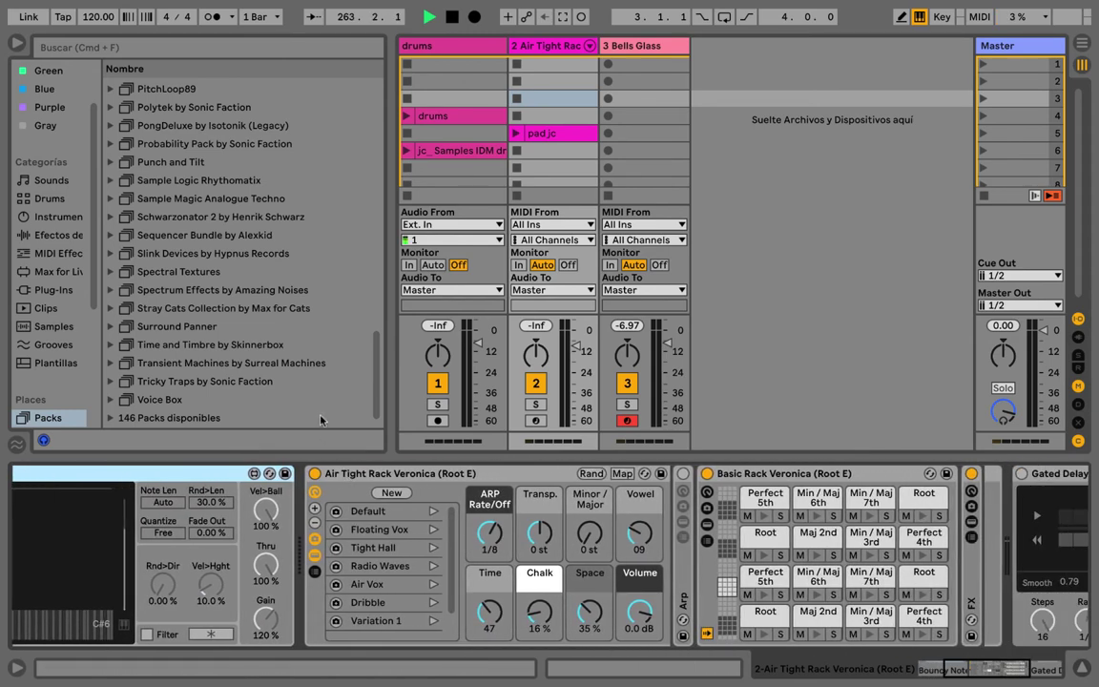
# - Browse the Voice Box pack's instruments down to the Basic Voices folder of Chromatic Voices
pyautogui.scroll(-1, 321, 419)
pyautogui.click(133, 380)
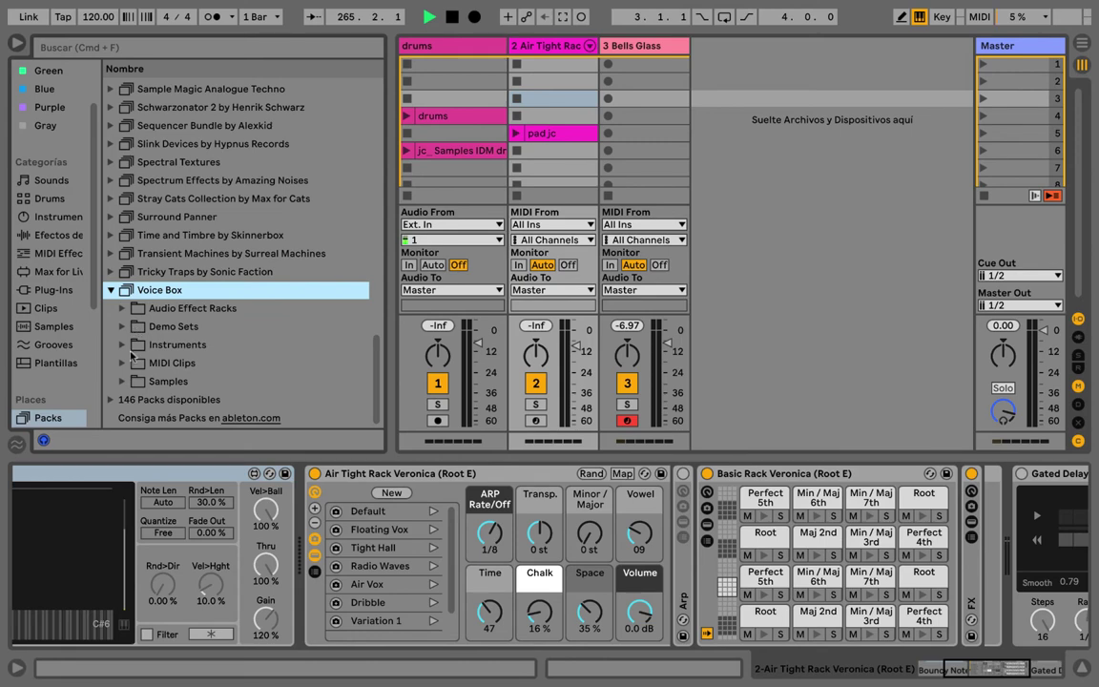
pyautogui.click(122, 344)
pyautogui.click(133, 364)
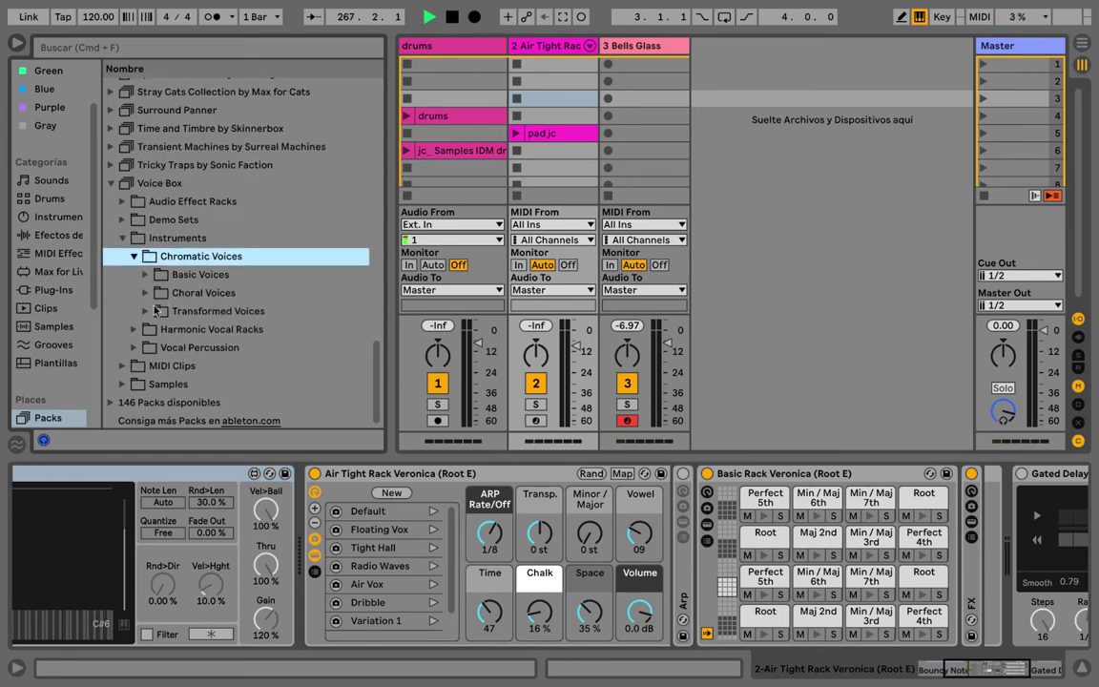
pyautogui.click(145, 275)
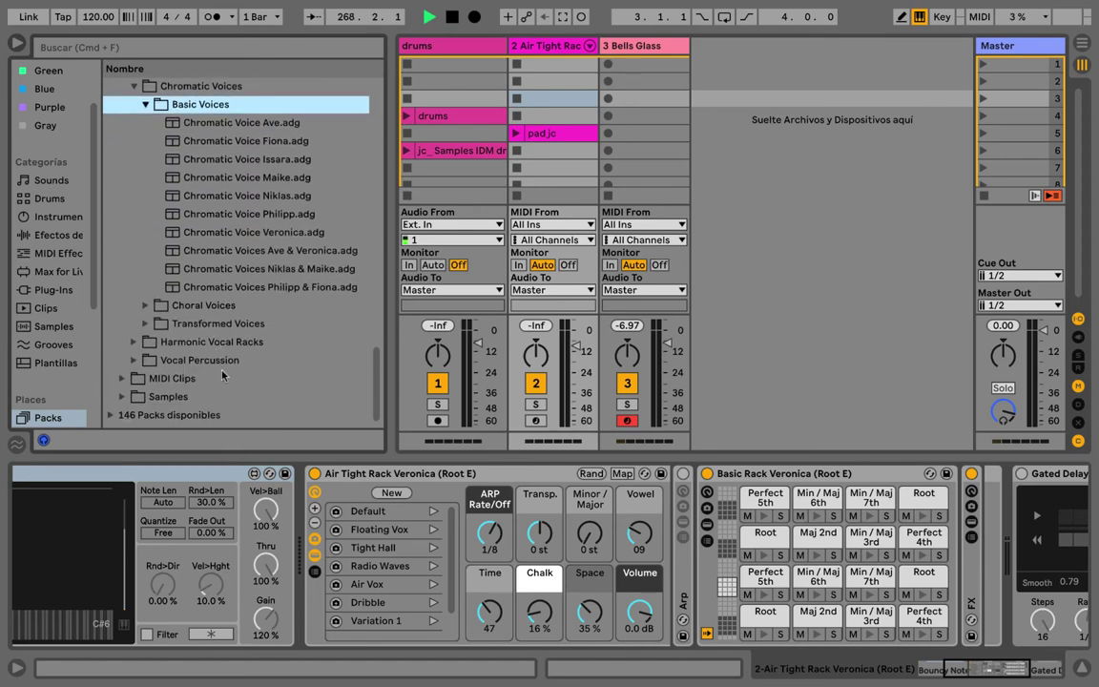
# - Preview the Four Voice Ethereal Choir and Infinity Caves Niklas & Maike presets in the Choral Voices folder
pyautogui.click(147, 306)
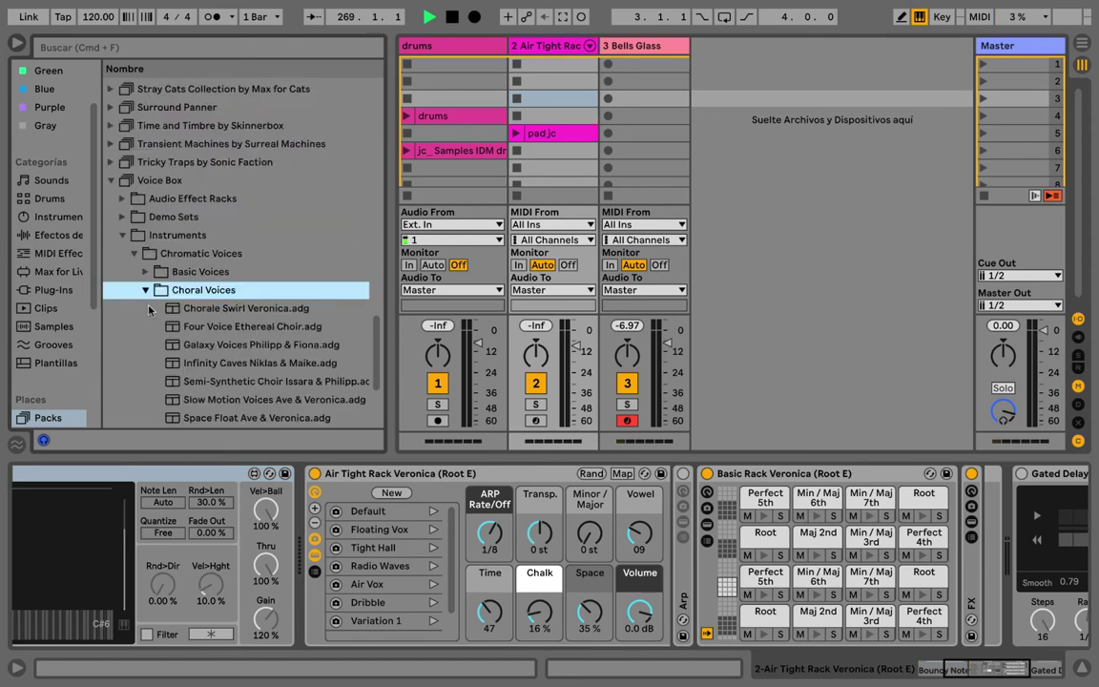
pyautogui.click(225, 325)
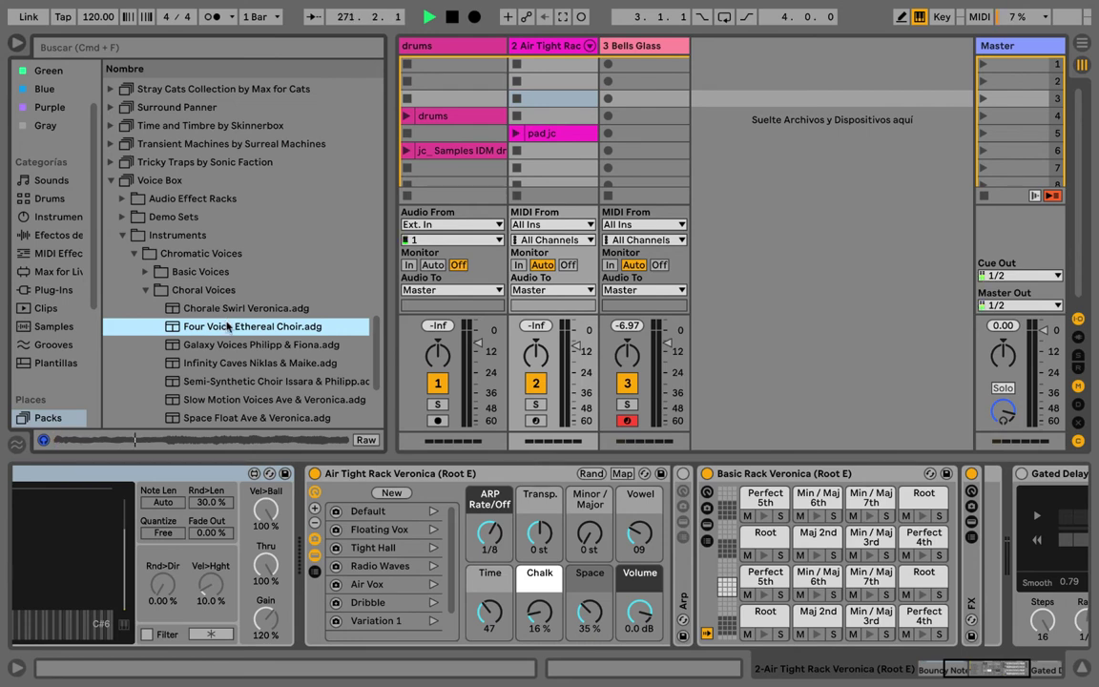
pyautogui.click(244, 363)
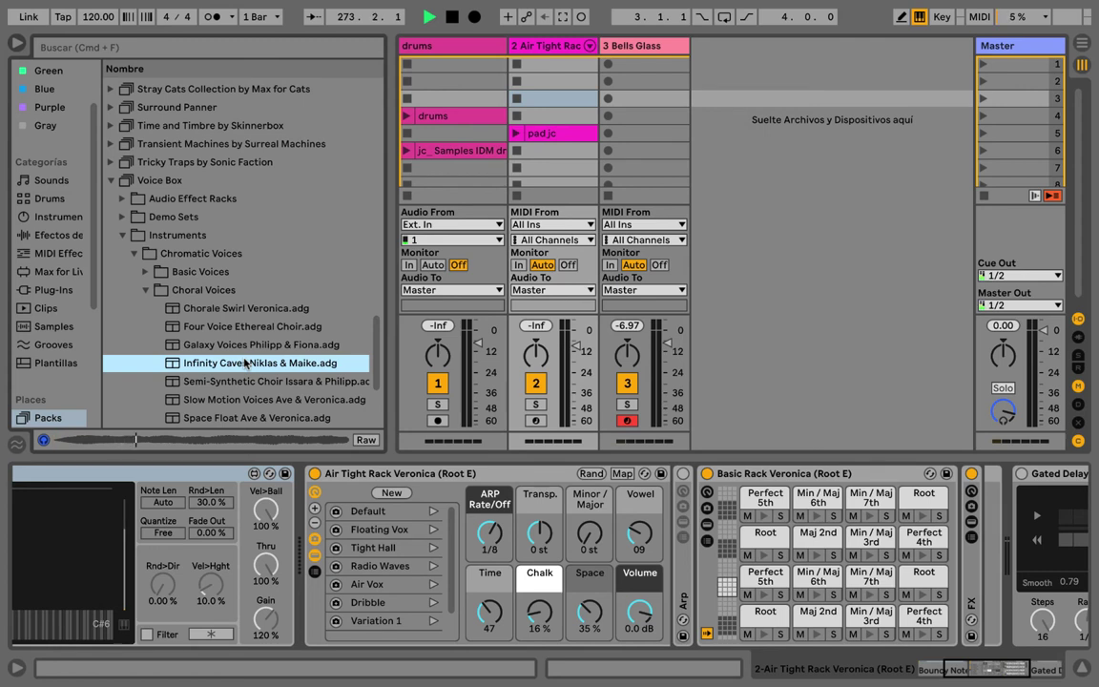
# - Preview the Chromatic Voice Issara and Chromatic Voice Veronica presets in the Basic Voices folder
pyautogui.click(145, 289)
pyautogui.click(145, 271)
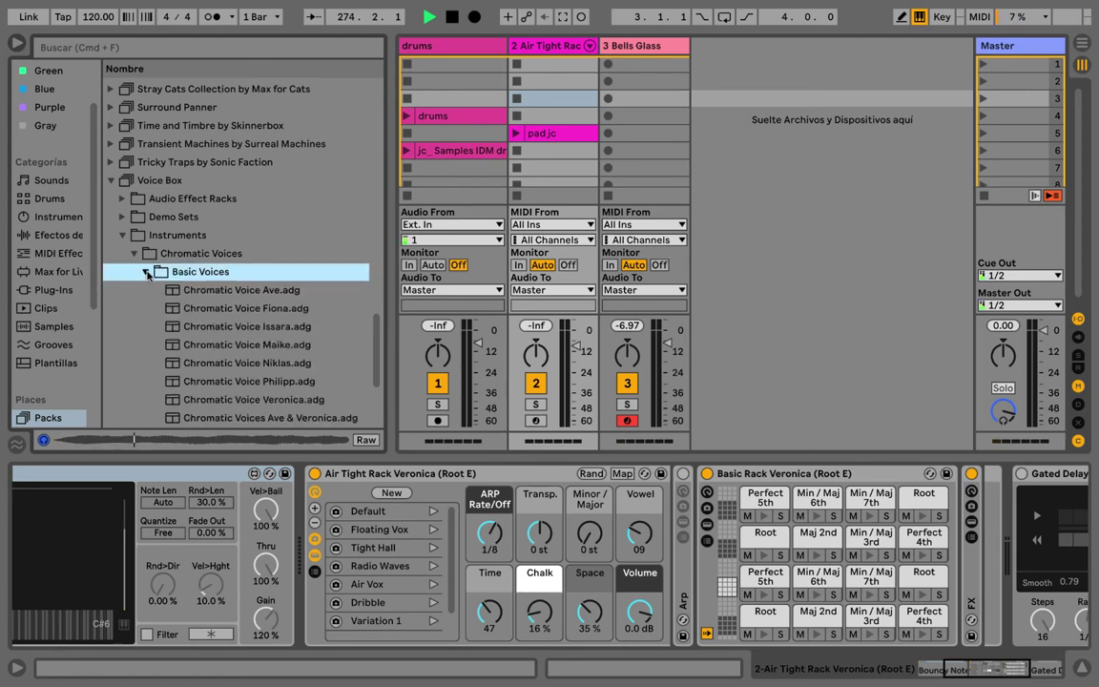
pyautogui.click(244, 327)
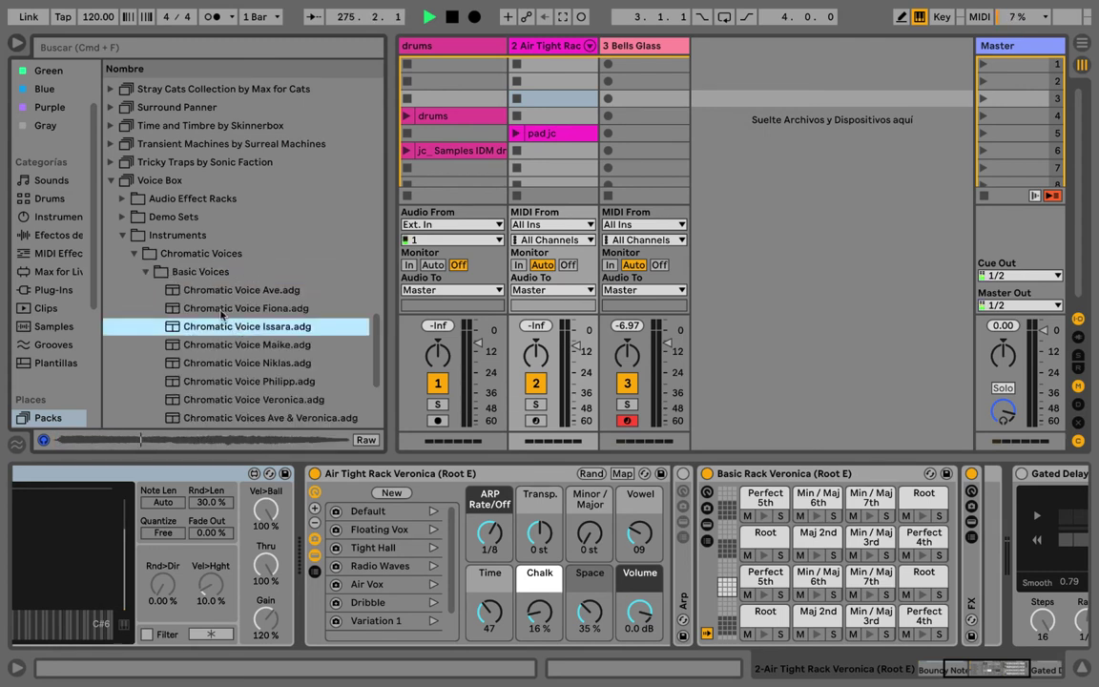
pyautogui.click(229, 399)
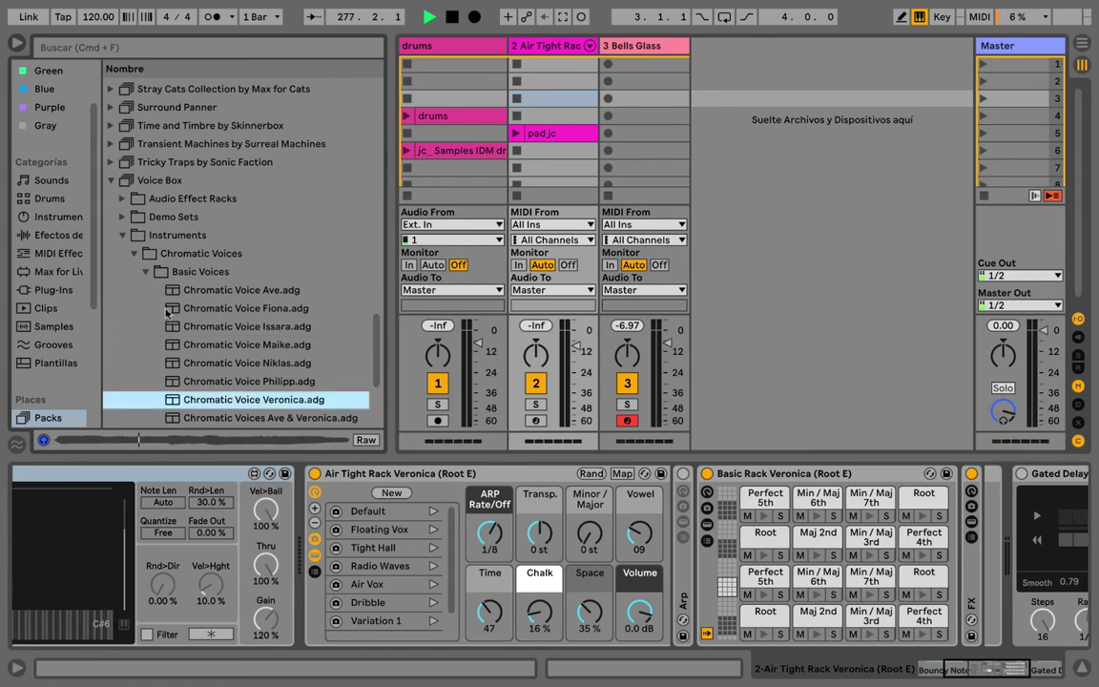
# - Preview the Baritone Chromatic Corpse preset in the Transformed Voices folder
pyautogui.click(147, 273)
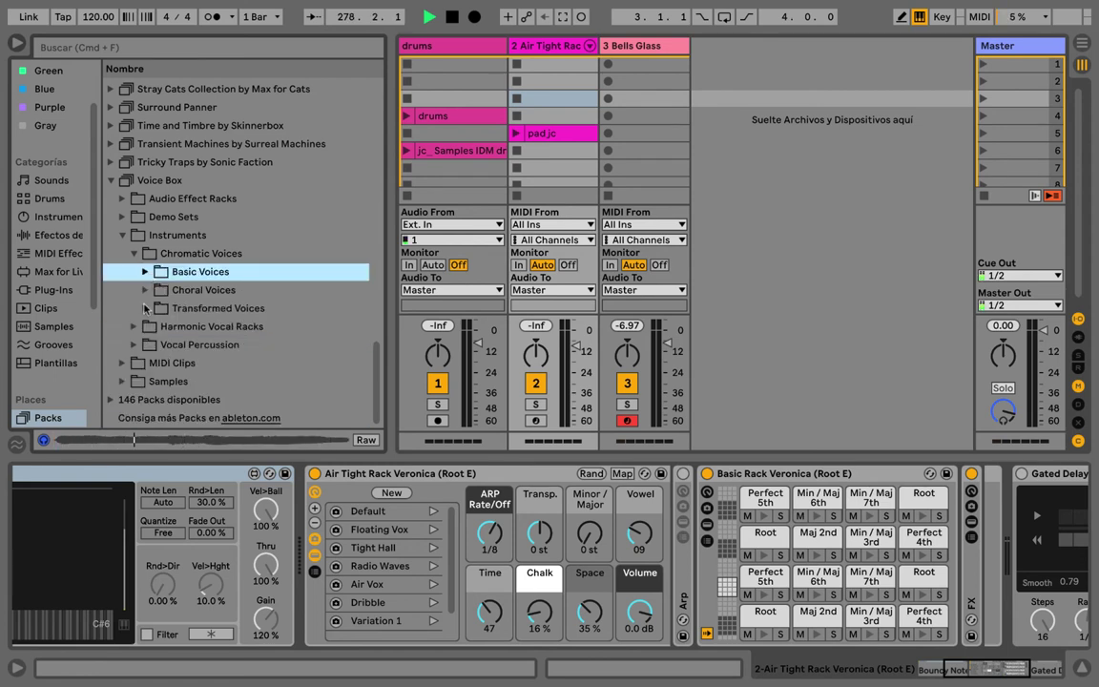
pyautogui.click(145, 309)
pyautogui.click(260, 350)
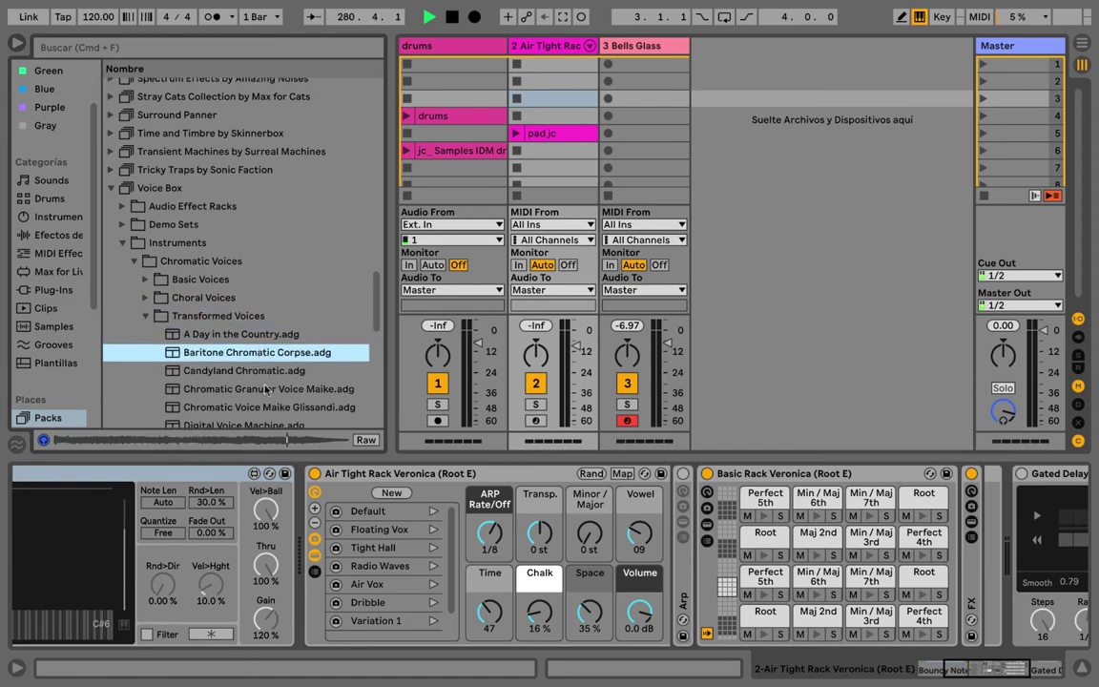
# - Preview the Combined Rack Fiona & Maike (Root D) preset in the Basic Vocal Racks folder of Harmonic Vocal Racks
pyautogui.click(145, 315)
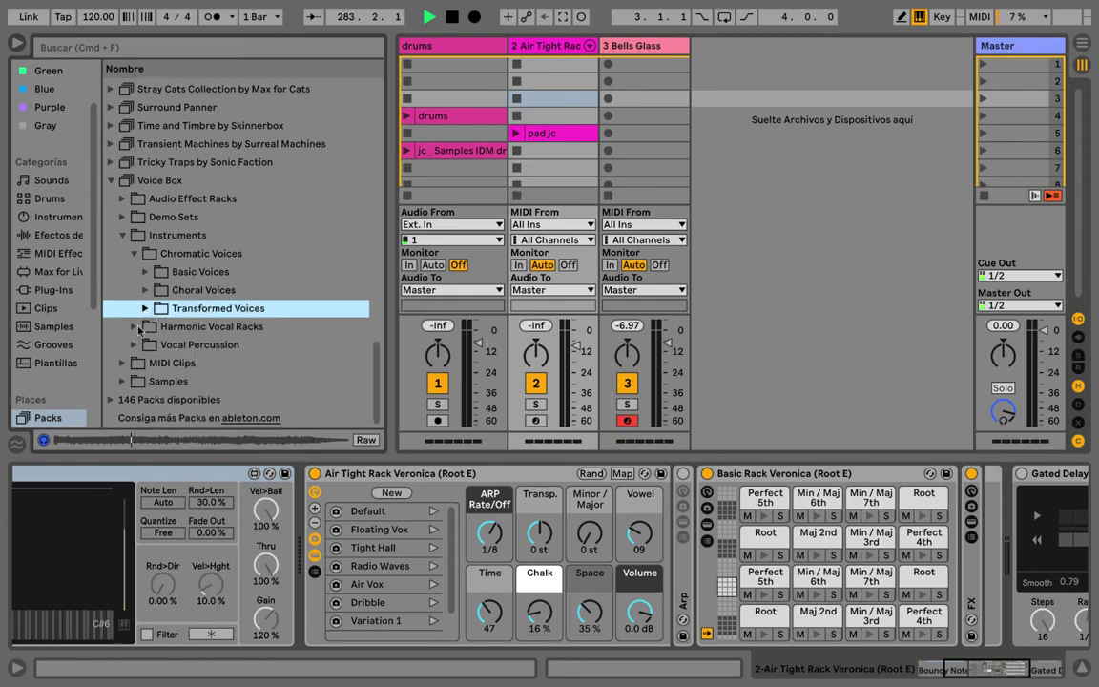
pyautogui.click(139, 328)
pyautogui.click(240, 346)
pyautogui.click(271, 384)
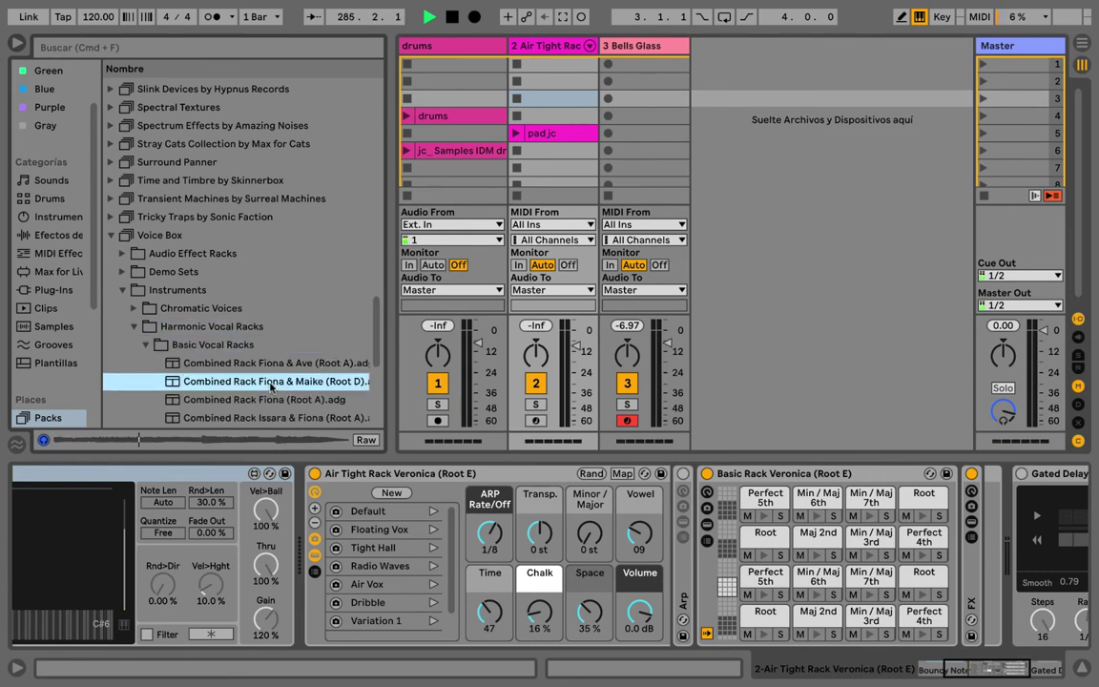
# - Collapse Harmonic Vocal Racks and preview the Basic Beat Box Kit in the Vocal Percussion folder
pyautogui.click(134, 326)
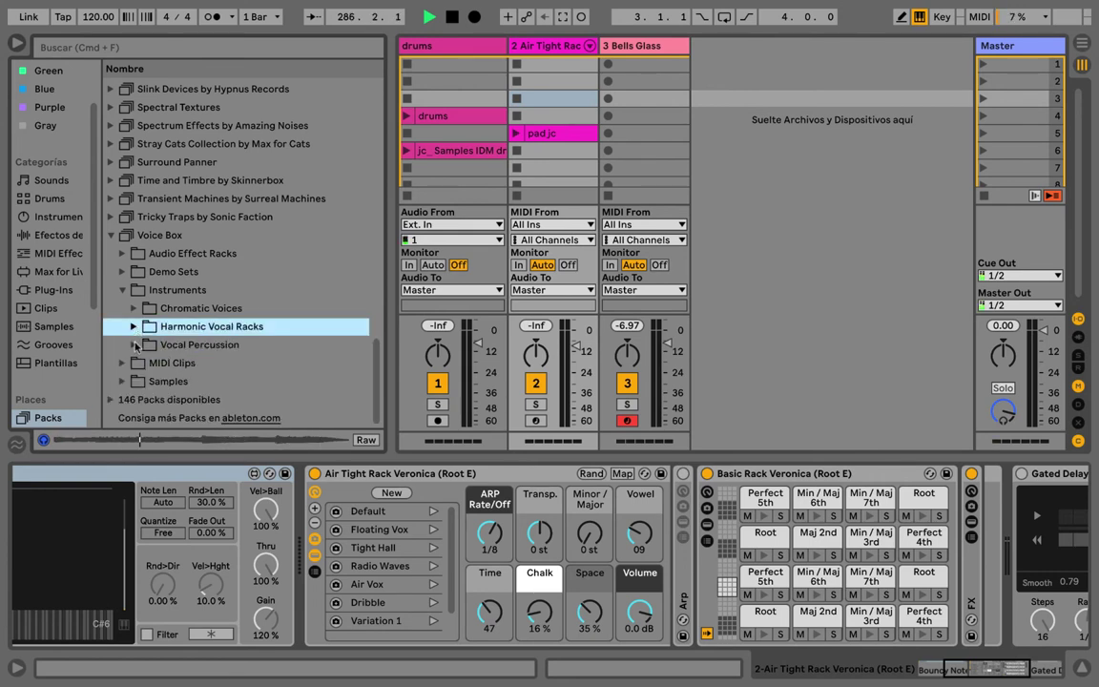
pyautogui.click(135, 344)
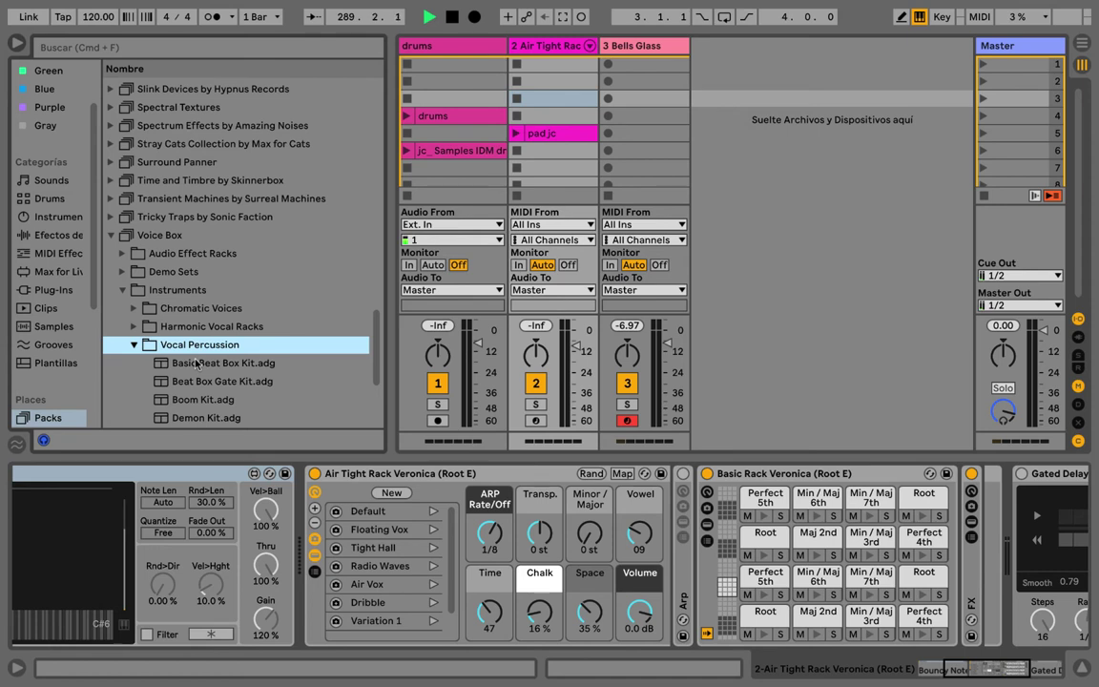
pyautogui.click(196, 363)
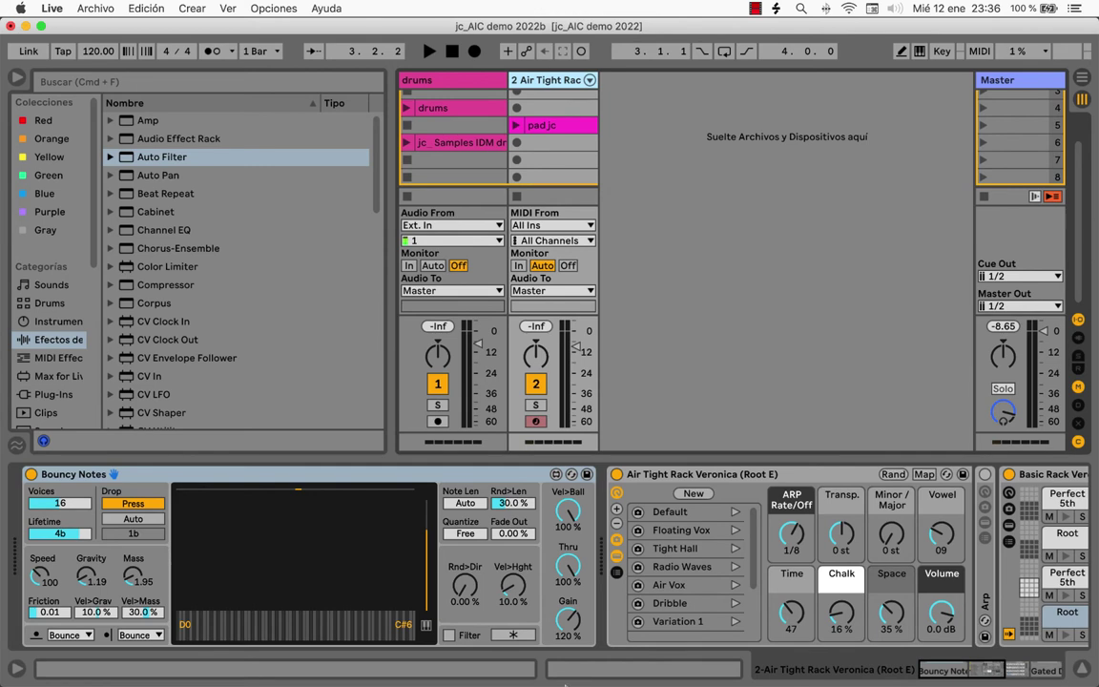
# - Lower the drums track volume to about -11.3 dB and launch the jc_ Samples IDM drums and pad jc clips
pyautogui.moveTo(477, 344); pyautogui.dragTo(477, 352)
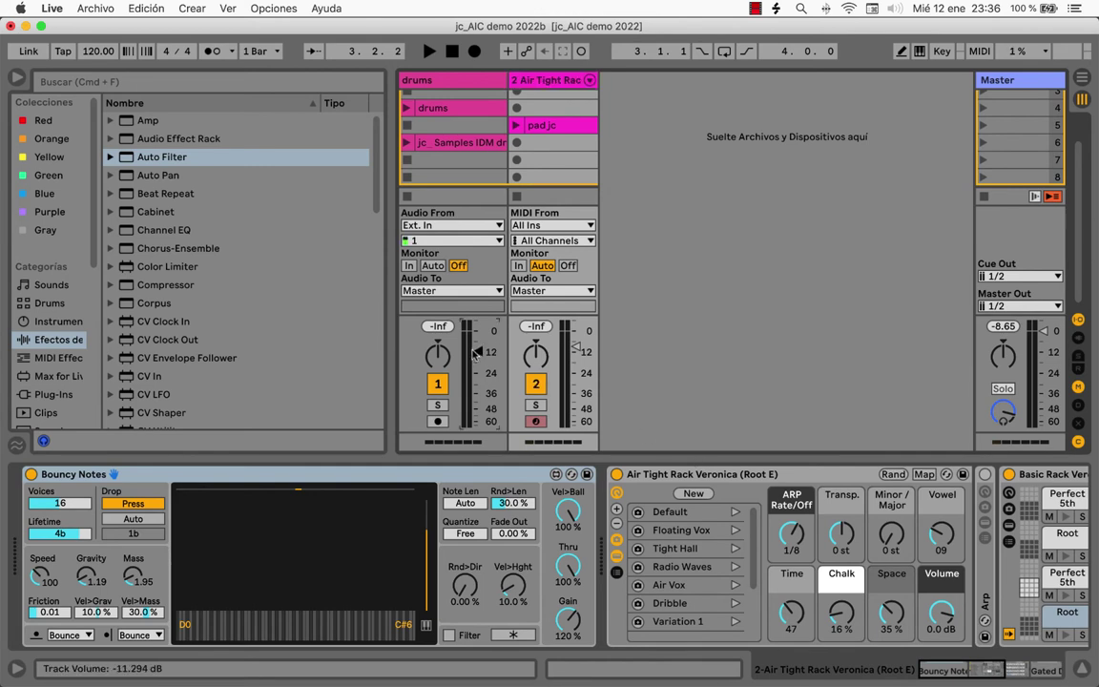
pyautogui.click(407, 142)
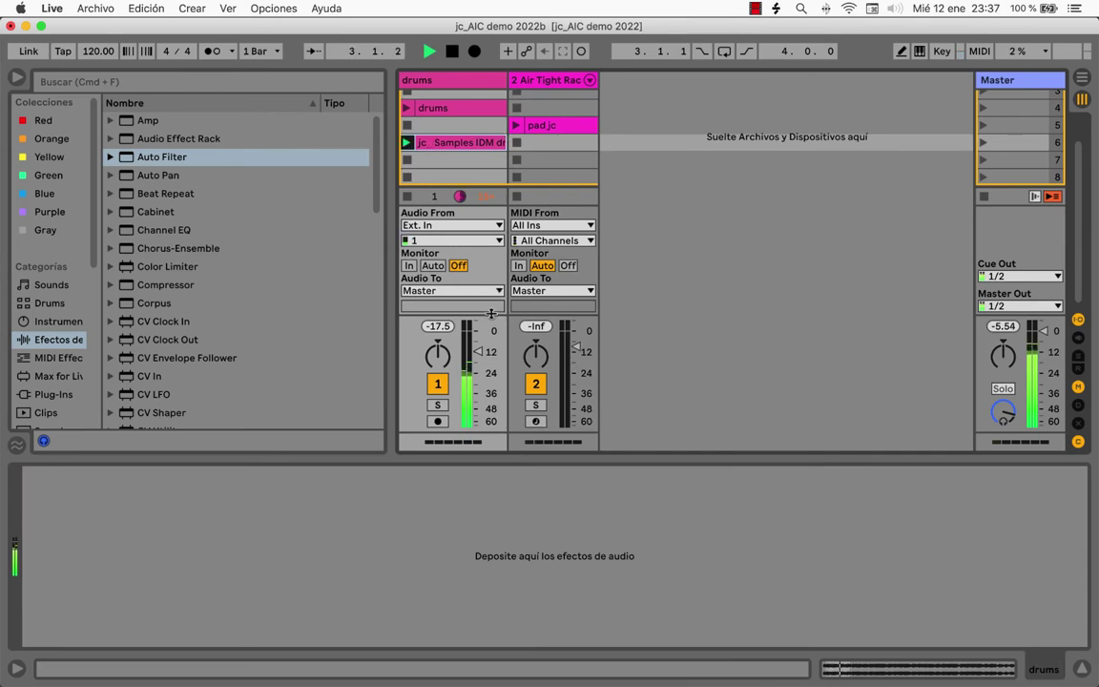
pyautogui.click(515, 125)
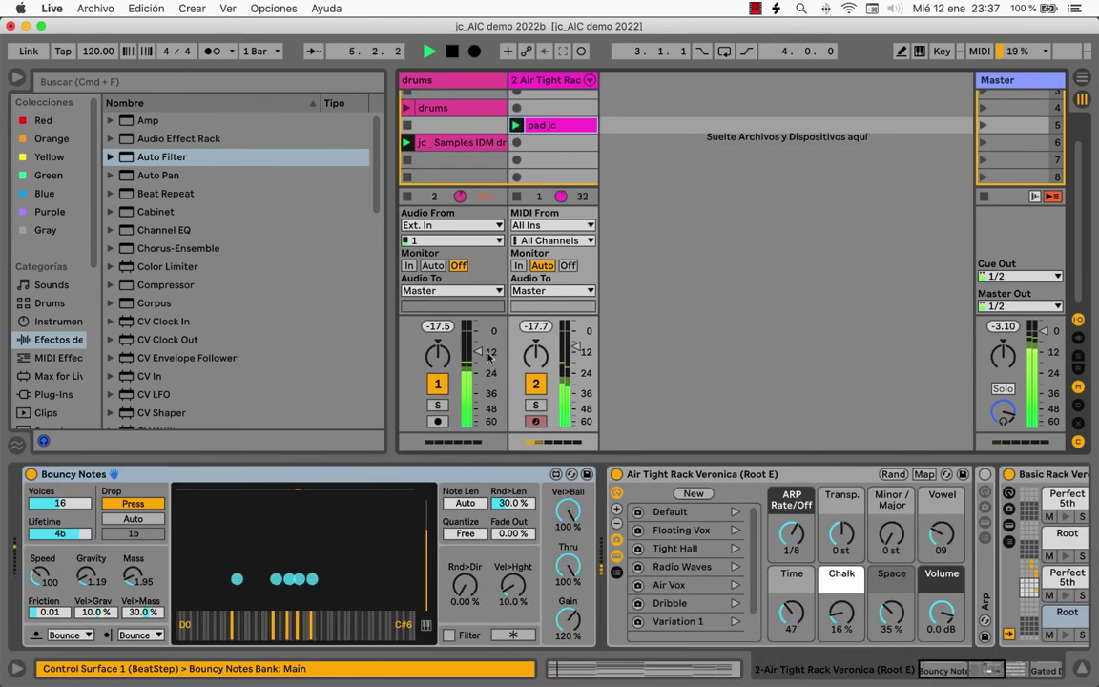
# - Set Voices to 8 and Friction to 0.04 in the Air Tight Rack track's Bouncy Notes
pyautogui.moveTo(60, 506); pyautogui.dragTo(60, 532)
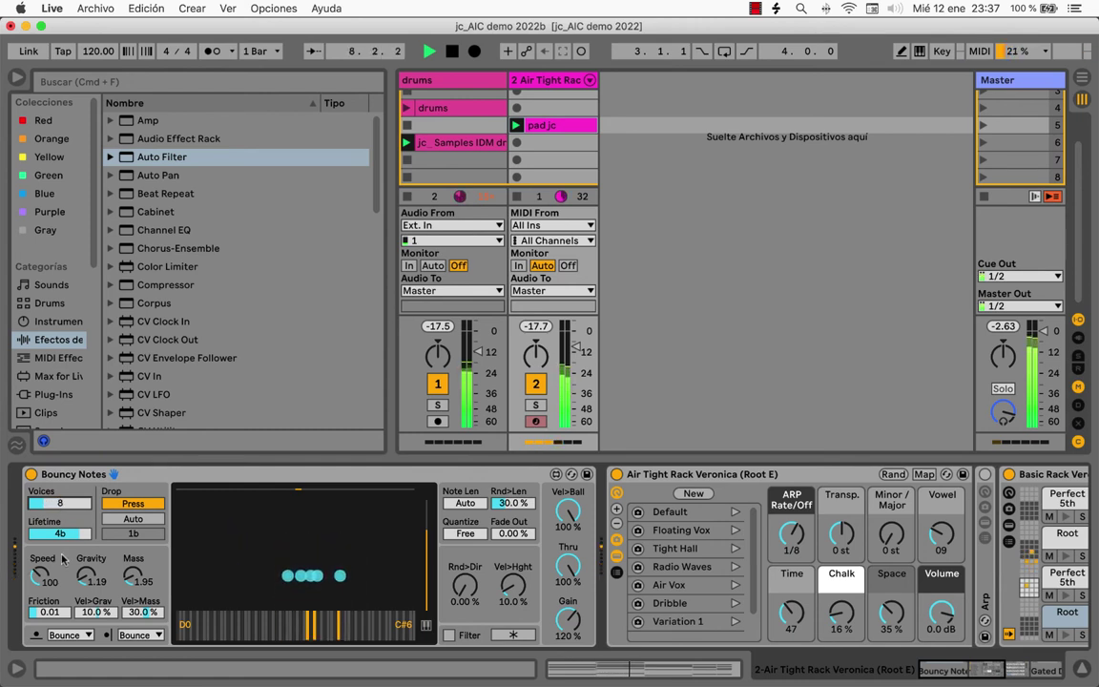
pyautogui.moveTo(53, 613); pyautogui.dragTo(49, 555)
pyautogui.click(80, 475)
pyautogui.moveTo(54, 612); pyautogui.dragTo(54, 673)
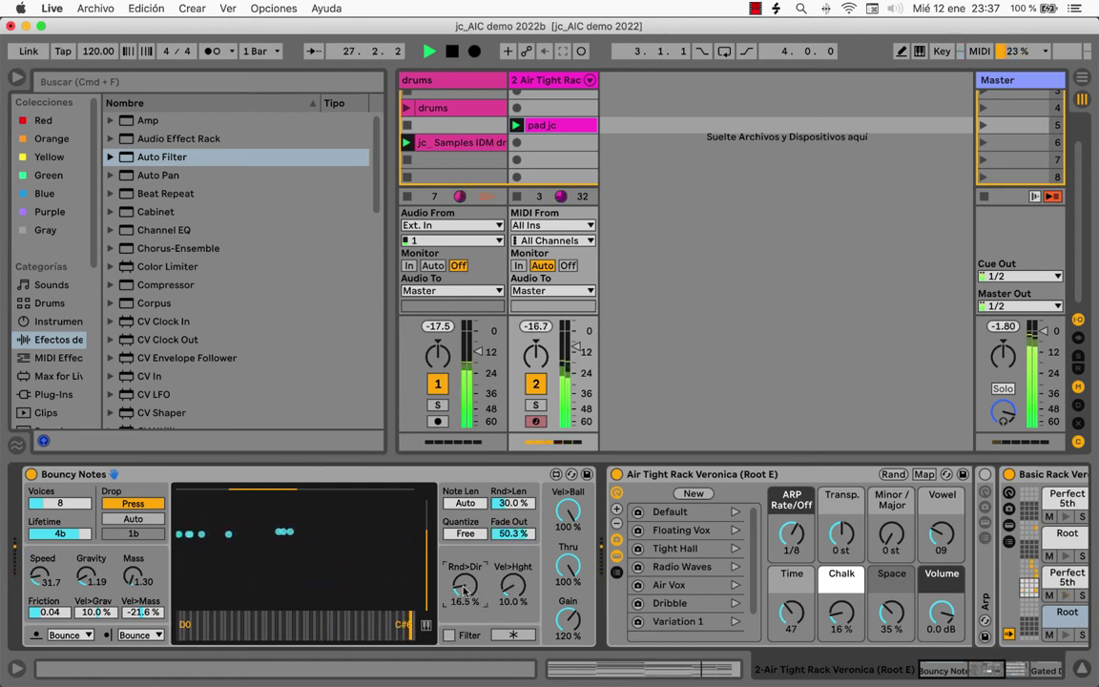
# - Raise Rnd>Dir to 26.8 % while the drums and pad clips play
pyautogui.moveTo(464, 590); pyautogui.dragTo(464, 577)
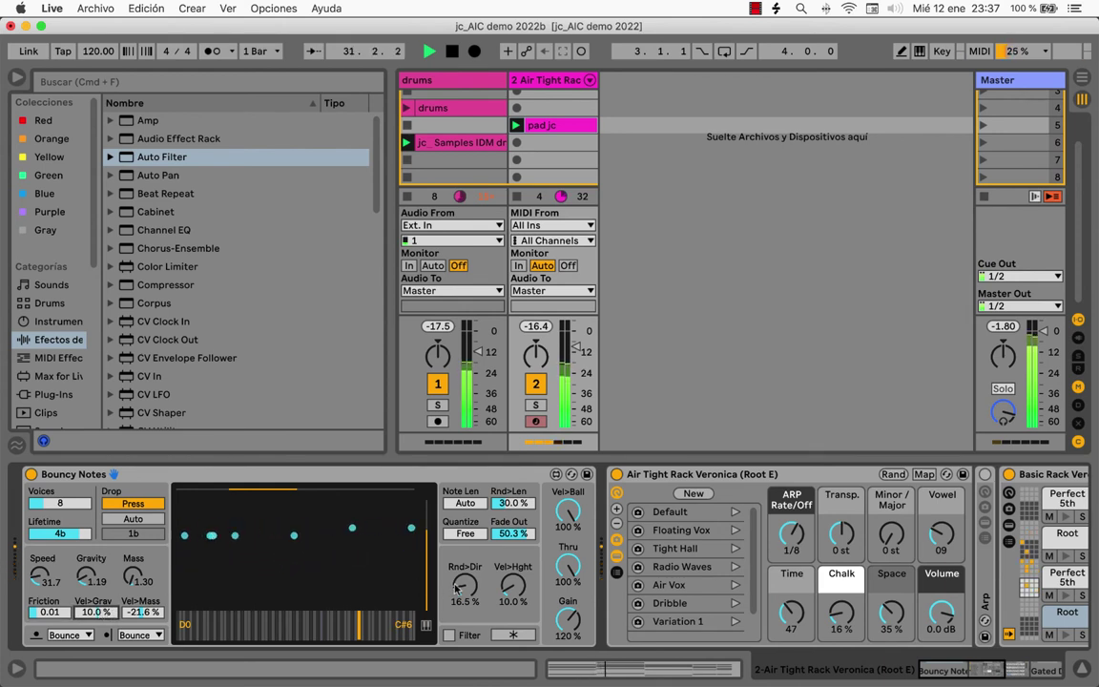
pyautogui.moveTo(456, 588); pyautogui.dragTo(456, 575)
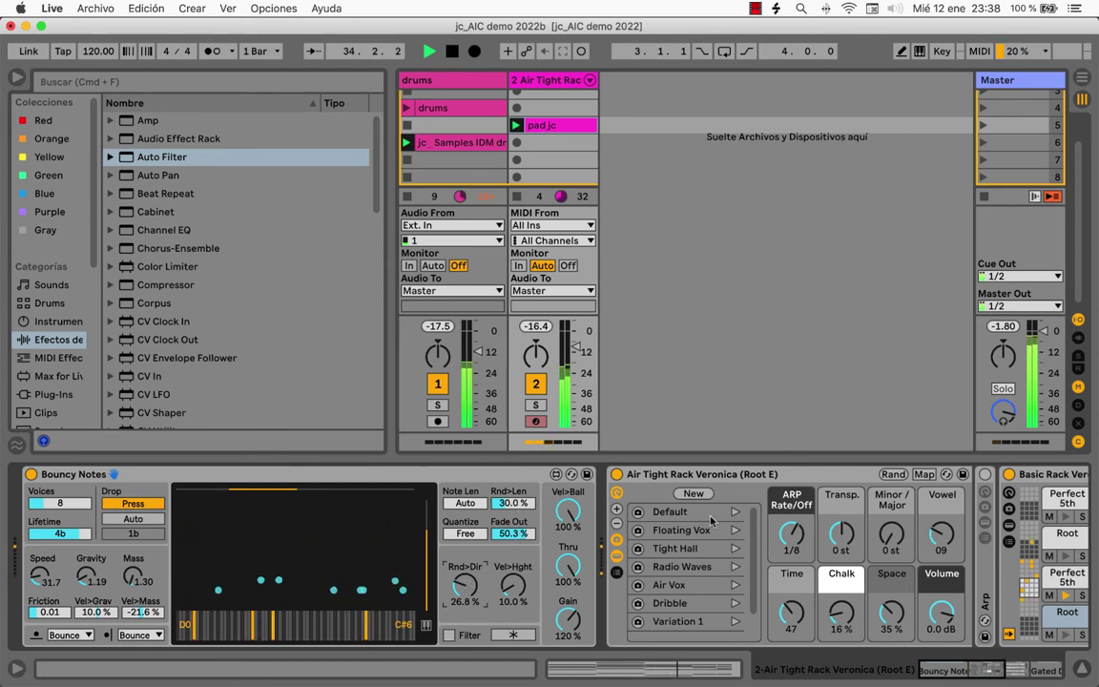
# - Recall the Air Tight Rack's Floating Vox variation and set the Bouncy Notes scale's Tonic to E
pyautogui.click(735, 531)
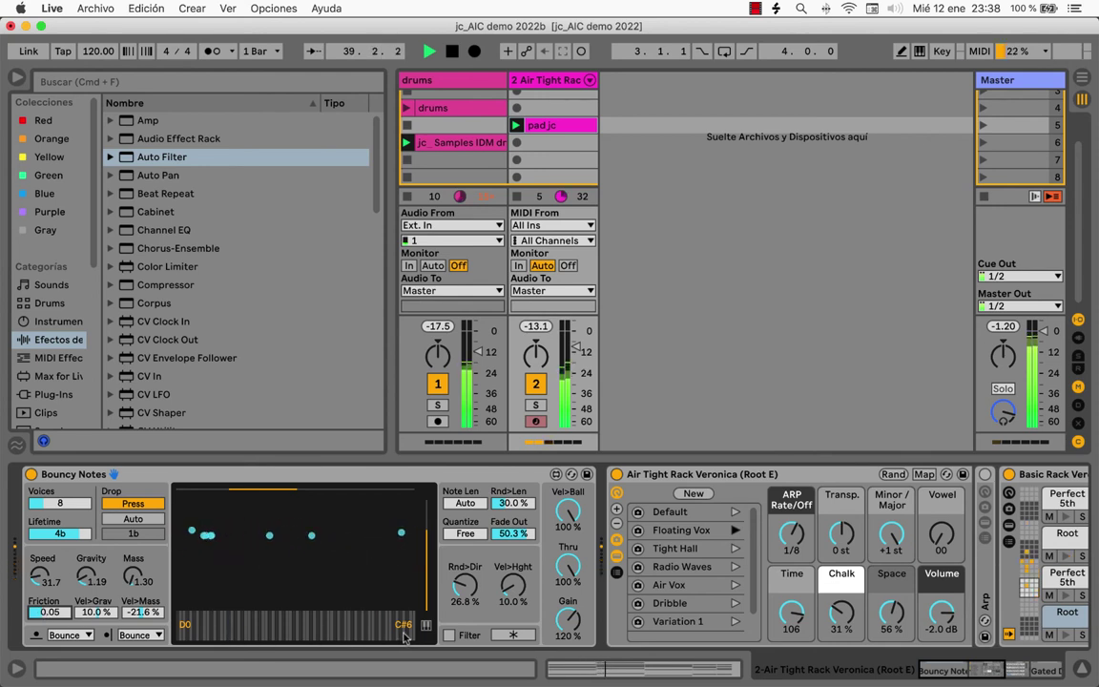
pyautogui.moveTo(403, 637)
pyautogui.click(253, 634)
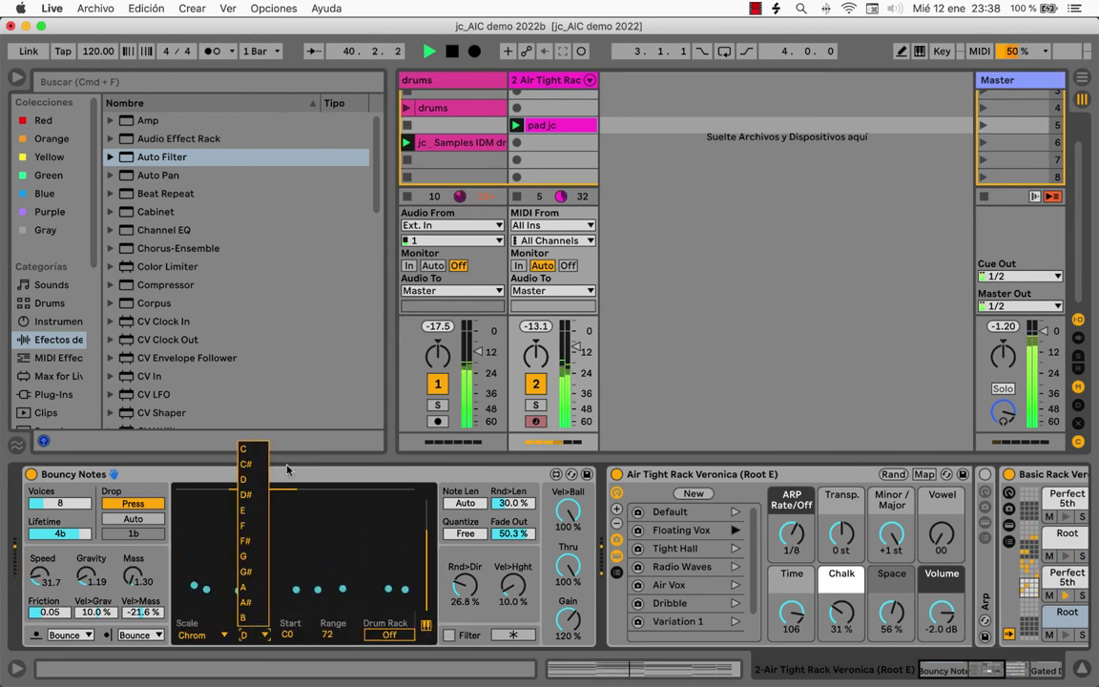
pyautogui.click(246, 509)
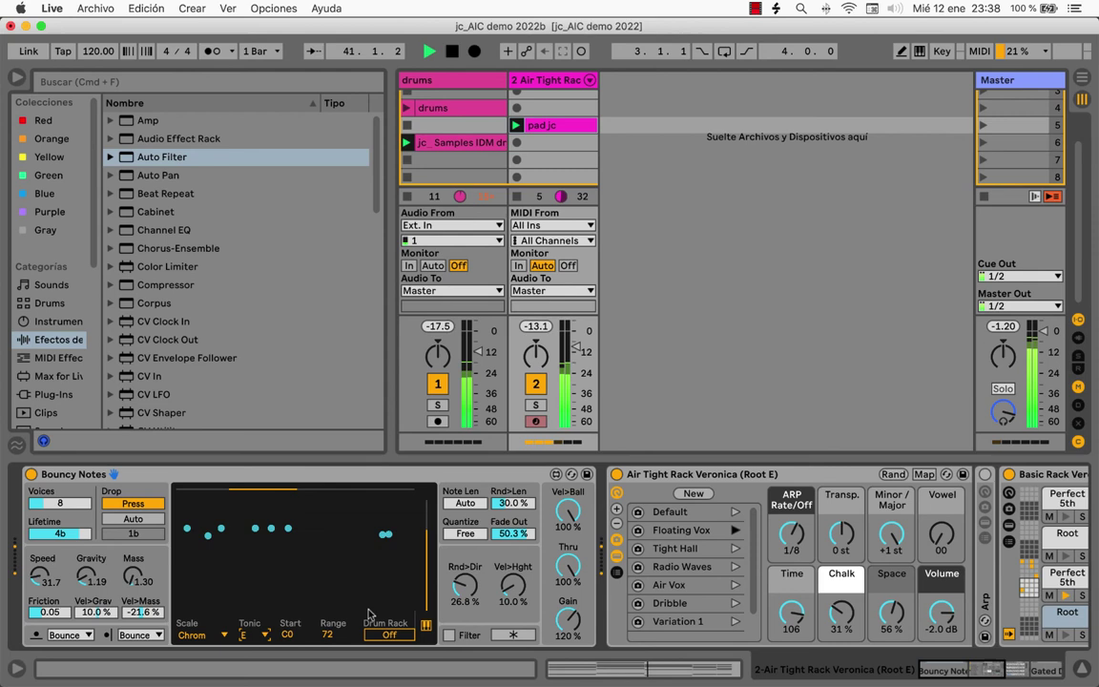
pyautogui.click(426, 624)
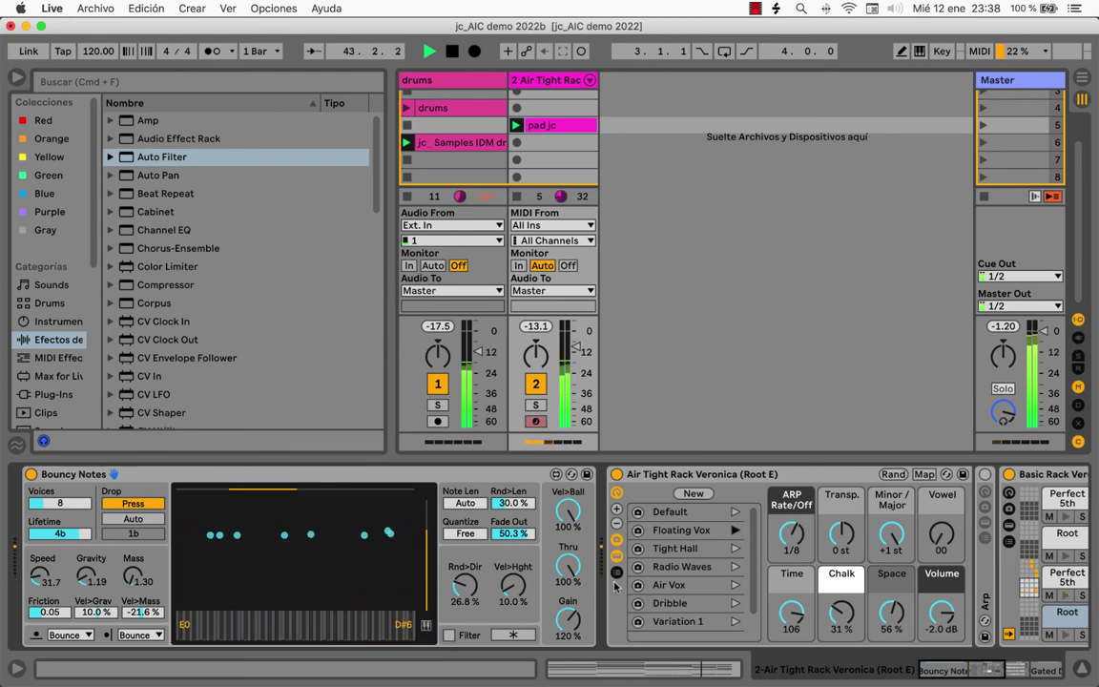
# - Raise Bouncy Notes' Vel>Hght to 26.5 % and Gravity to 26.92
pyautogui.moveTo(512, 584); pyautogui.dragTo(512, 570)
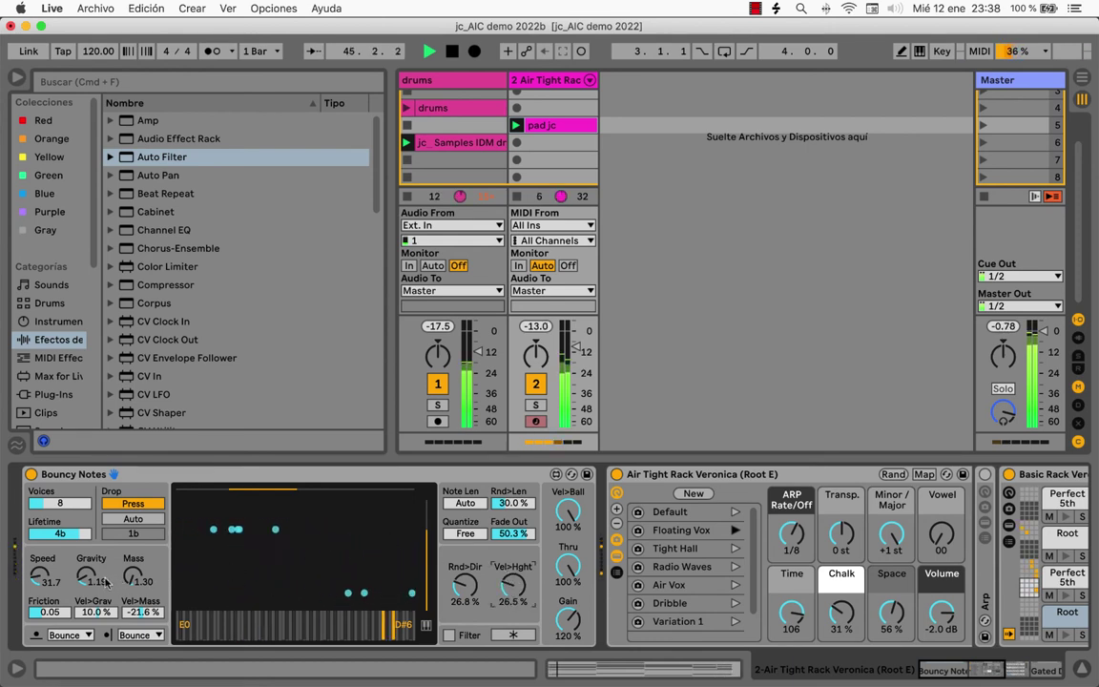
pyautogui.moveTo(87, 578); pyautogui.dragTo(88, 544)
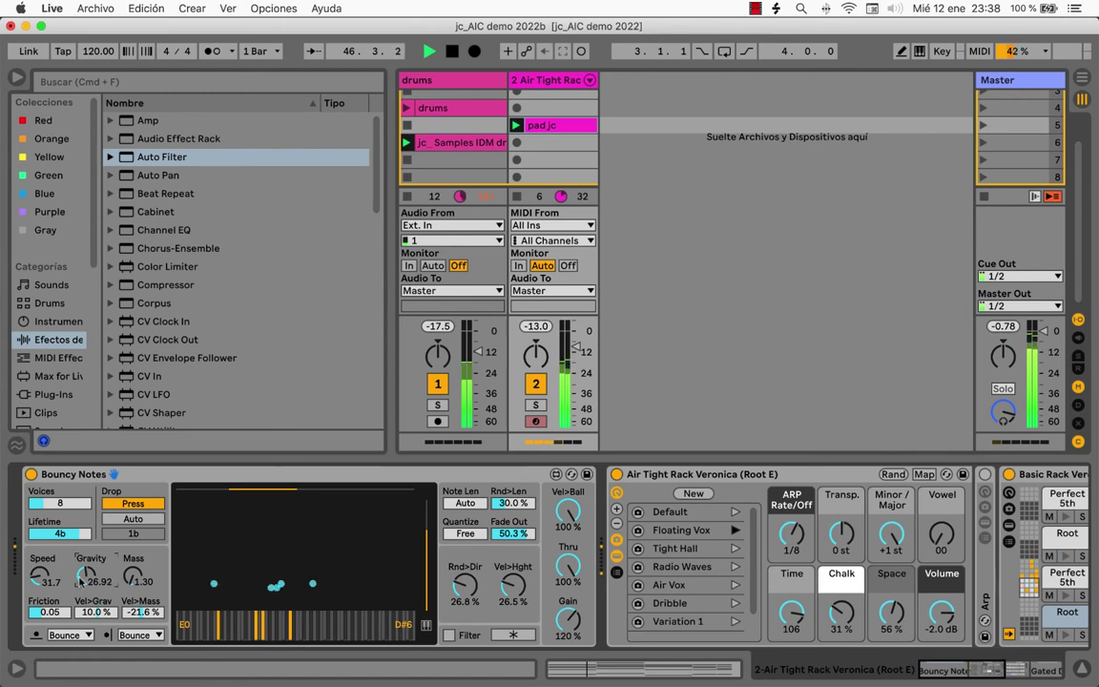
# - Try Bouncy Notes' Filter option together with the * option, and switch both off again
pyautogui.click(450, 635)
pyautogui.click(512, 636)
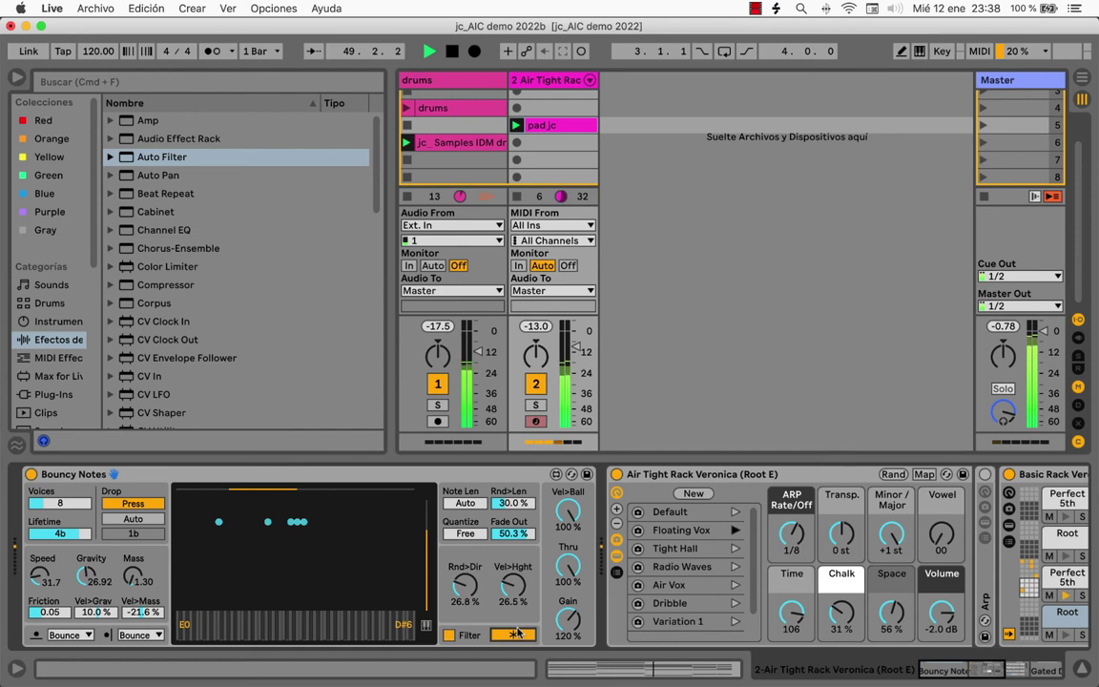
pyautogui.click(517, 633)
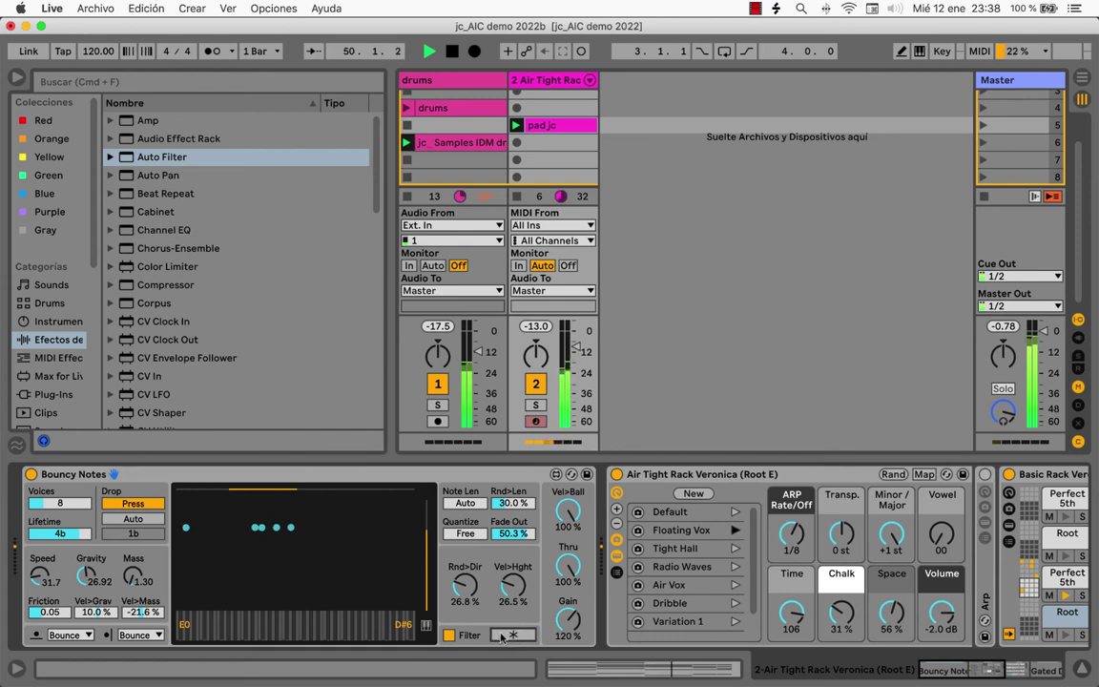
pyautogui.click(449, 636)
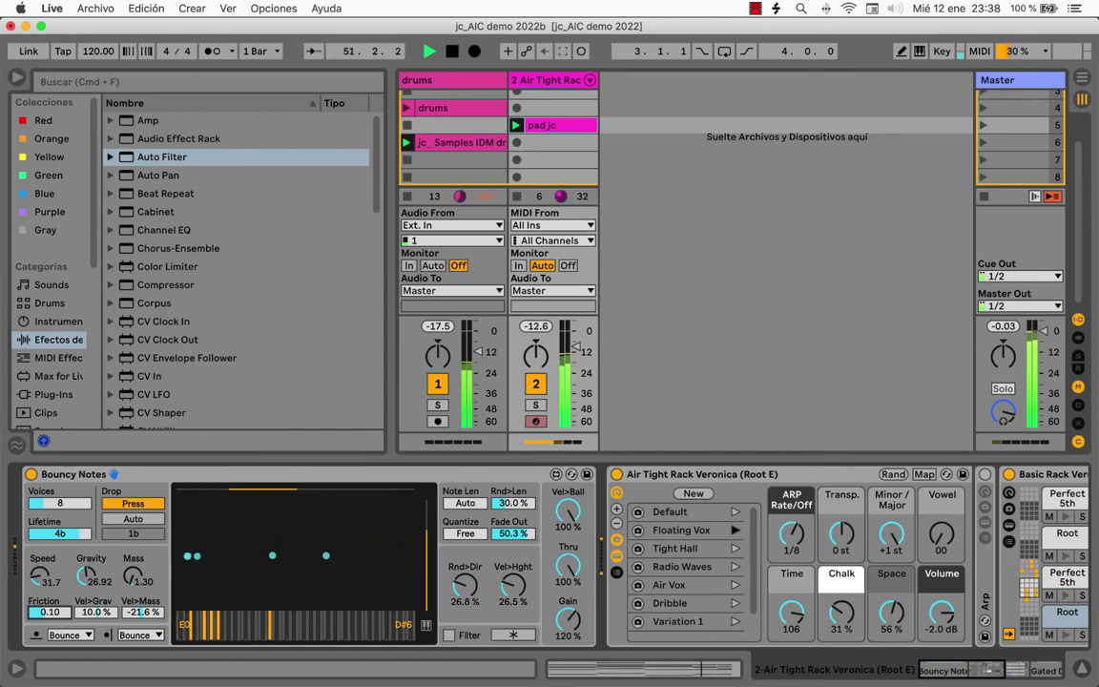
# - Set Friction to 0.17, Speed to about 174, Gravity to 15.35 and Vel>Grav to 80.9 % in Bouncy Notes
pyautogui.moveTo(50, 613); pyautogui.dragTo(90, 617)
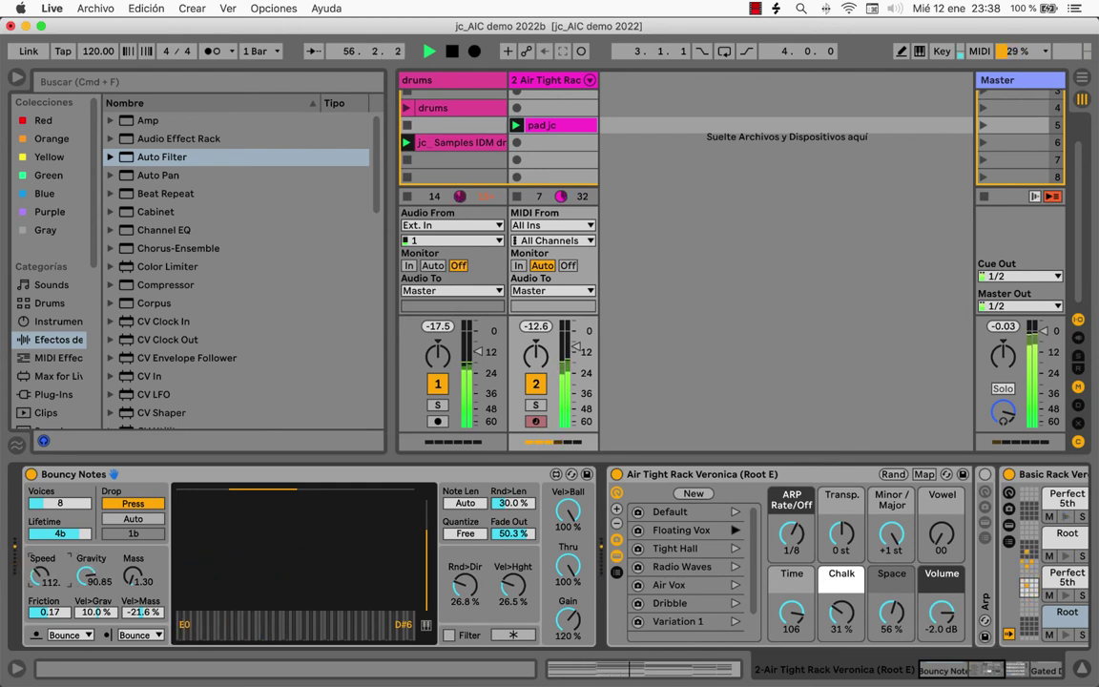
pyautogui.moveTo(90, 604); pyautogui.dragTo(90, 639)
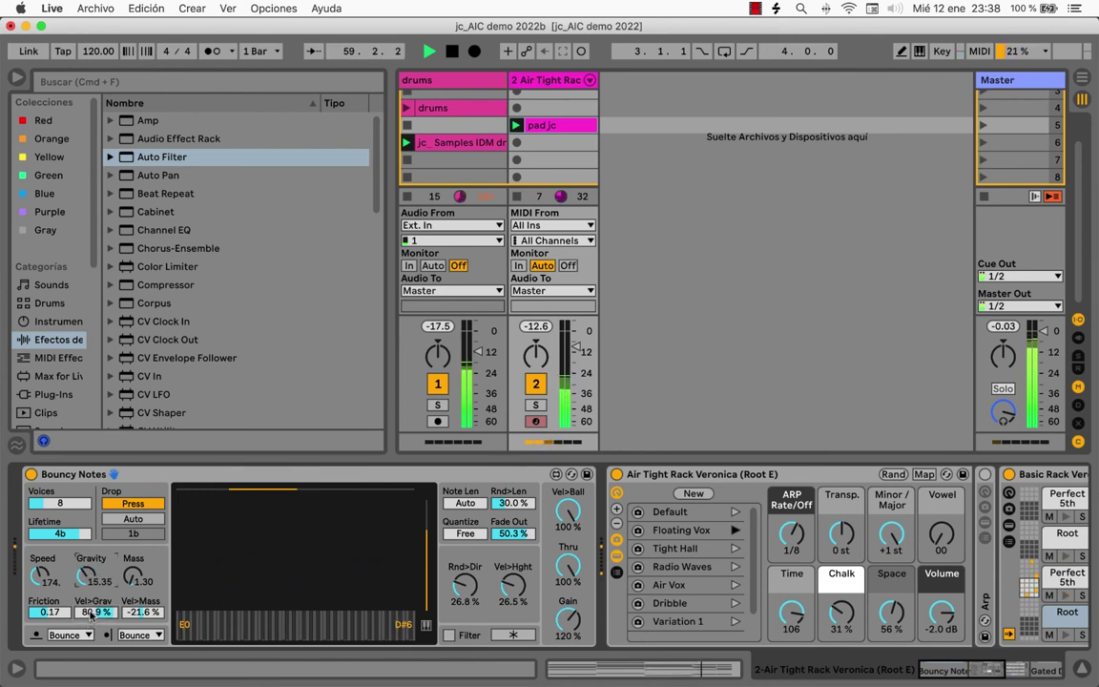
# - Try the Delete wall mode, settle on Random, and set Vel>Grav to 5.28 % and Vel>Mass to 30.0 %
pyautogui.click(141, 635)
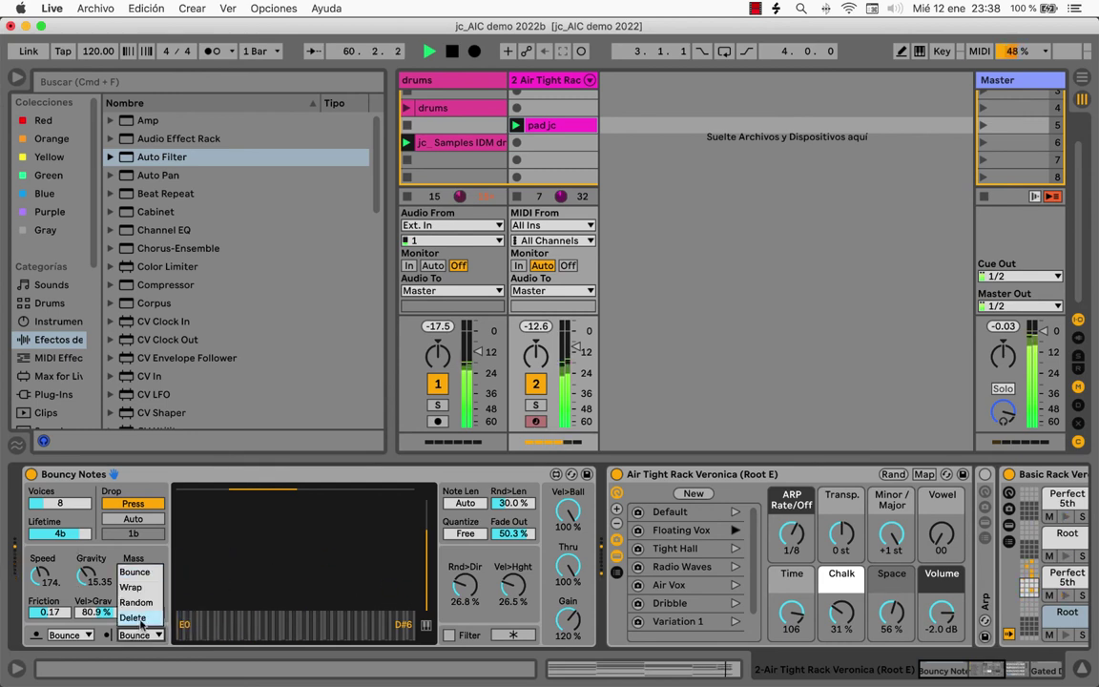
pyautogui.click(115, 620)
pyautogui.moveTo(95, 612); pyautogui.dragTo(96, 641)
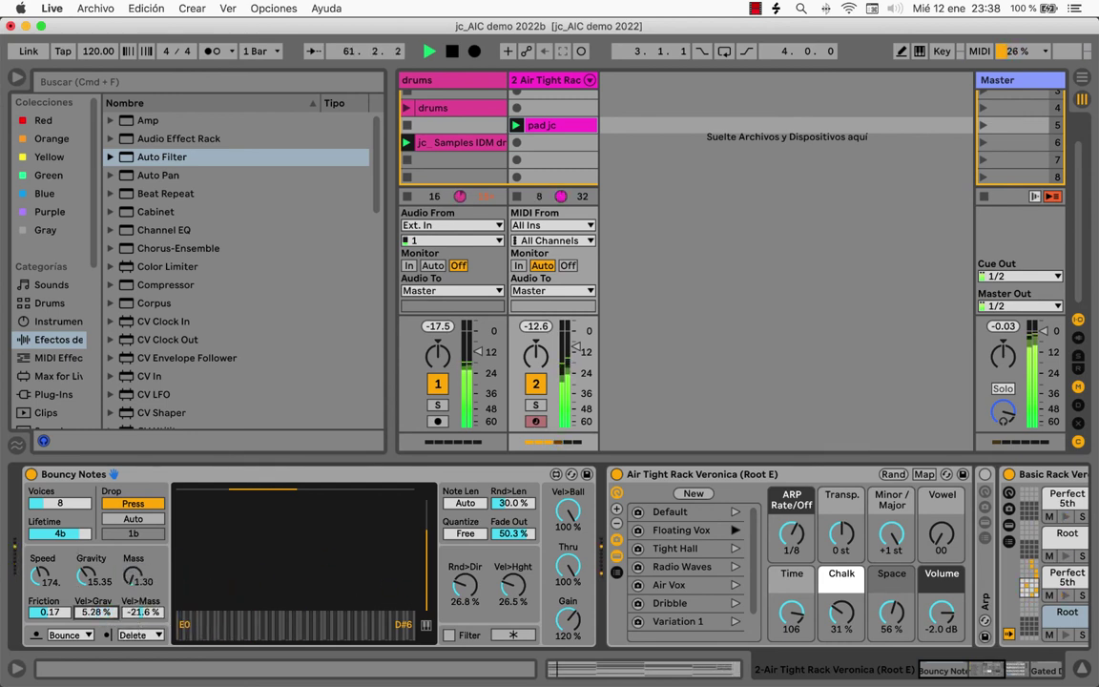
pyautogui.click(148, 635)
pyautogui.click(144, 611)
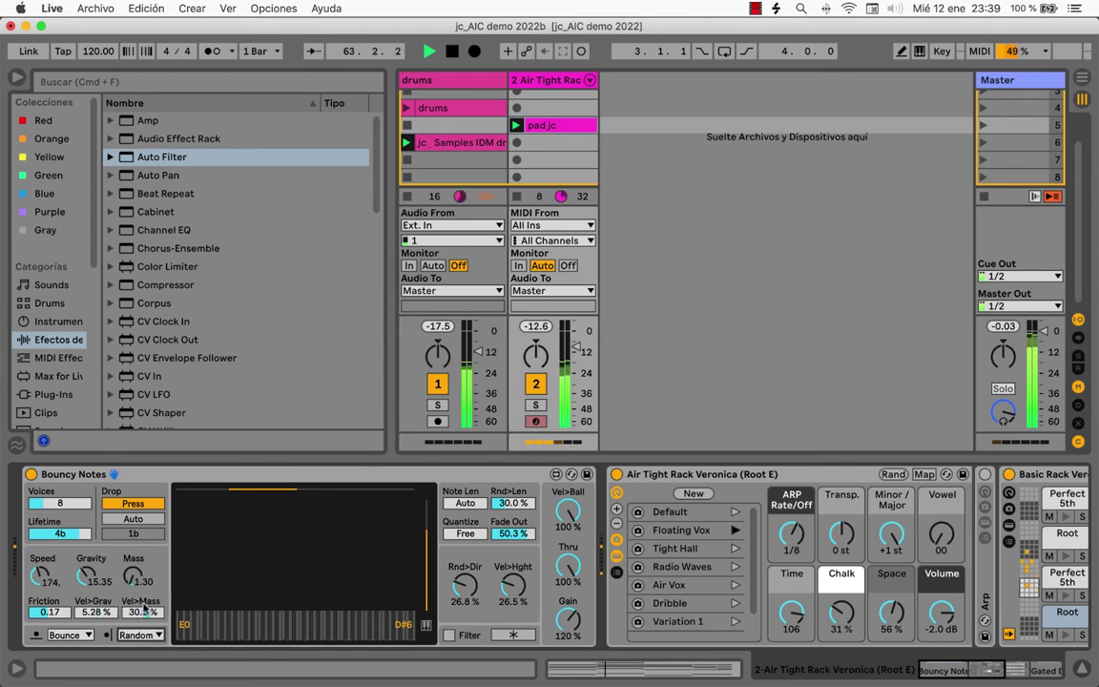
# - Switch the floor mode to Wrap and set Friction to 0.43, Gravity to 3.88 and Vel>Grav to 10.0 %
pyautogui.click(88, 635)
pyautogui.click(73, 607)
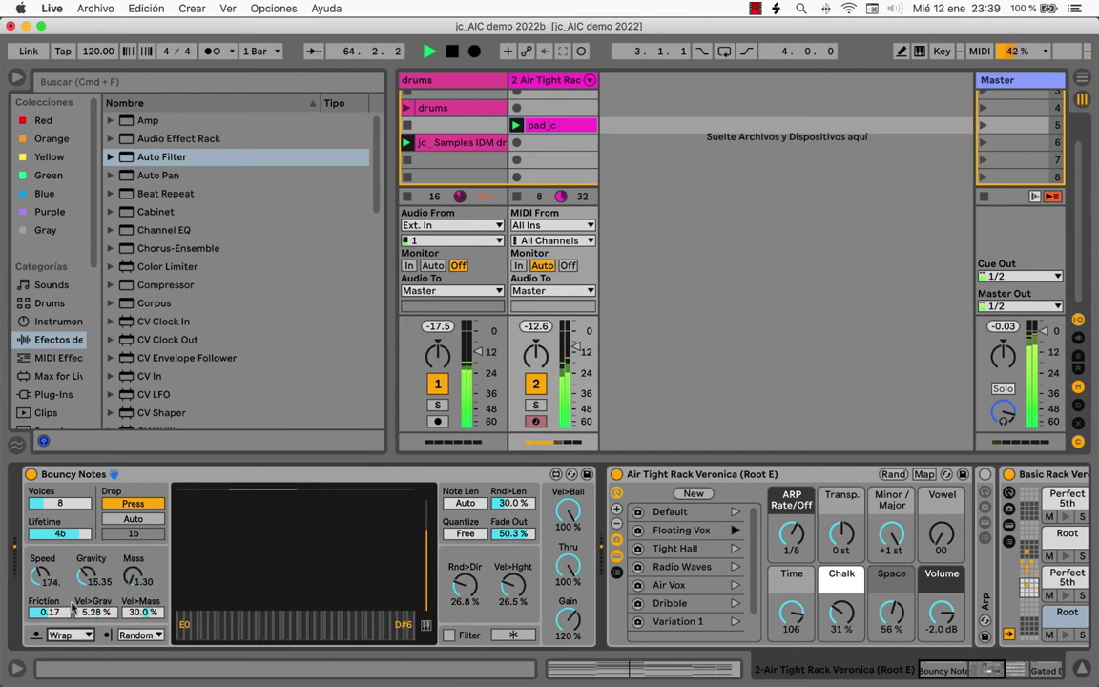
pyautogui.moveTo(50, 612); pyautogui.dragTo(50, 586)
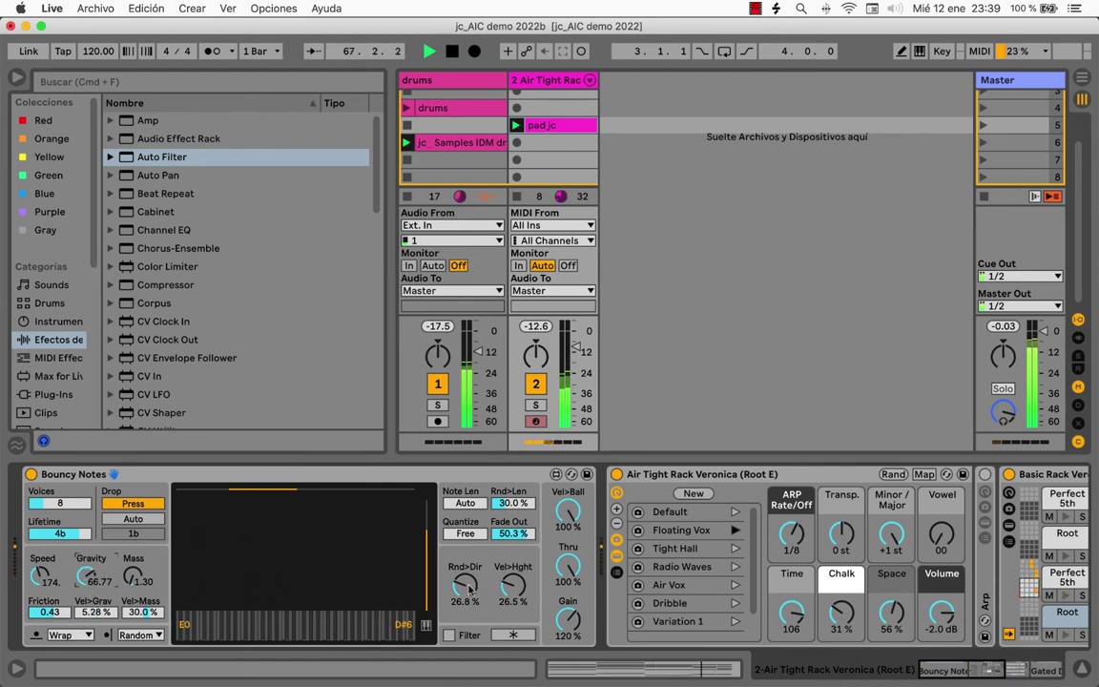
pyautogui.moveTo(78, 576); pyautogui.dragTo(88, 602)
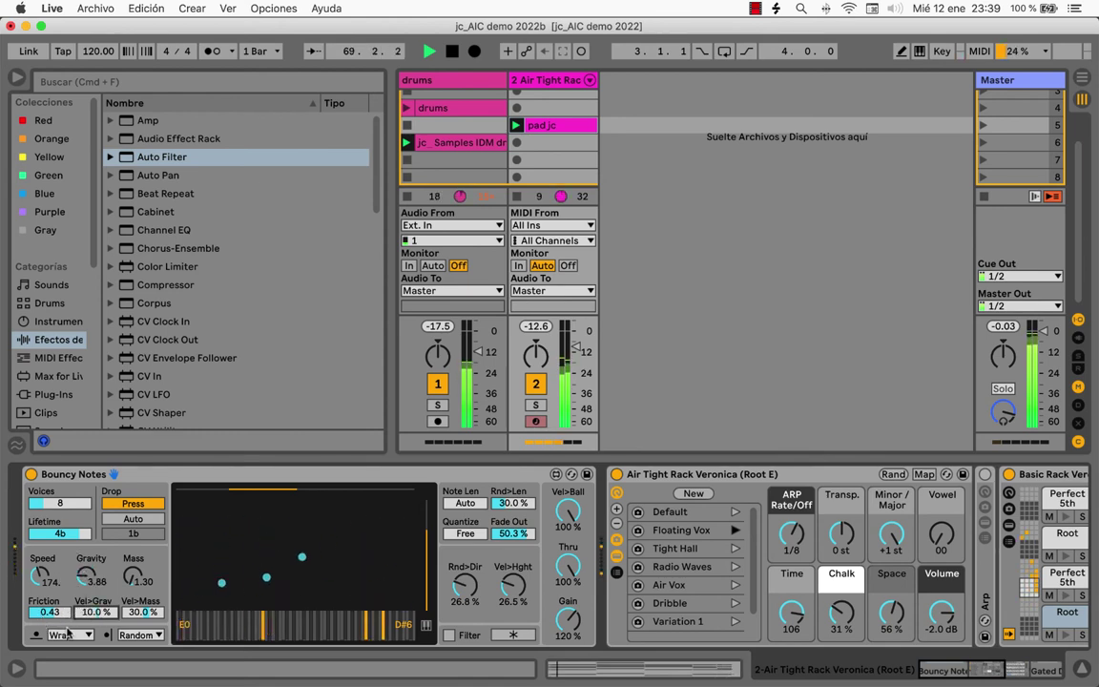
# - Return the floor mode to Bounce and shift the ball drop range towards the higher notes, making it wider
pyautogui.click(71, 635)
pyautogui.click(79, 588)
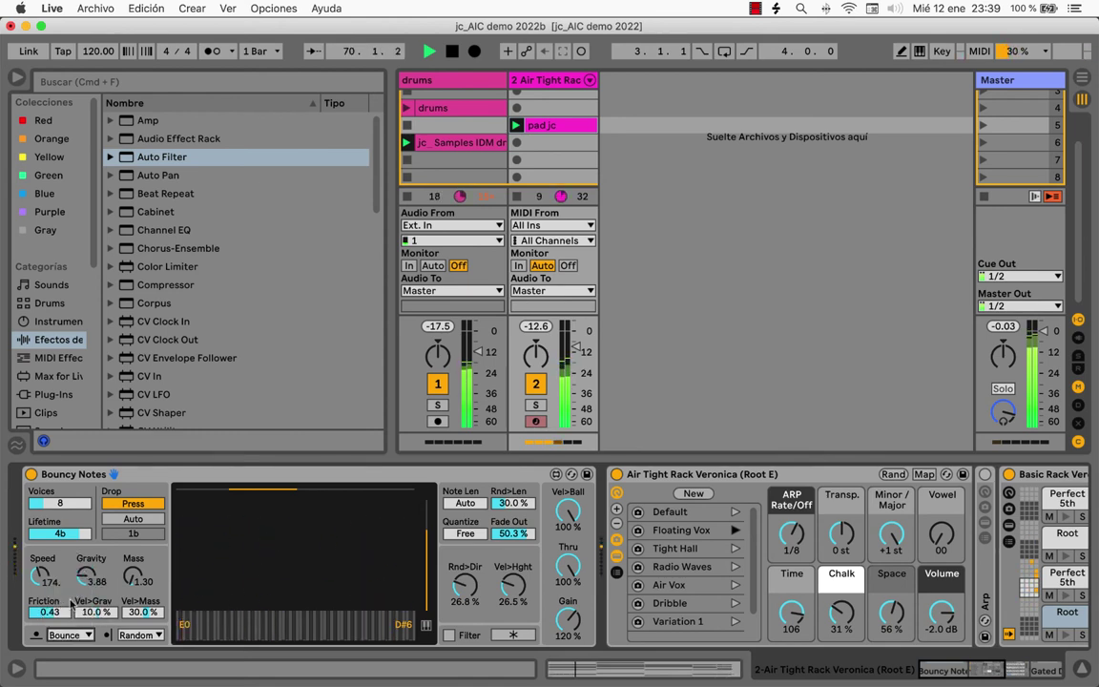
pyautogui.click(126, 635)
pyautogui.moveTo(296, 490); pyautogui.dragTo(395, 491)
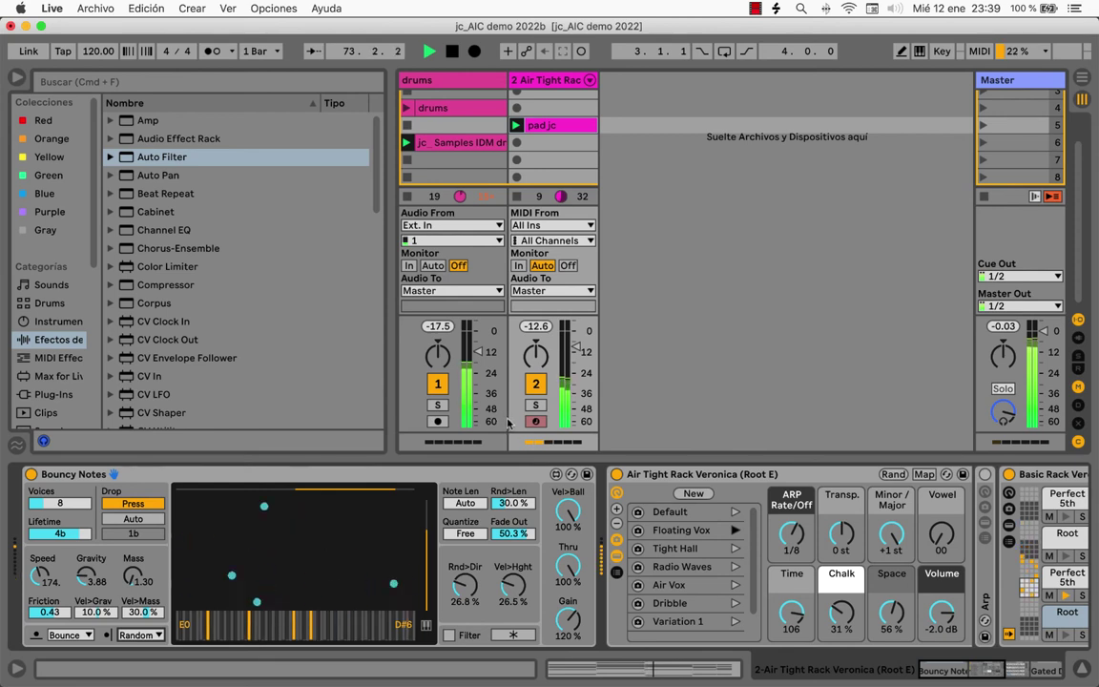
# - Recall the Tight Hall variation in Air Tight Rack Veronica and stop playback
pyautogui.click(733, 548)
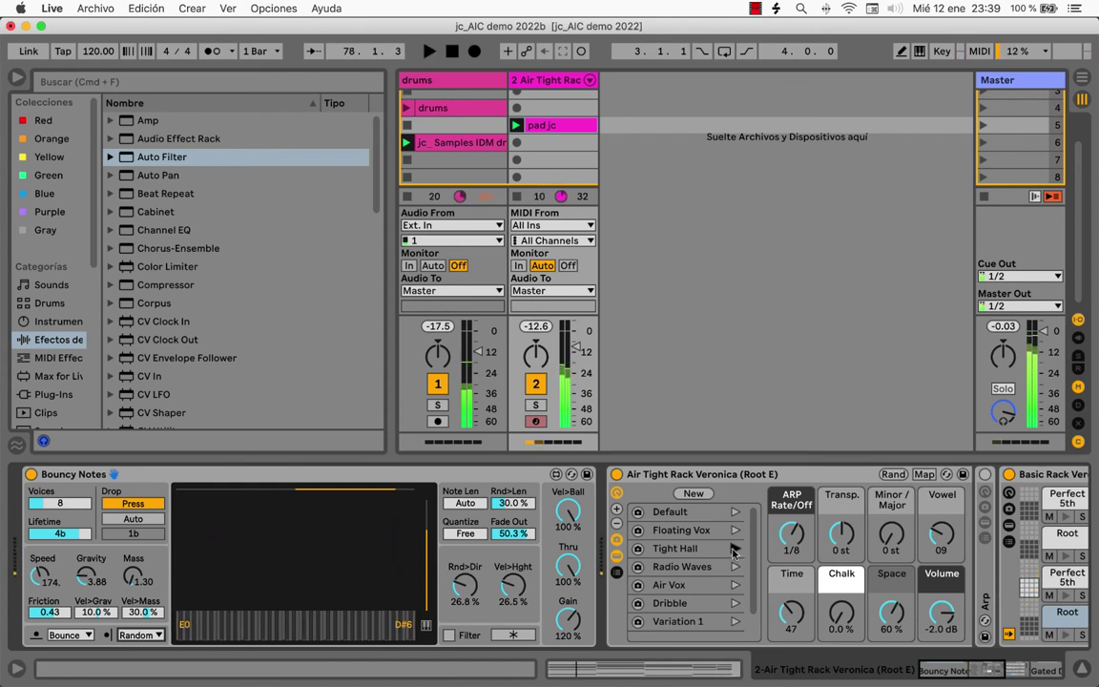
pyautogui.hscroll(1, 666, 552)
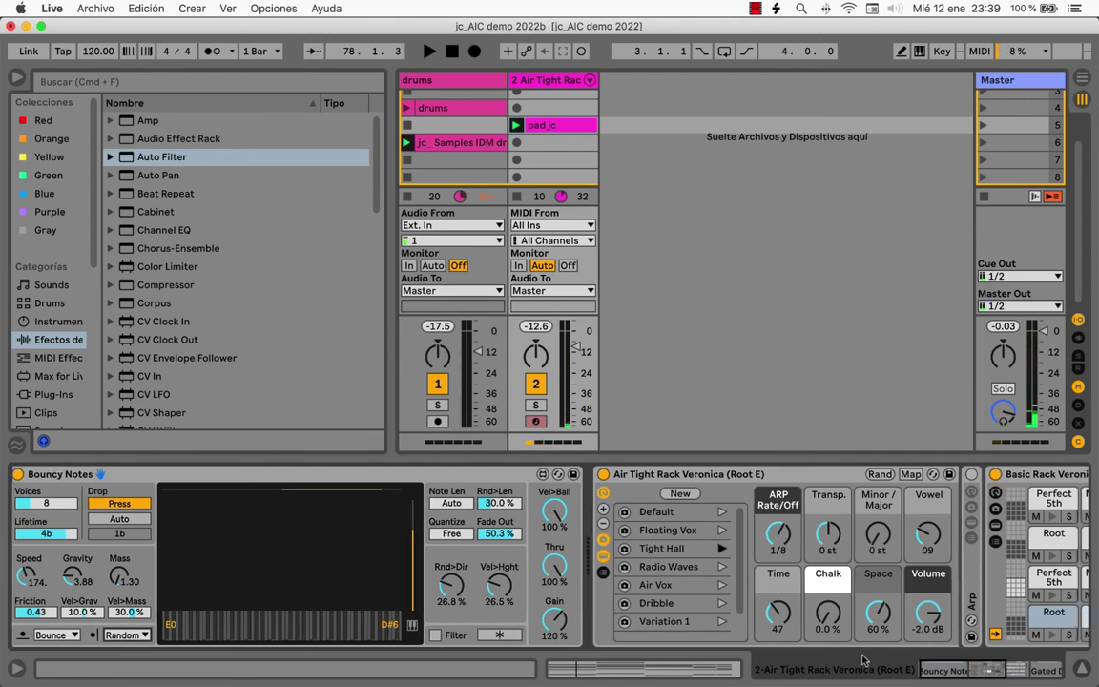
pyautogui.moveTo(947, 667); pyautogui.dragTo(1001, 668)
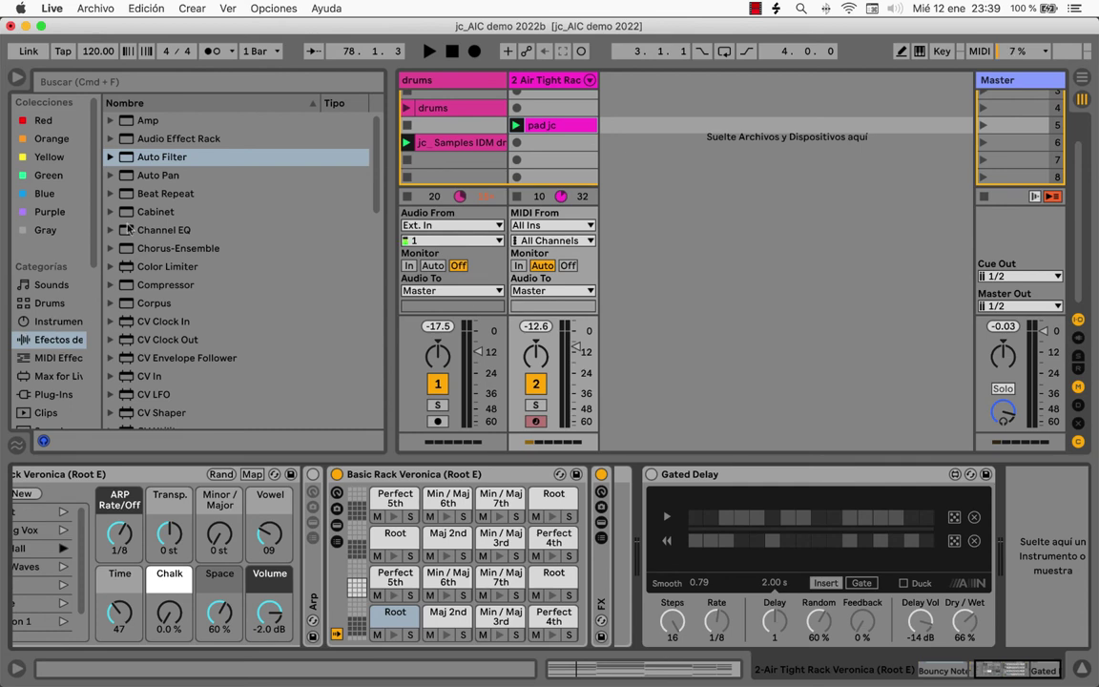
# - Locate Gated Delay among the audio effects and in the Creative Extensions pack, and hide the browser
pyautogui.scroll(-6, 138, 184)
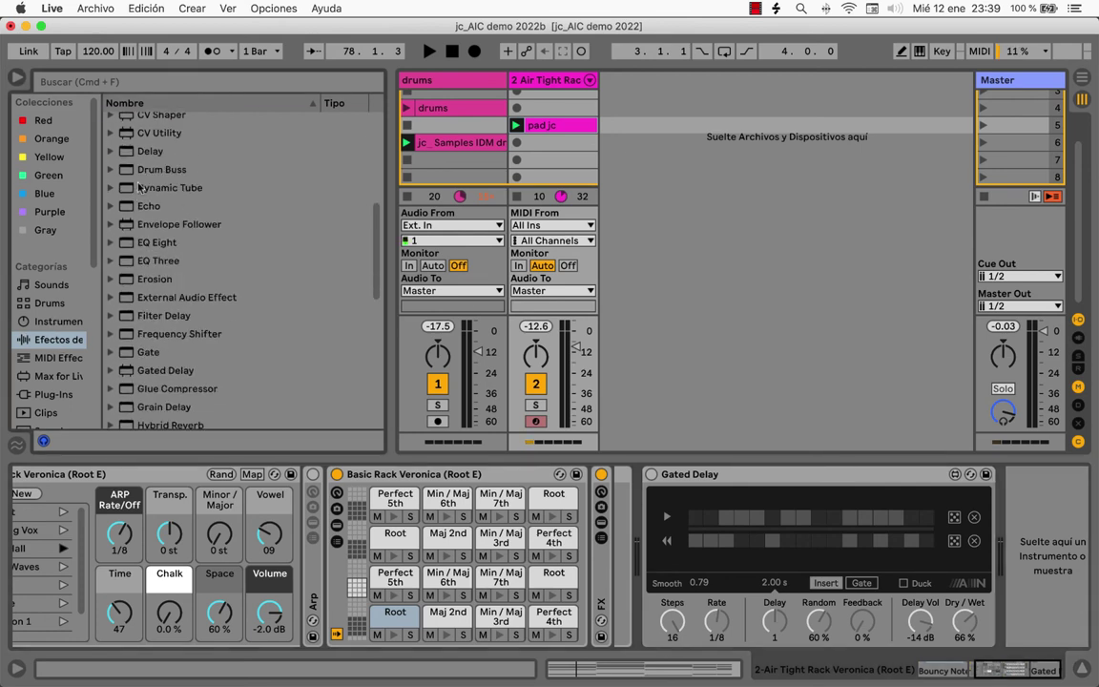
pyautogui.click(186, 374)
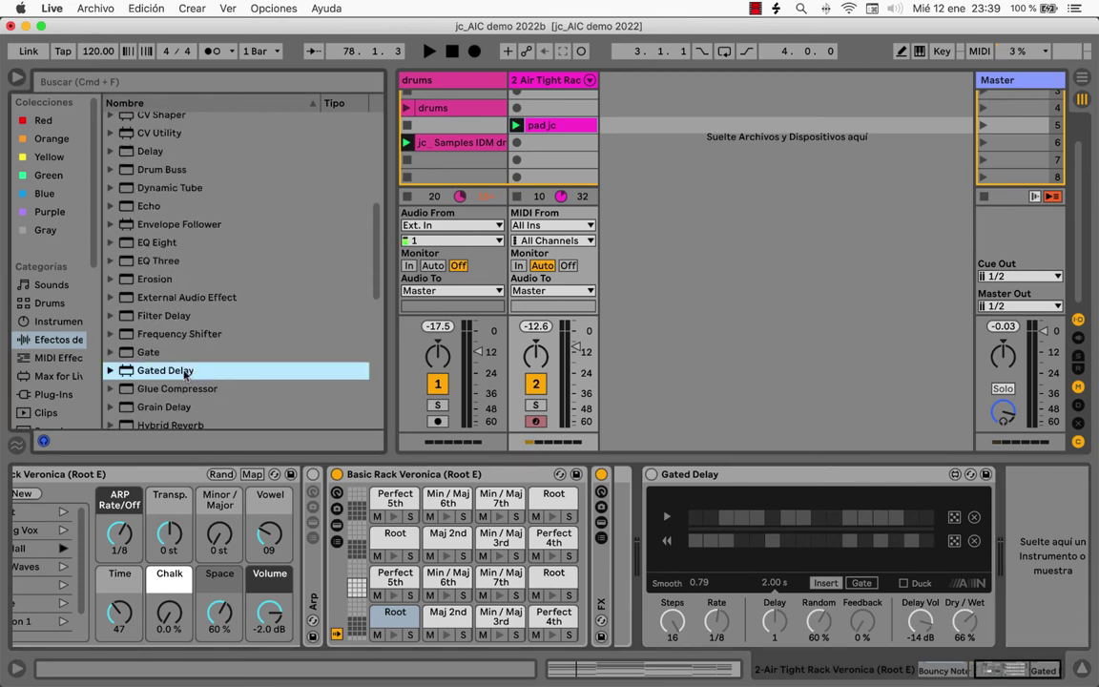
pyautogui.scroll(-5, 48, 305)
pyautogui.click(50, 341)
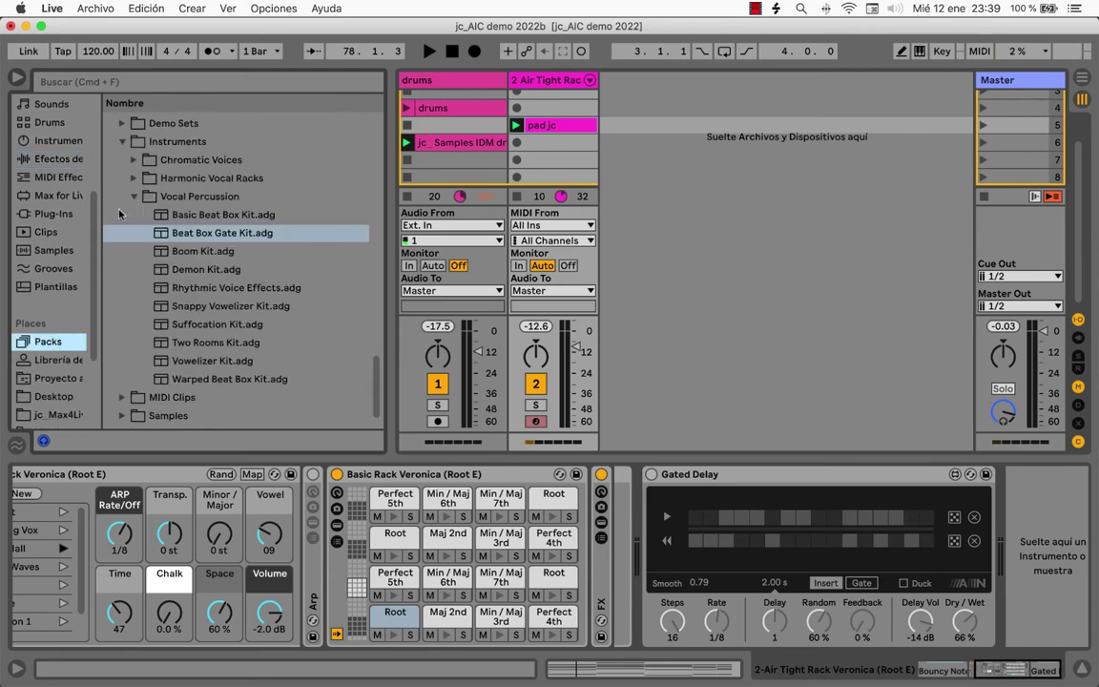
pyautogui.scroll(20, 119, 213)
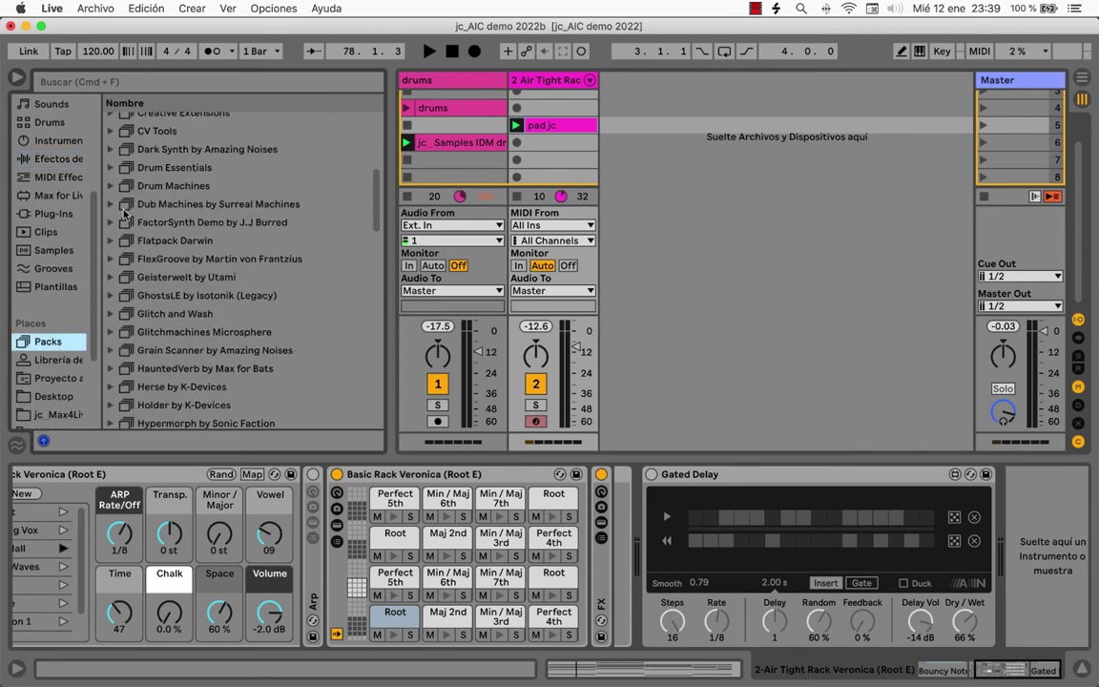
pyautogui.scroll(5, 124, 212)
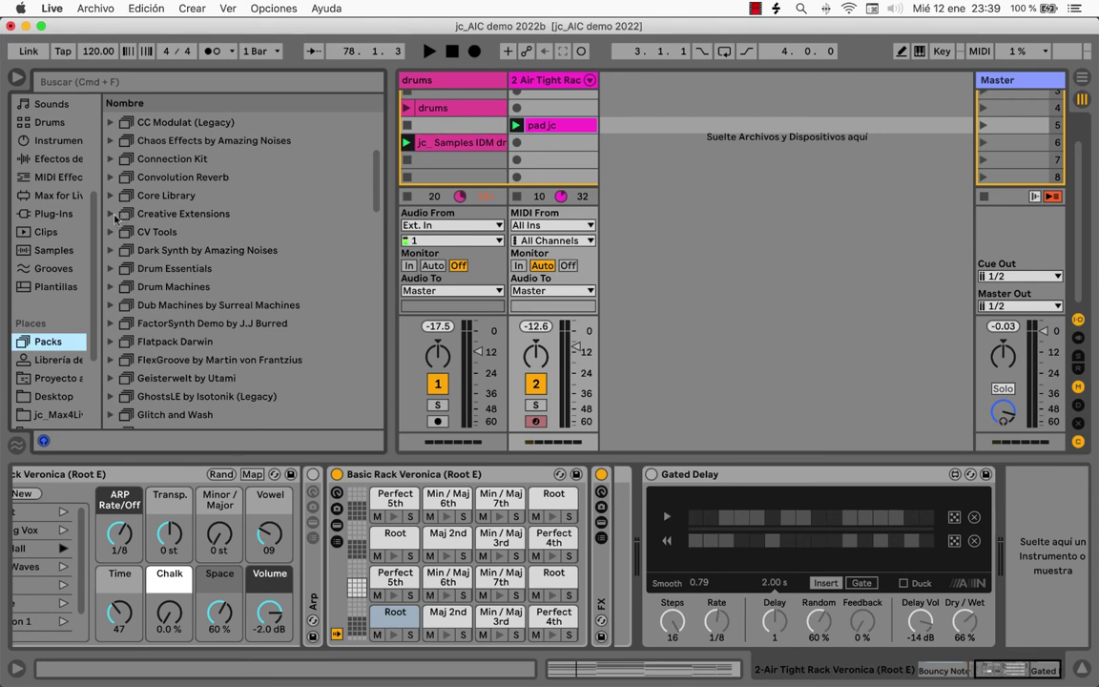
pyautogui.click(112, 213)
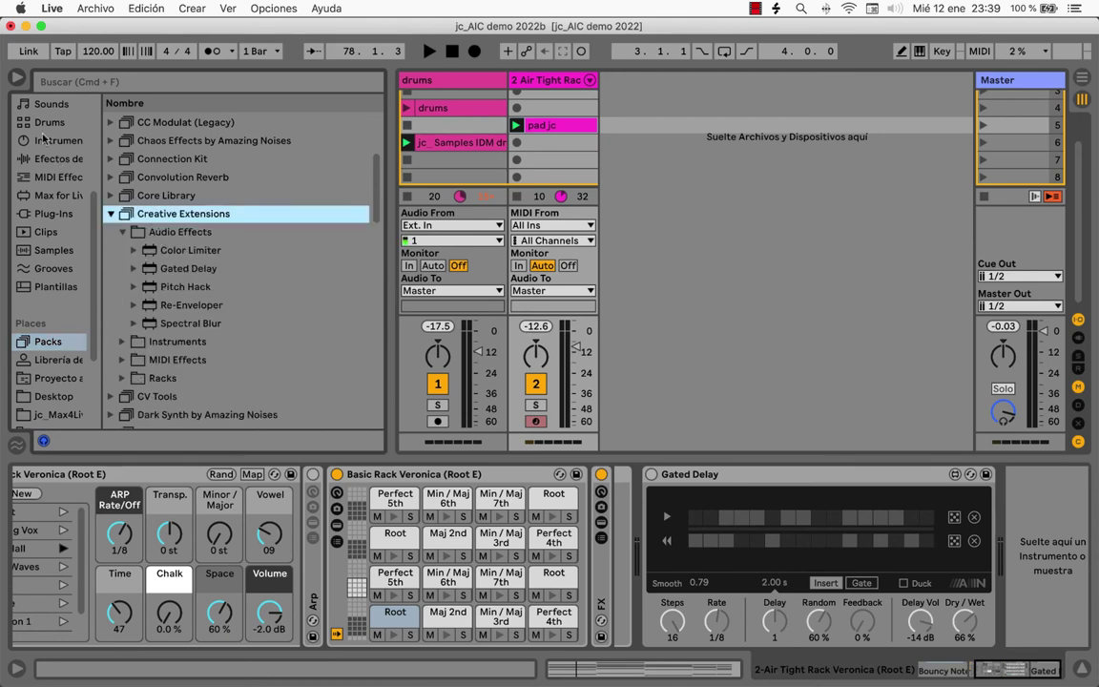
pyautogui.click(14, 78)
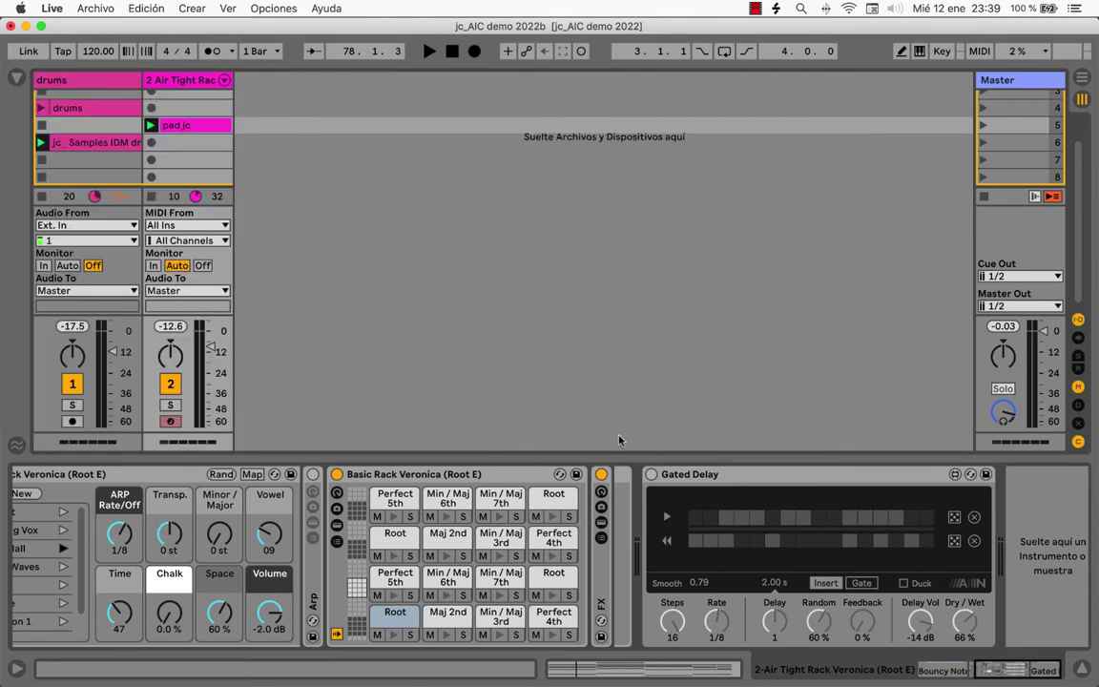
# - Enable Gated Delay, start playback, and try its Gate mode before returning to Insert
pyautogui.click(651, 474)
pyautogui.press('space')
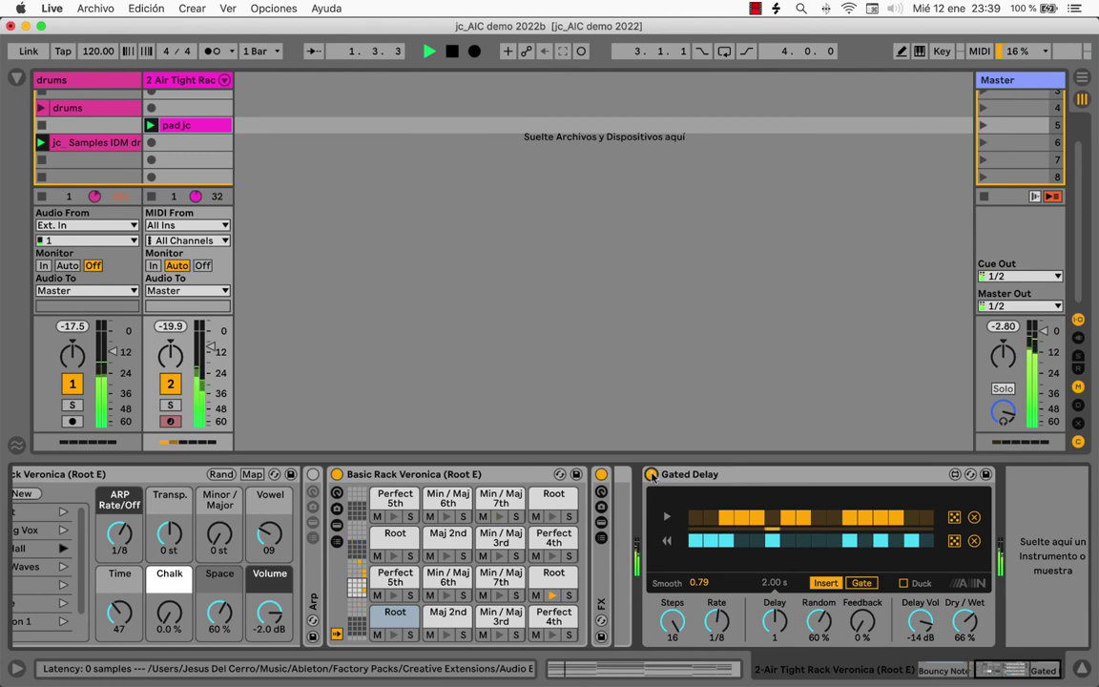
pyautogui.click(863, 583)
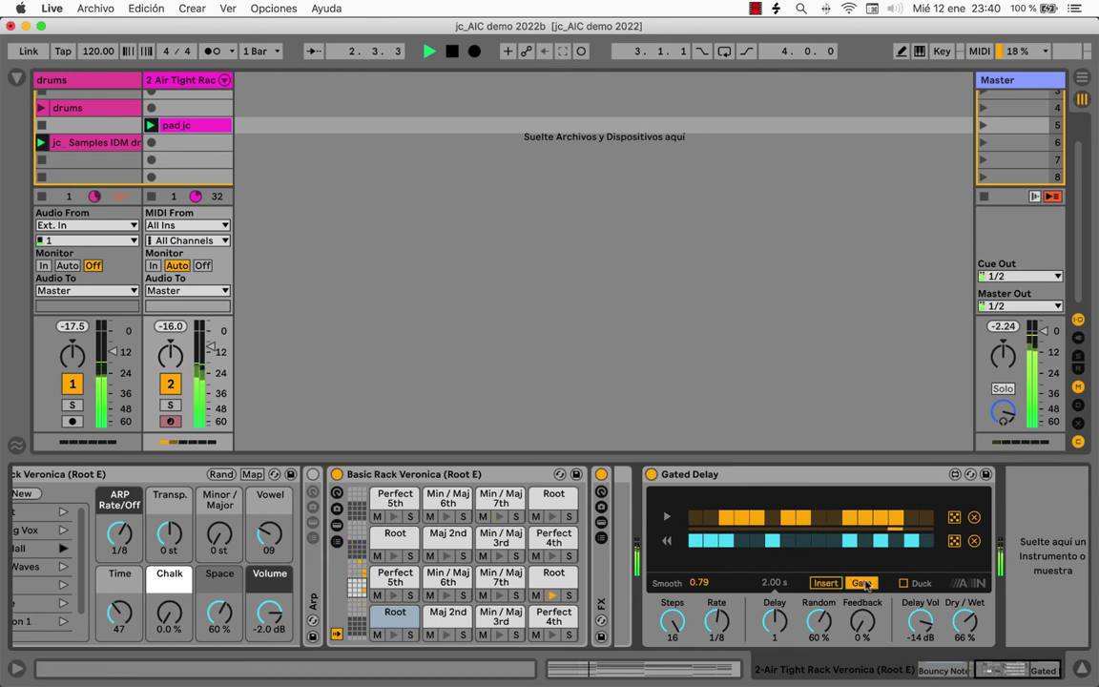
pyautogui.click(827, 584)
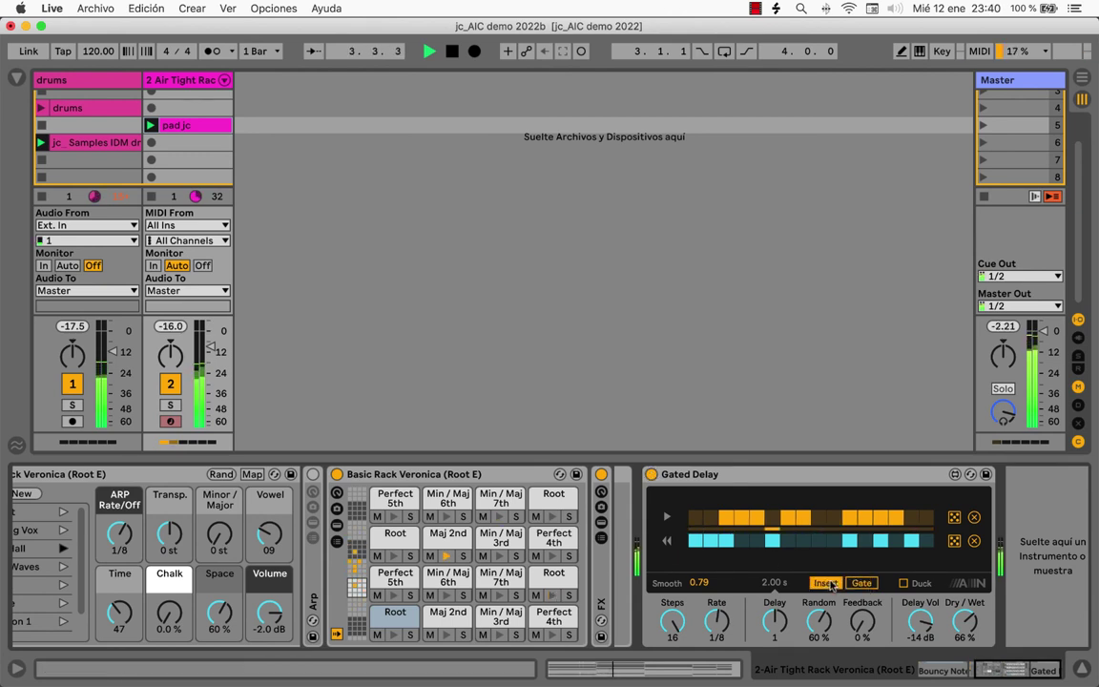
# - Set Bouncy Notes' Rnd>Dir to 15.7 %, Vel>Grav to 66.7 %, Gravity to 0.86 and Speed to about 617
pyautogui.hscroll(-10, 706, 625)
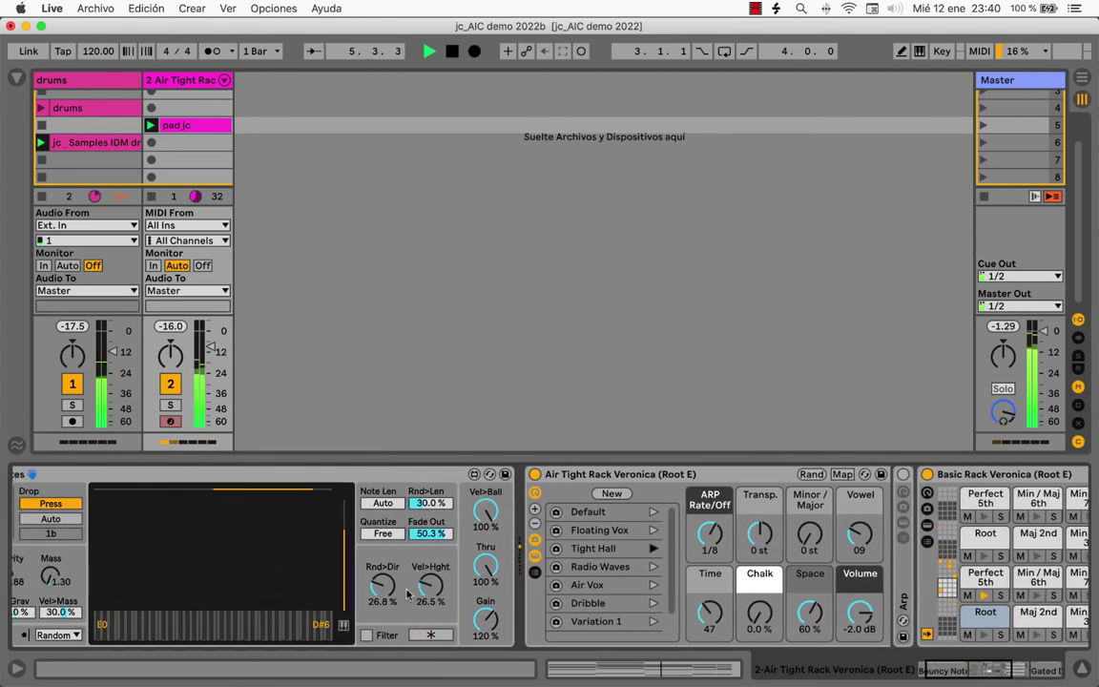
pyautogui.hscroll(-3, 382, 585)
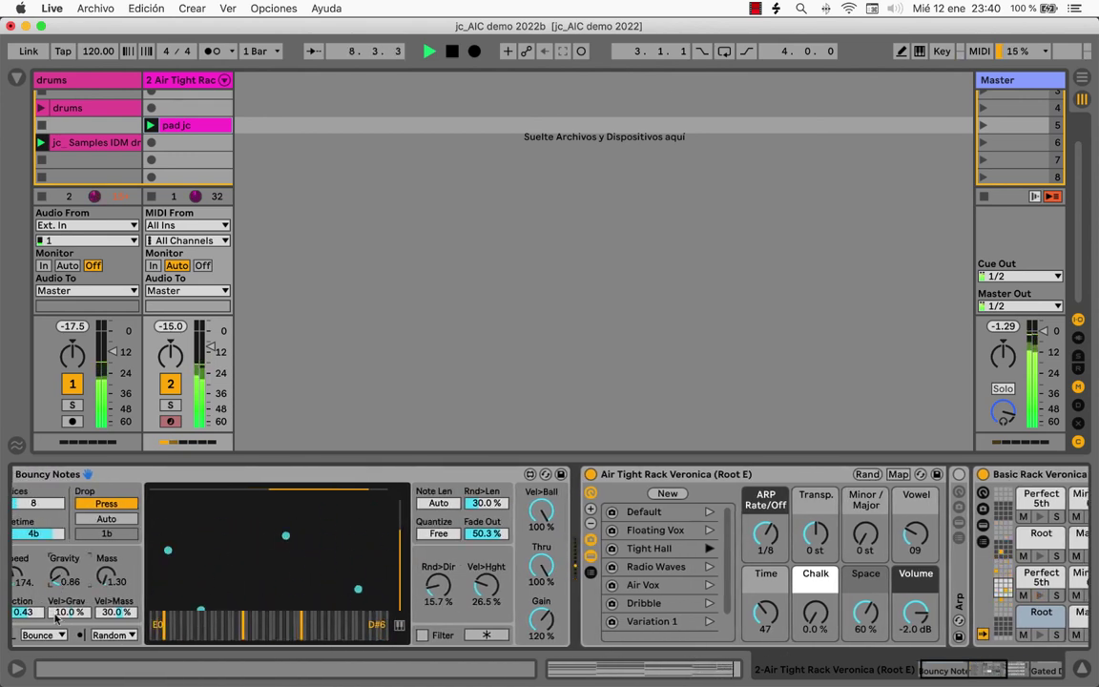
pyautogui.moveTo(69, 613); pyautogui.dragTo(69, 568)
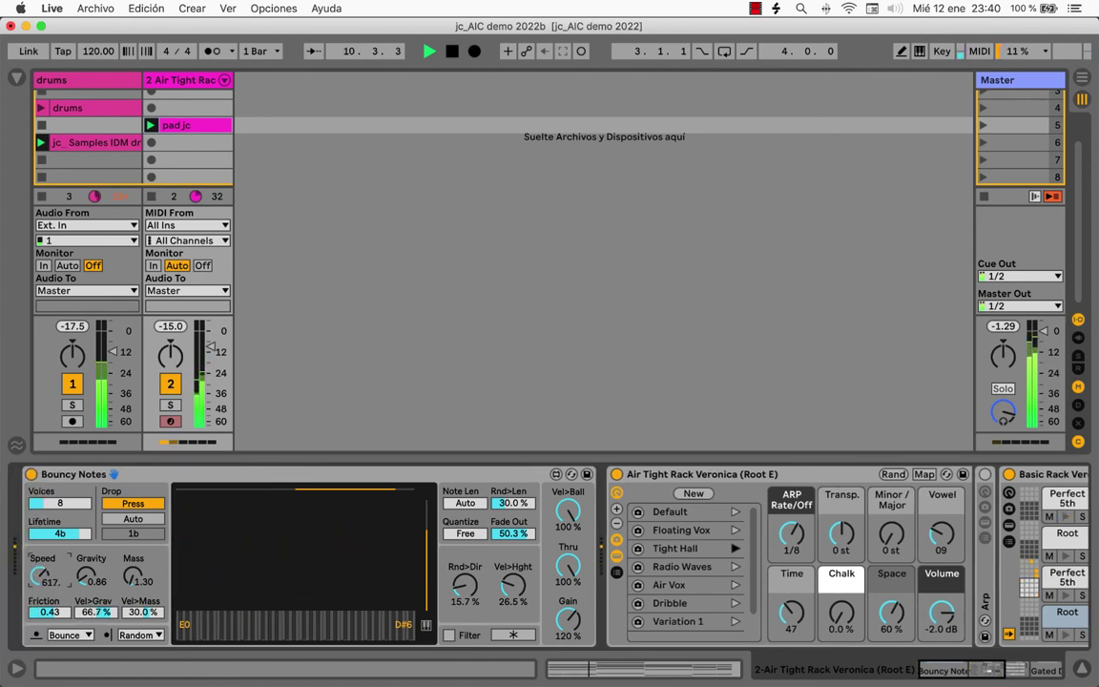
# - Set Bouncy Notes' Speed to about 605, and recall the Radio Waves and Air Vox variations in turn
pyautogui.moveTo(39, 577); pyautogui.dragTo(38, 563)
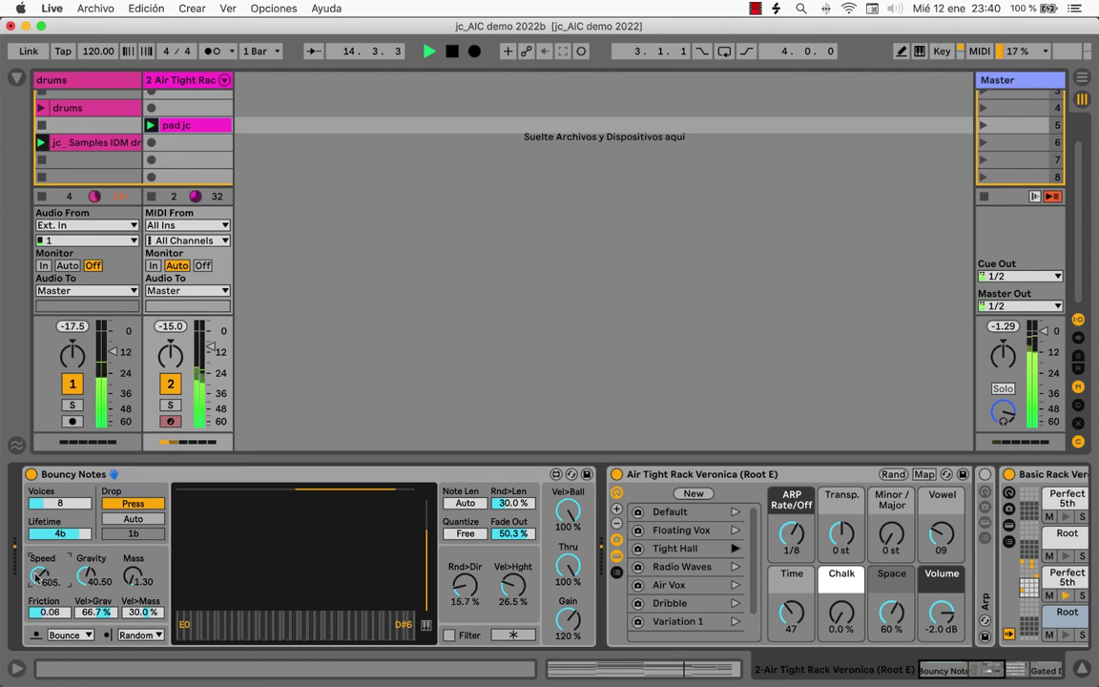
pyautogui.click(734, 566)
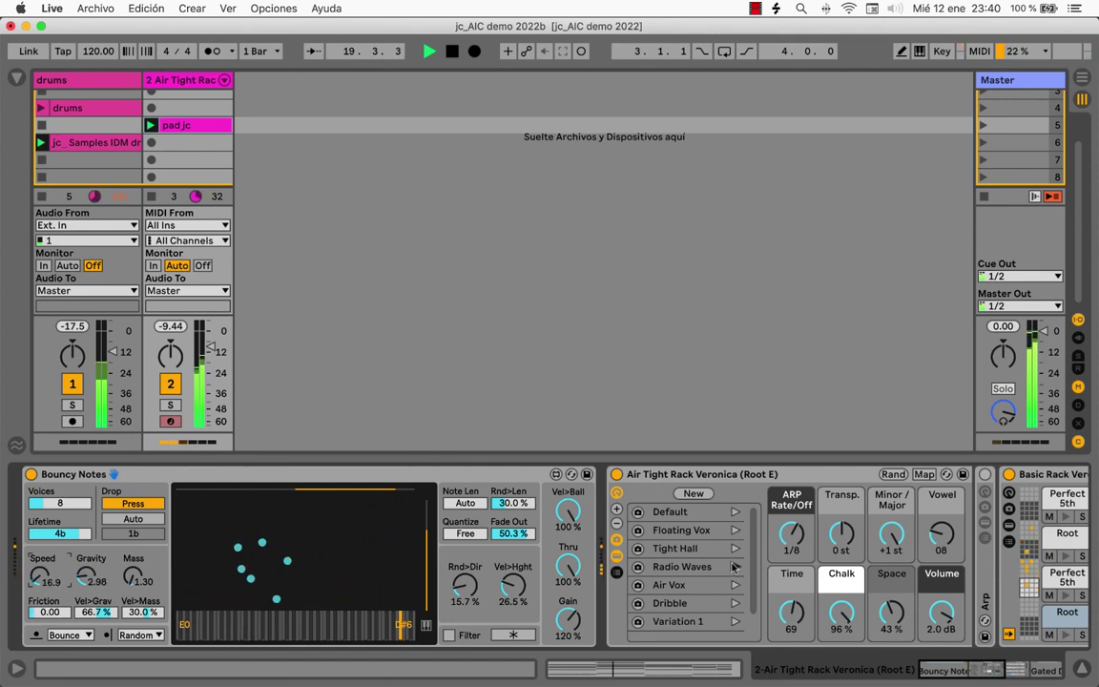
pyautogui.click(735, 567)
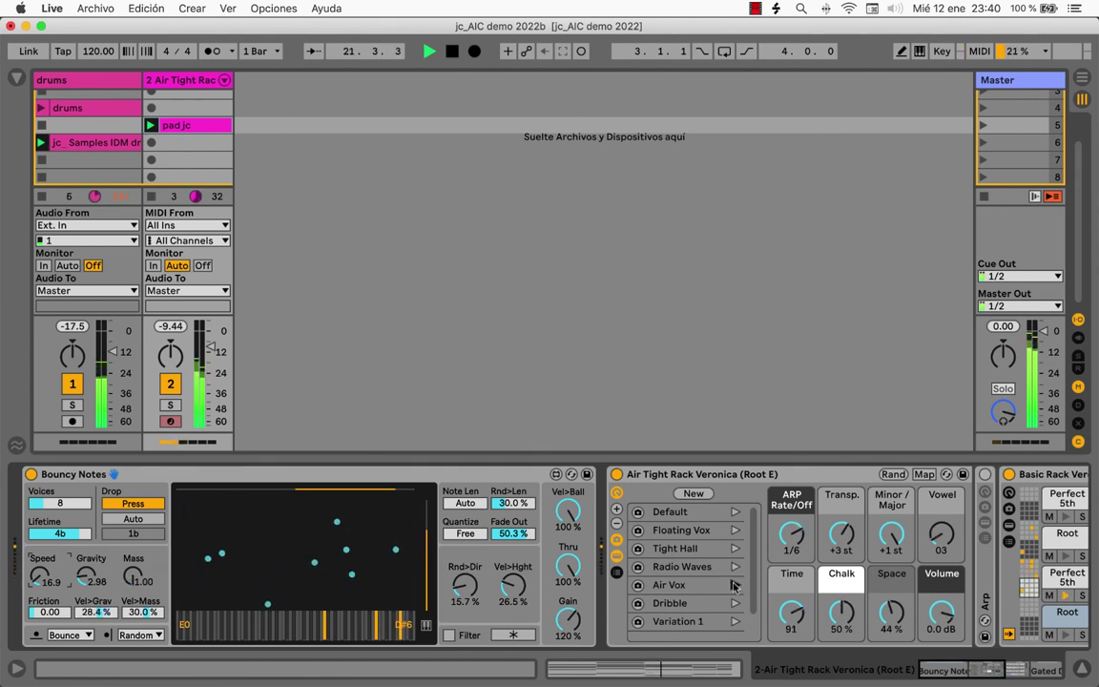
pyautogui.click(734, 585)
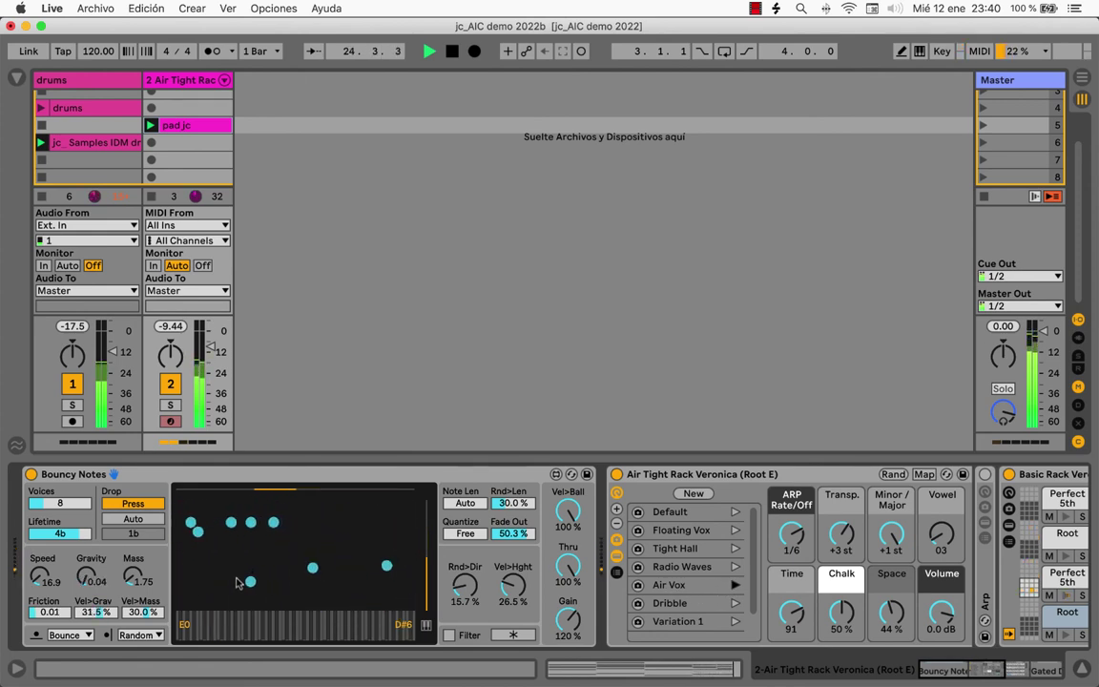
# - Set Bouncy Notes' Friction to 0.11, Speed to 100, Gravity to 1.19 and Mass to 2.68
pyautogui.moveTo(64, 613); pyautogui.dragTo(41, 550)
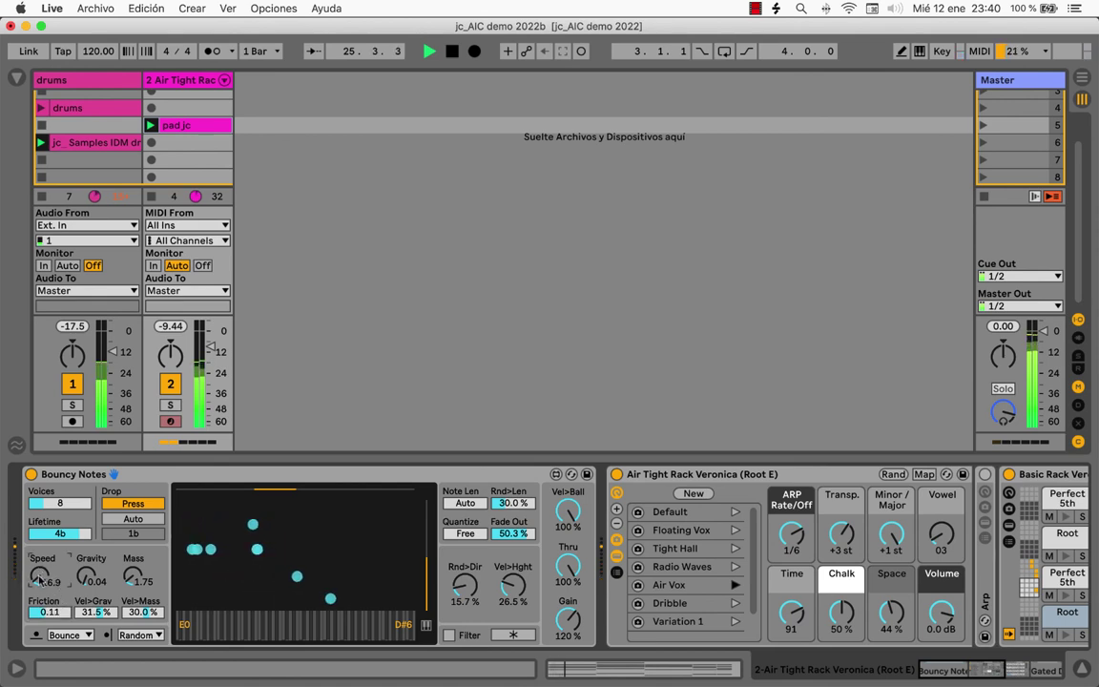
pyautogui.moveTo(100, 581); pyautogui.dragTo(89, 578)
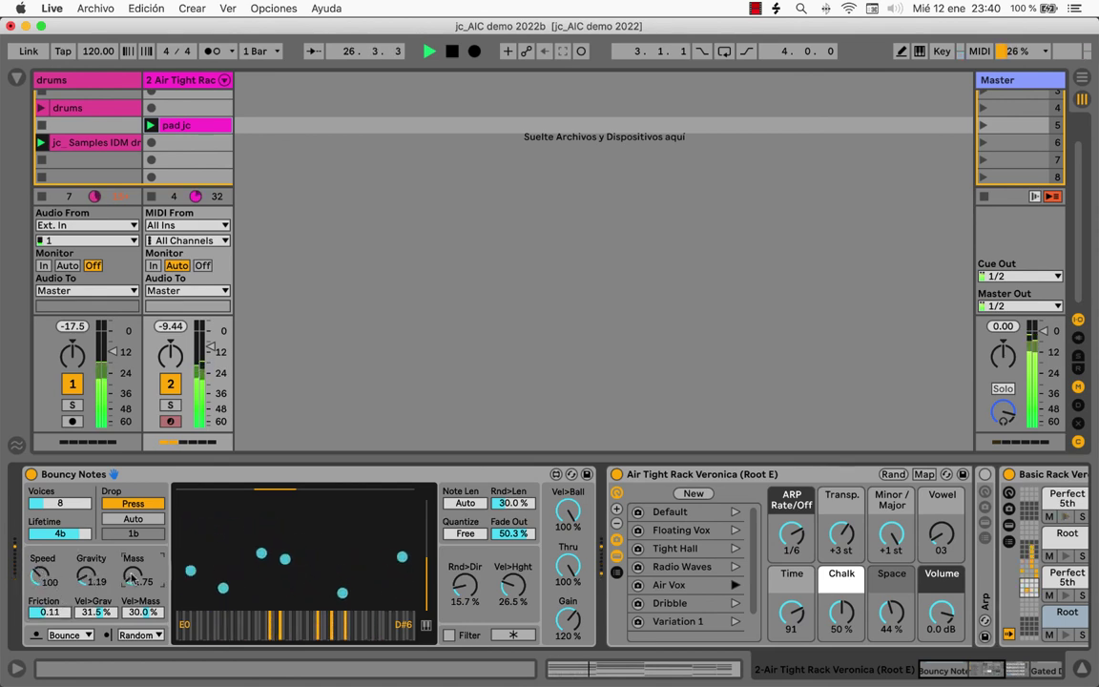
pyautogui.moveTo(124, 578); pyautogui.dragTo(125, 563)
# - Set Vel>Mass to -1.50 %, Mass to 1.45 and Vel>Hght to 33.6 %, and extend the ball drop-height range upward
pyautogui.moveTo(513, 580); pyautogui.dragTo(520, 599)
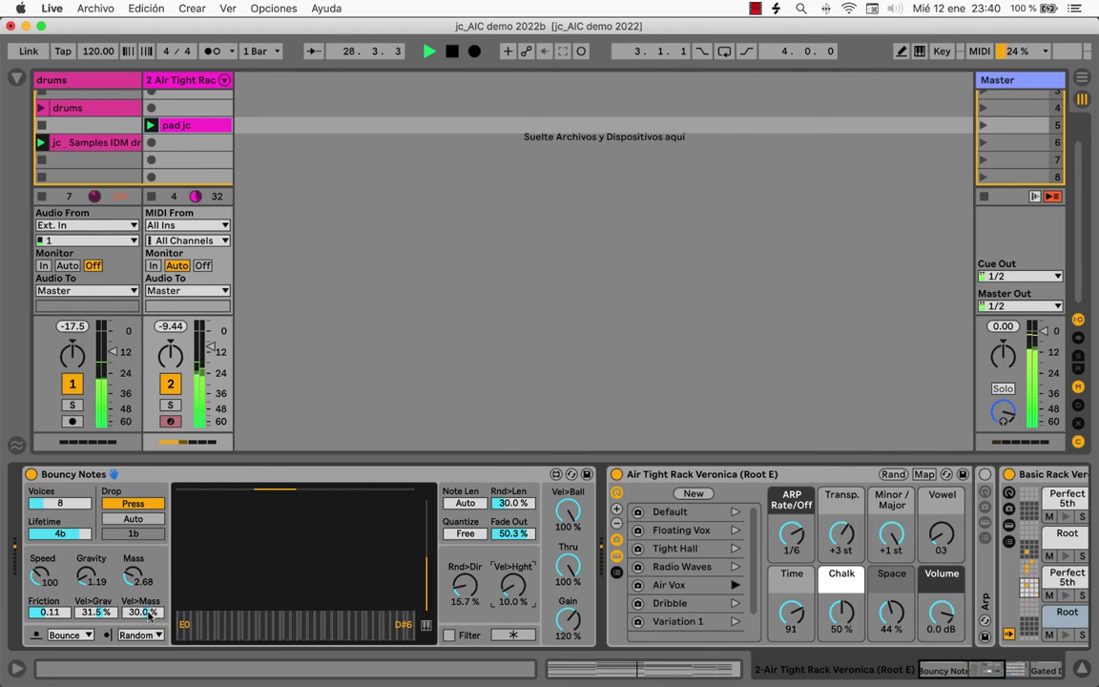
pyautogui.moveTo(148, 616); pyautogui.dragTo(148, 645)
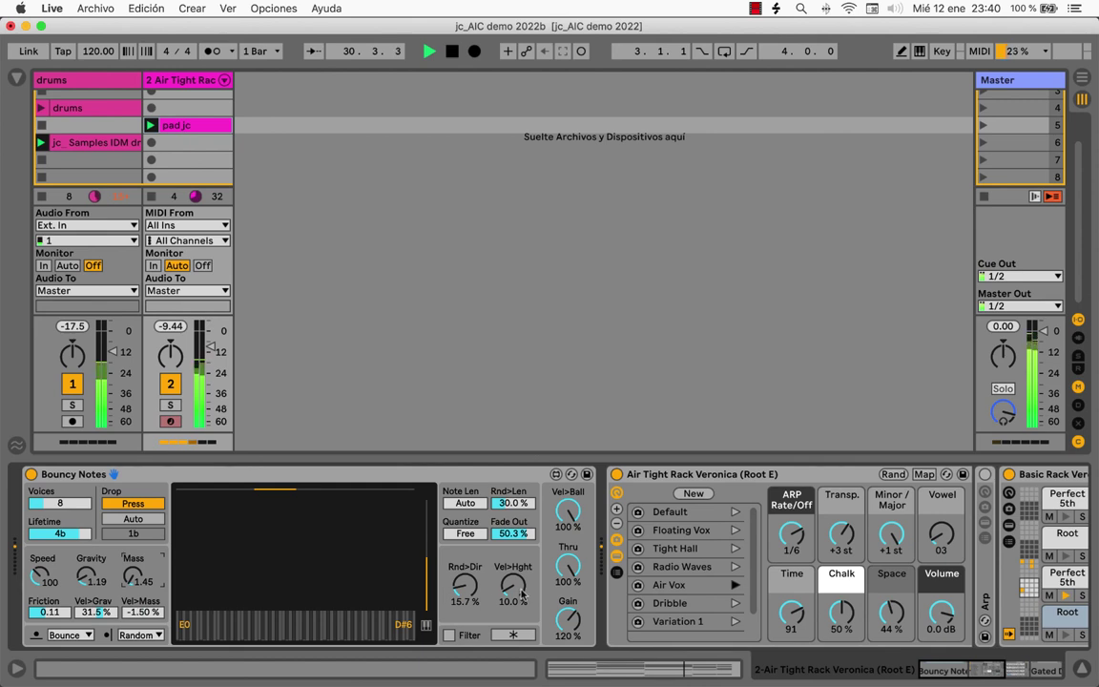
pyautogui.moveTo(514, 586); pyautogui.dragTo(513, 578)
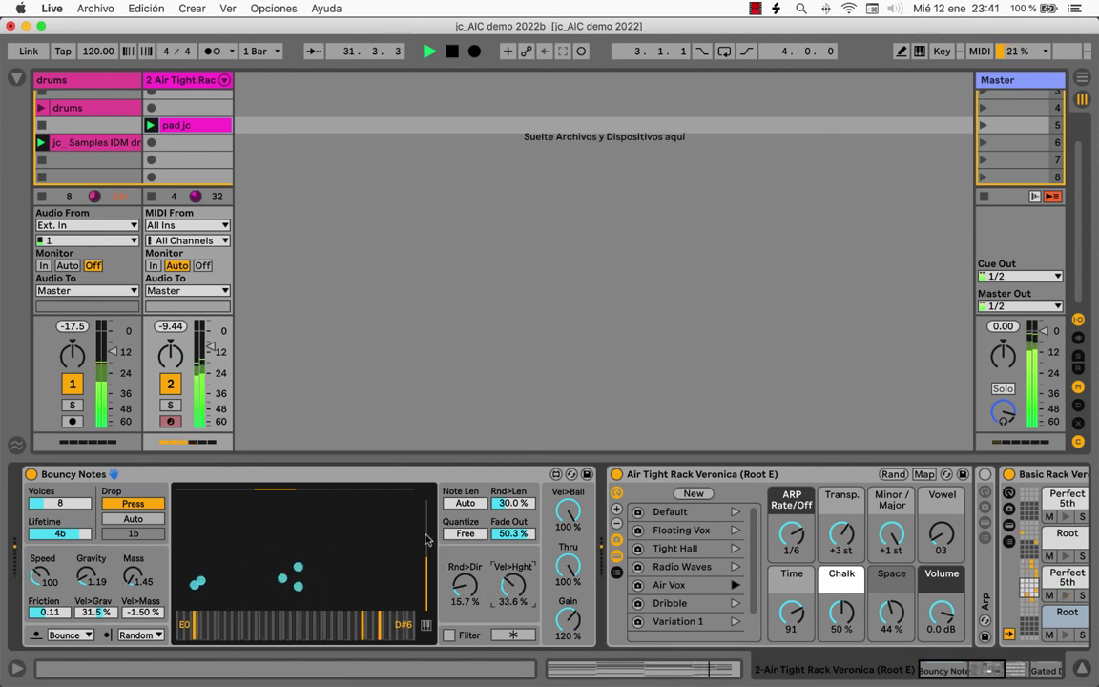
pyautogui.moveTo(426, 540); pyautogui.dragTo(427, 526)
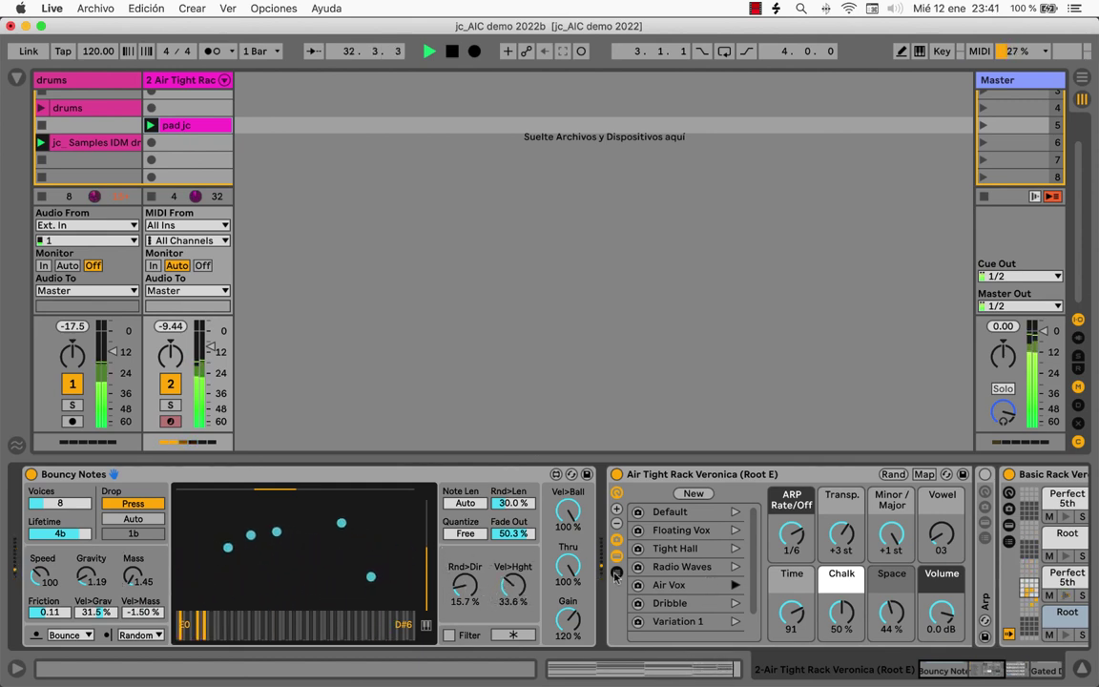
# - Recall the Dribble variation, and set Bouncy Notes' Vel>Mass to 83.5 %, Gravity to 0.33, Friction to 0.00 and Speed to 40.1
pyautogui.click(734, 603)
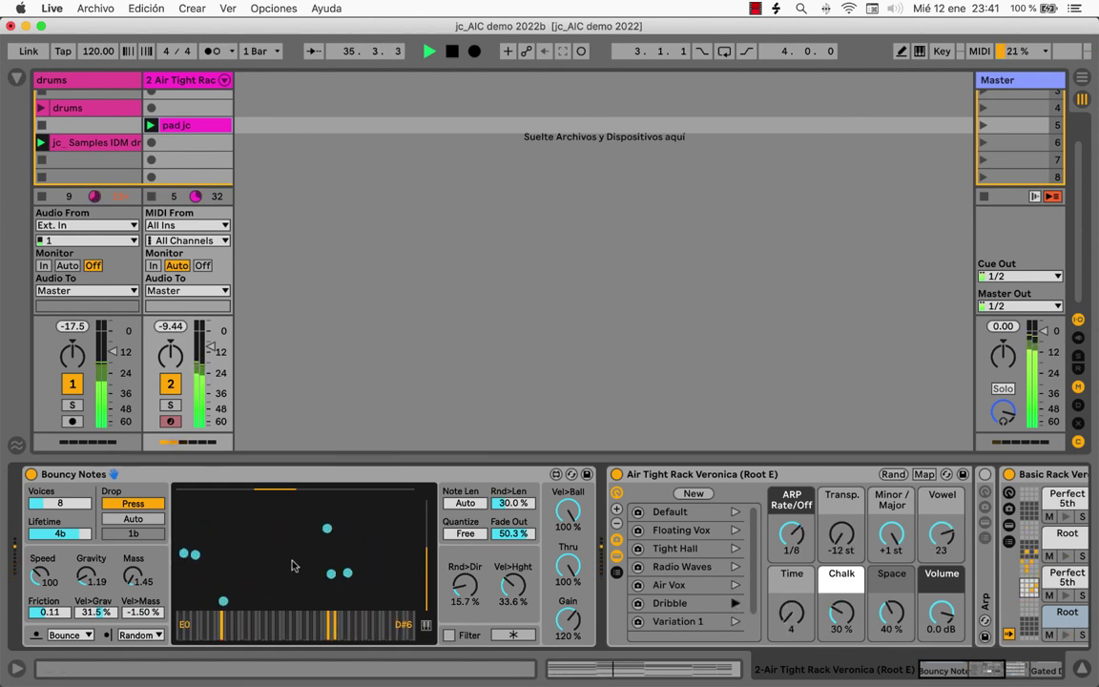
pyautogui.moveTo(139, 611); pyautogui.dragTo(145, 615)
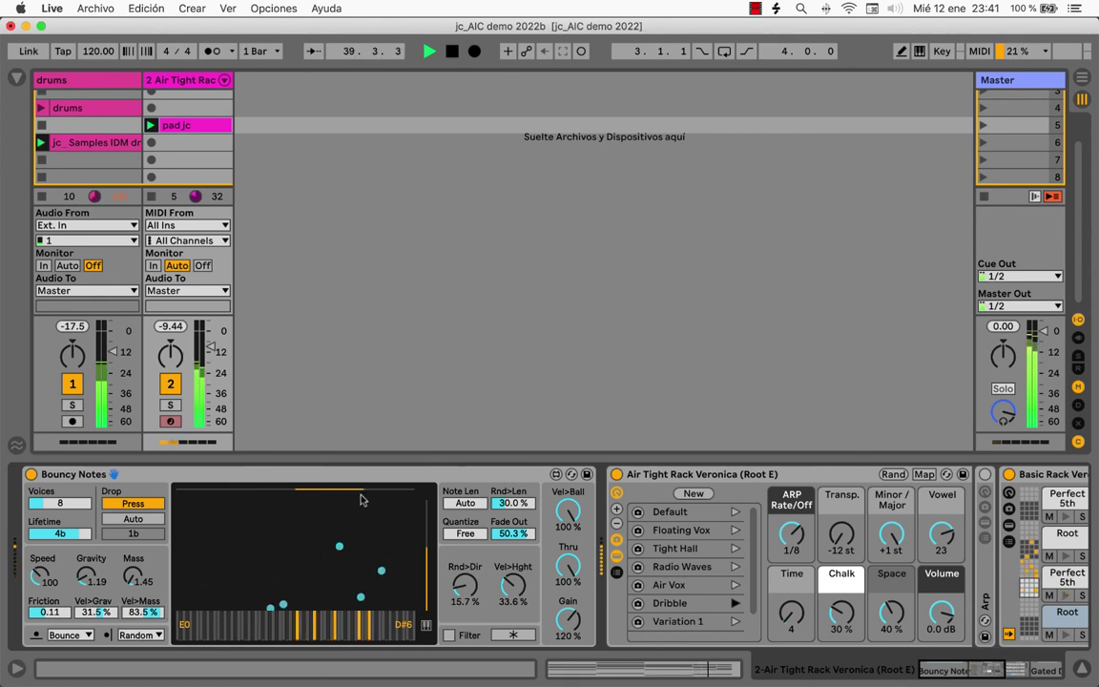
pyautogui.moveTo(41, 579); pyautogui.dragTo(41, 531)
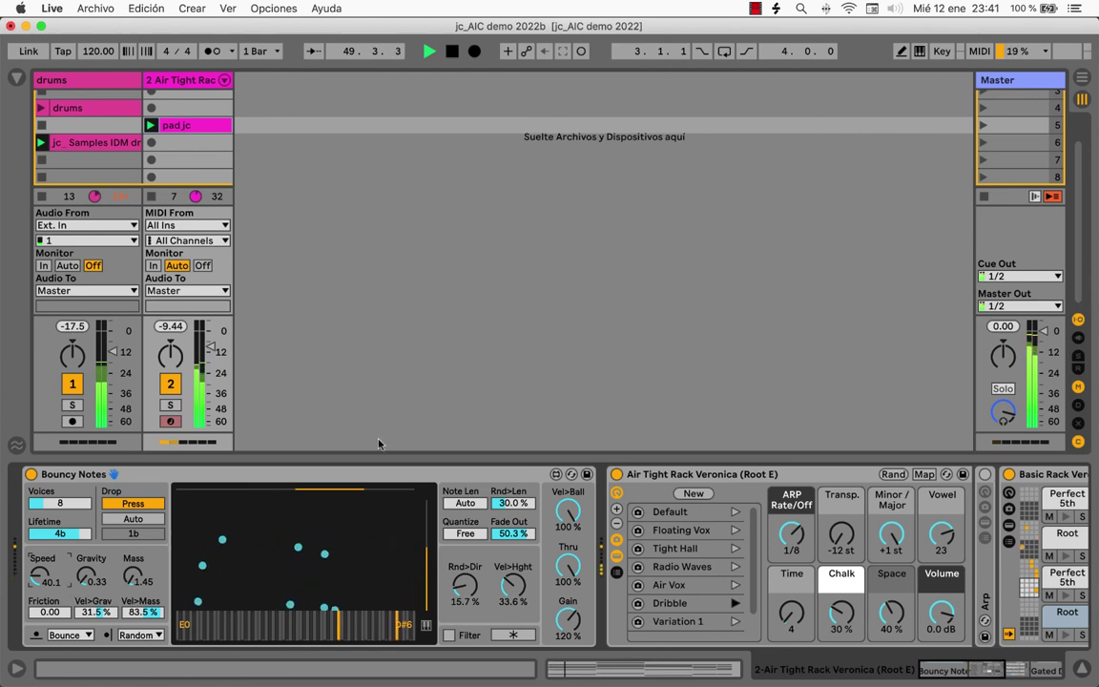
# - Recall Variation 1 in Air Tight Rack Veronica and set its Time macro to 14
pyautogui.click(735, 621)
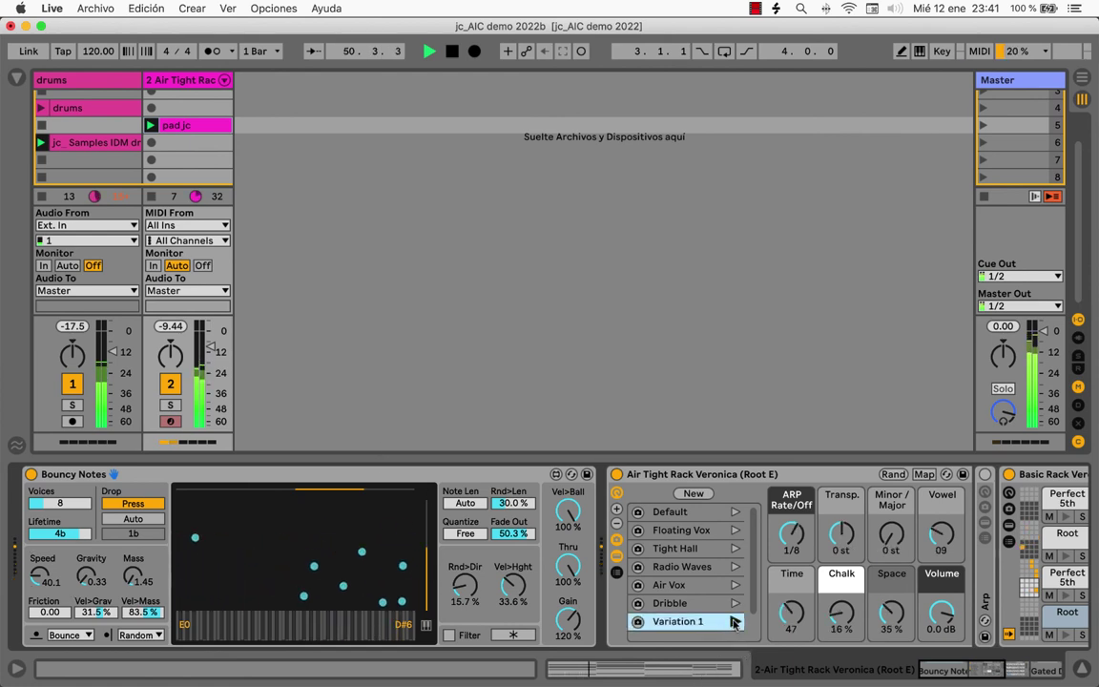
pyautogui.moveTo(790, 613); pyautogui.dragTo(788, 646)
# - Randomize Gated Delay's orange step row, compare Insert and Gate modes, ending on Gate, and disable the device
pyautogui.hscroll(10, 800, 632)
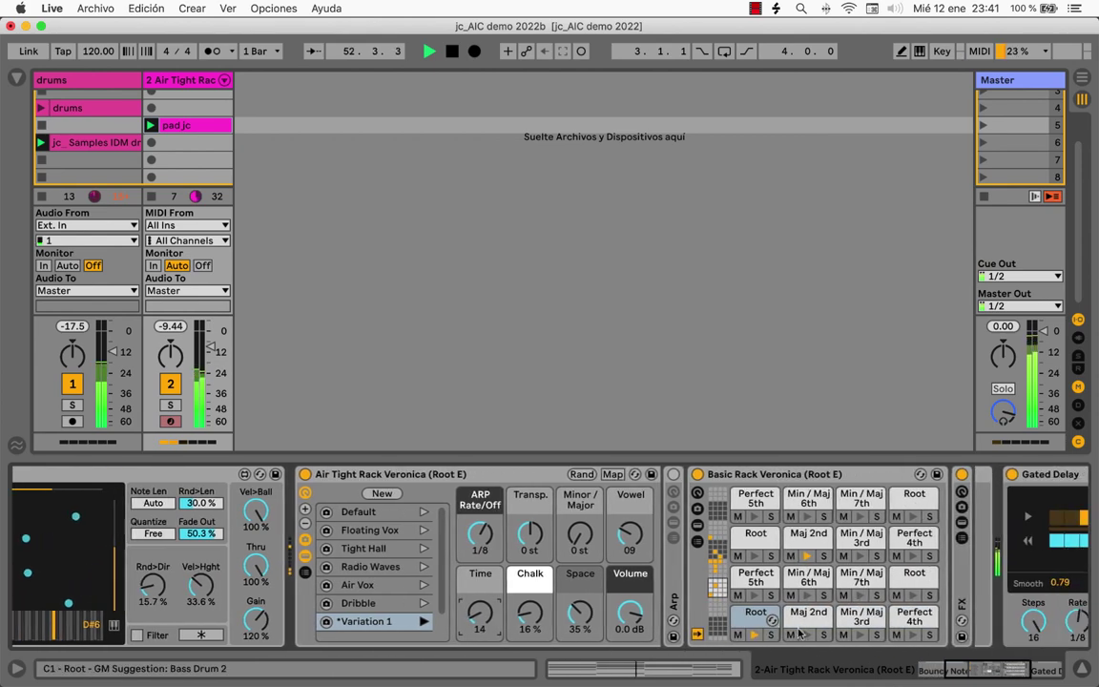
pyautogui.hscroll(5, 811, 625)
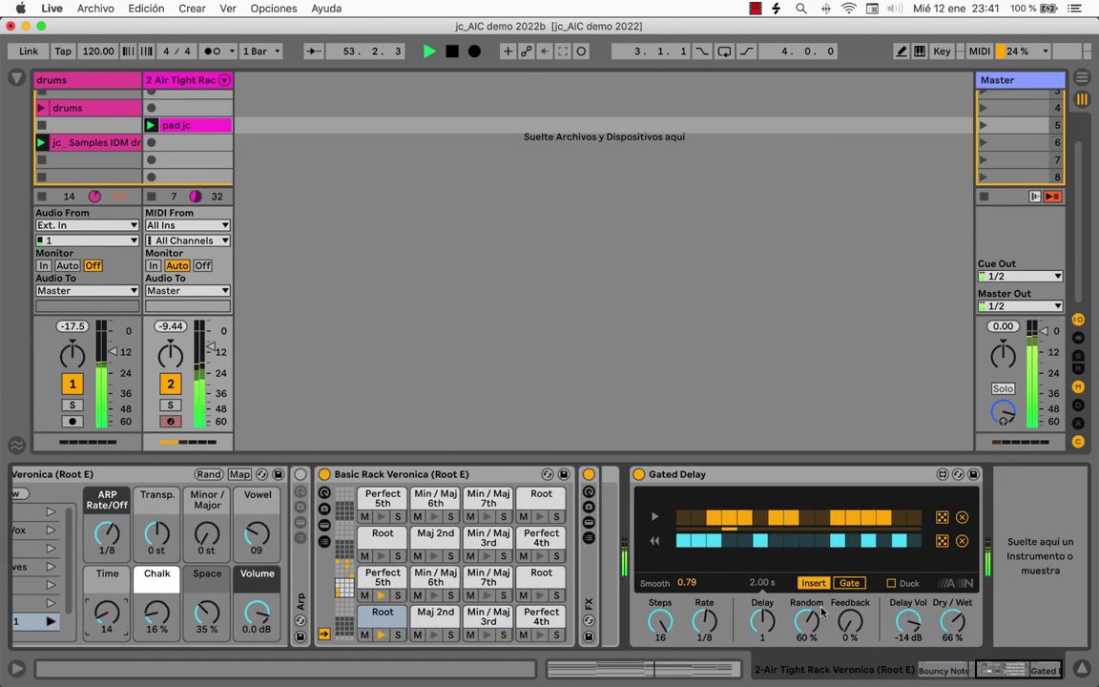
pyautogui.click(940, 520)
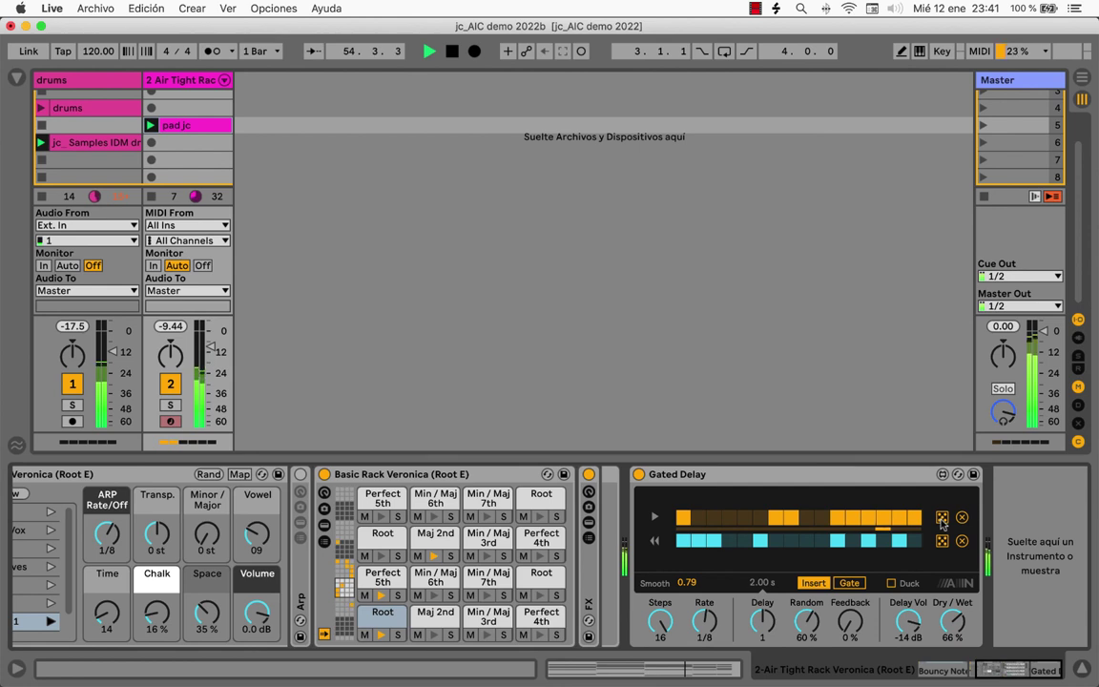
pyautogui.click(851, 583)
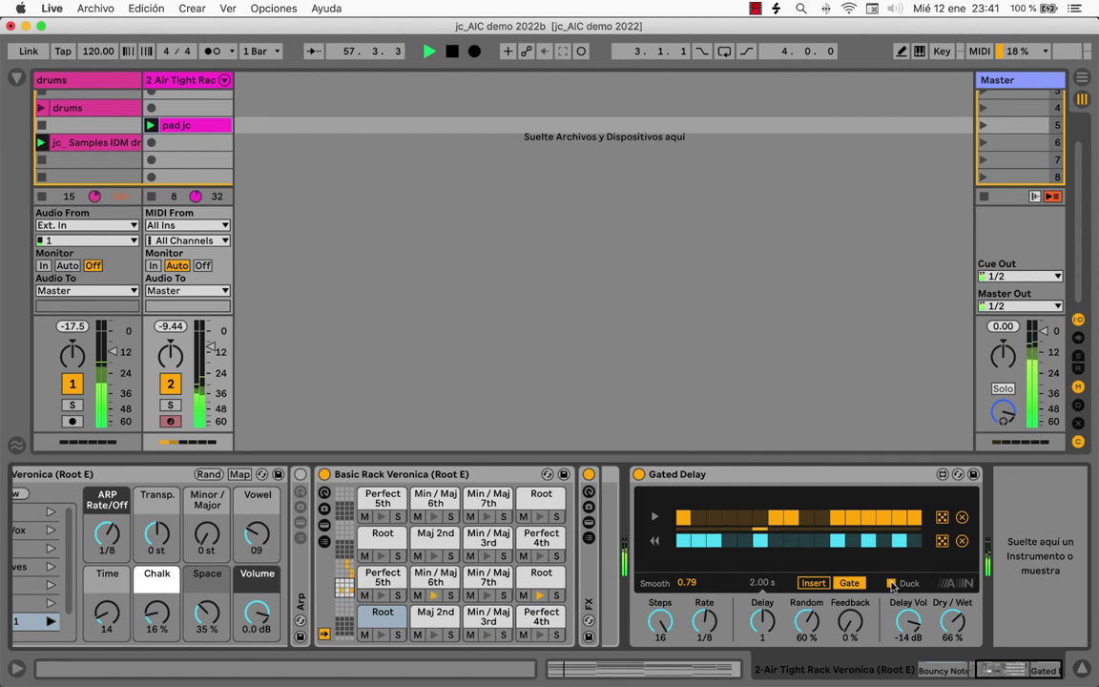
pyautogui.click(813, 583)
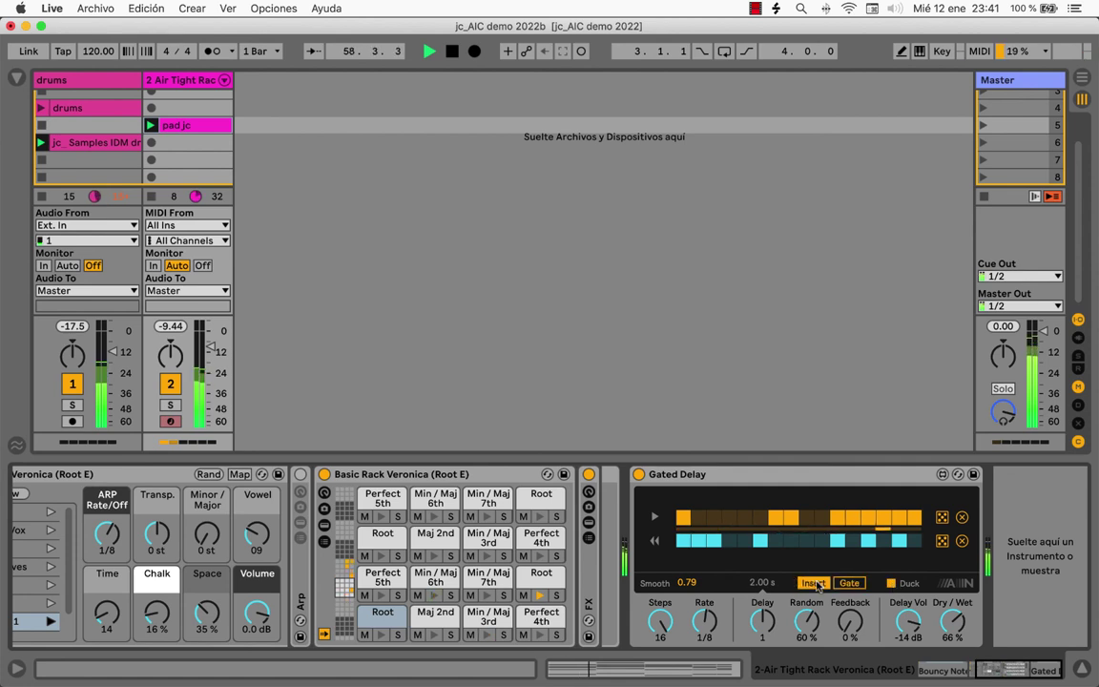
pyautogui.click(851, 583)
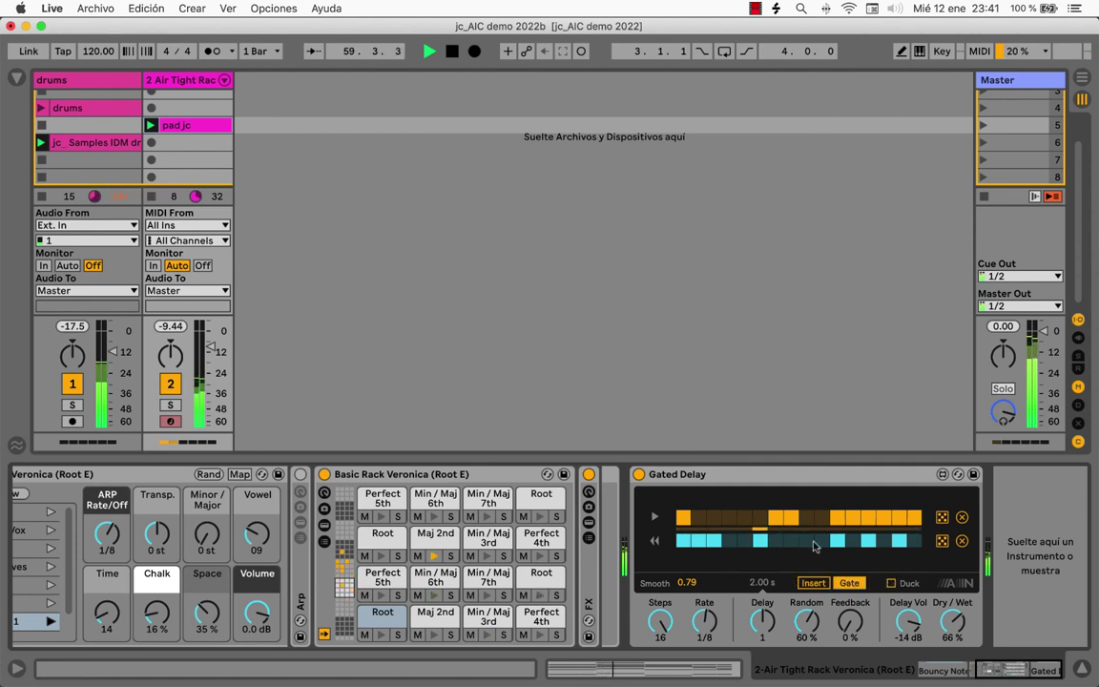
pyautogui.click(638, 475)
# - Recall the Floating Vox variation, and set Bouncy Notes' Vel>Hght to 46.2 % and Thru to 60.6 %
pyautogui.hscroll(-5, 619, 504)
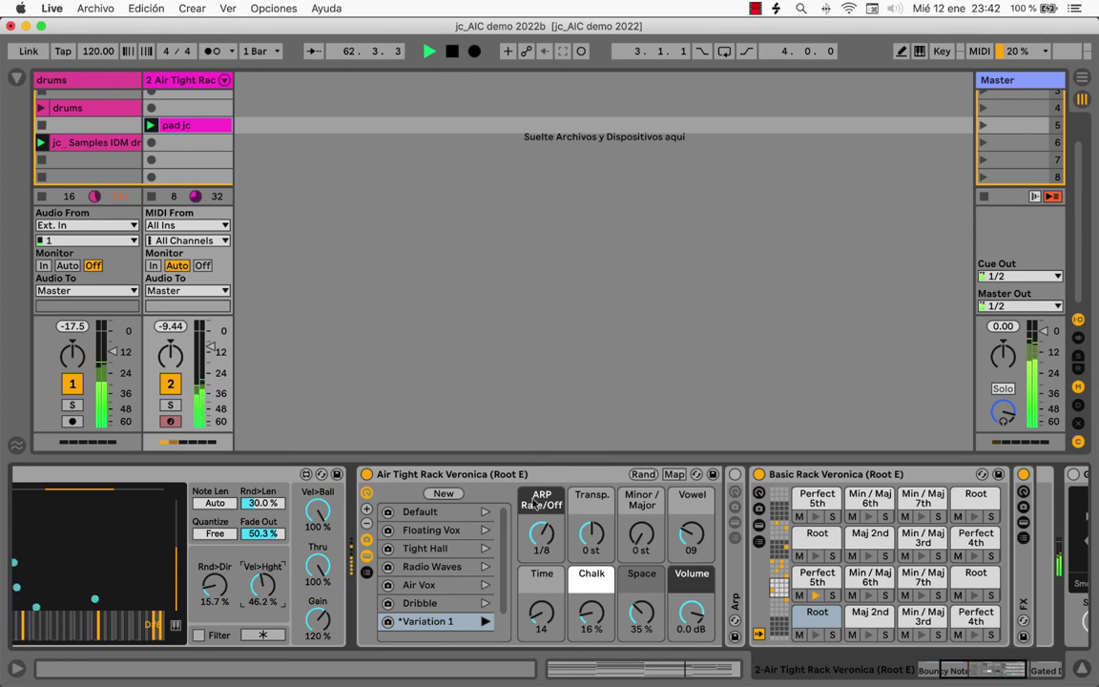
pyautogui.hscroll(-5, 469, 541)
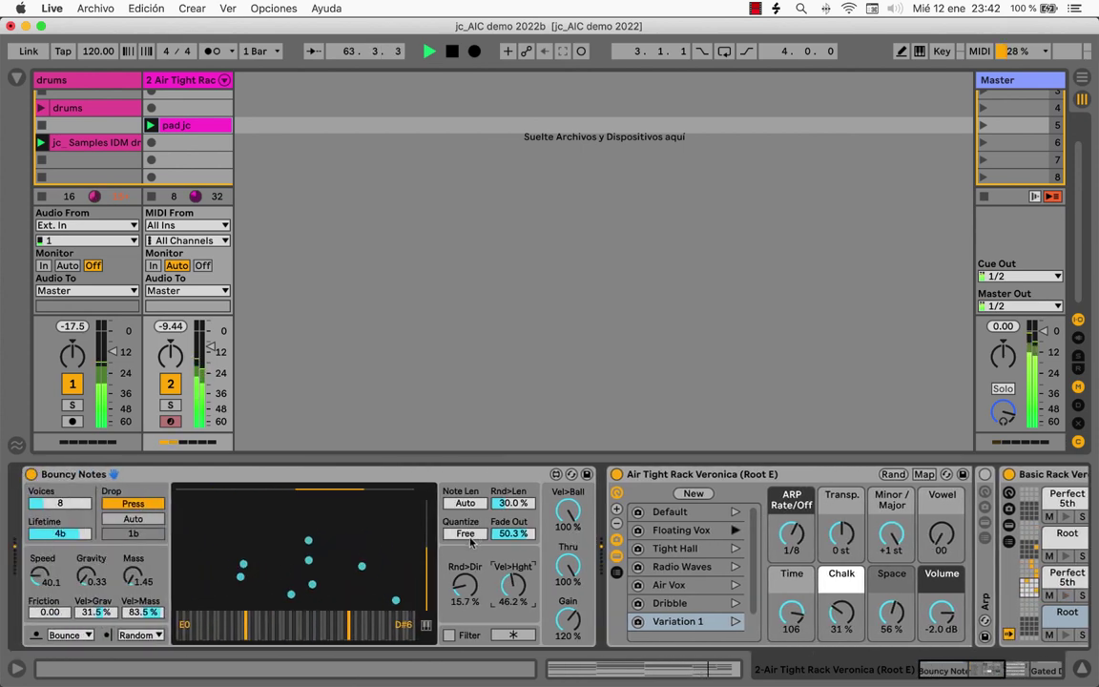
pyautogui.moveTo(568, 566); pyautogui.dragTo(567, 612)
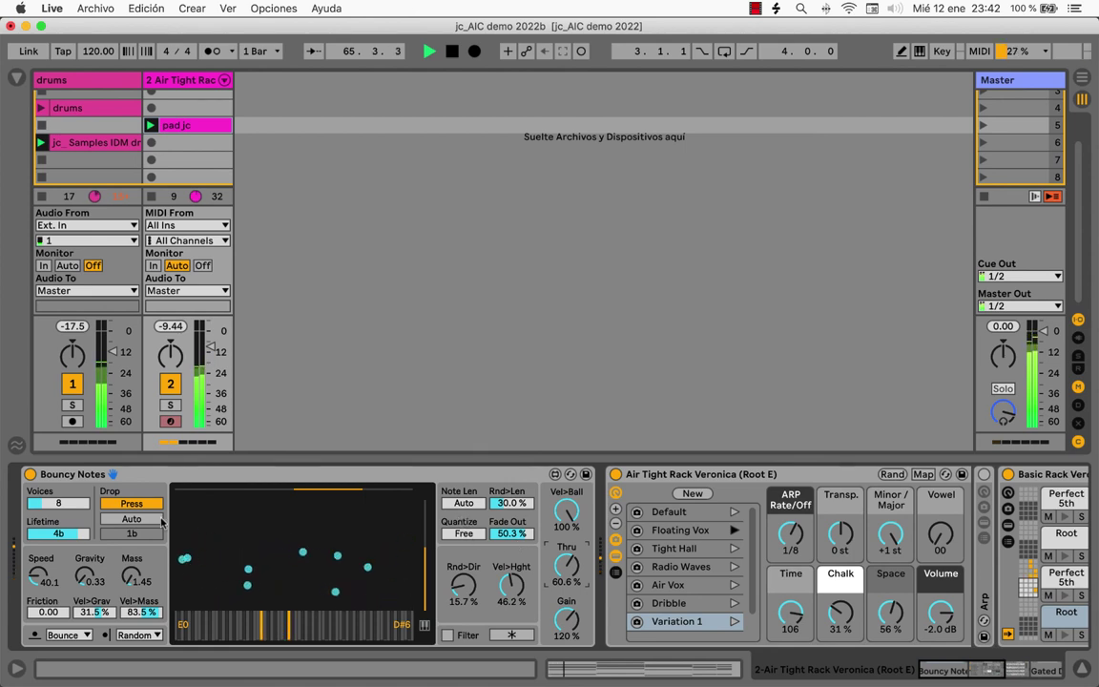
# - Set Bouncy Notes' Vel>Mass to 30.0 %, Mass to 1.77 and Speed to 8.33, and enable the asterisk toggle
pyautogui.doubleClick(142, 611)
pyautogui.doubleClick(131, 575)
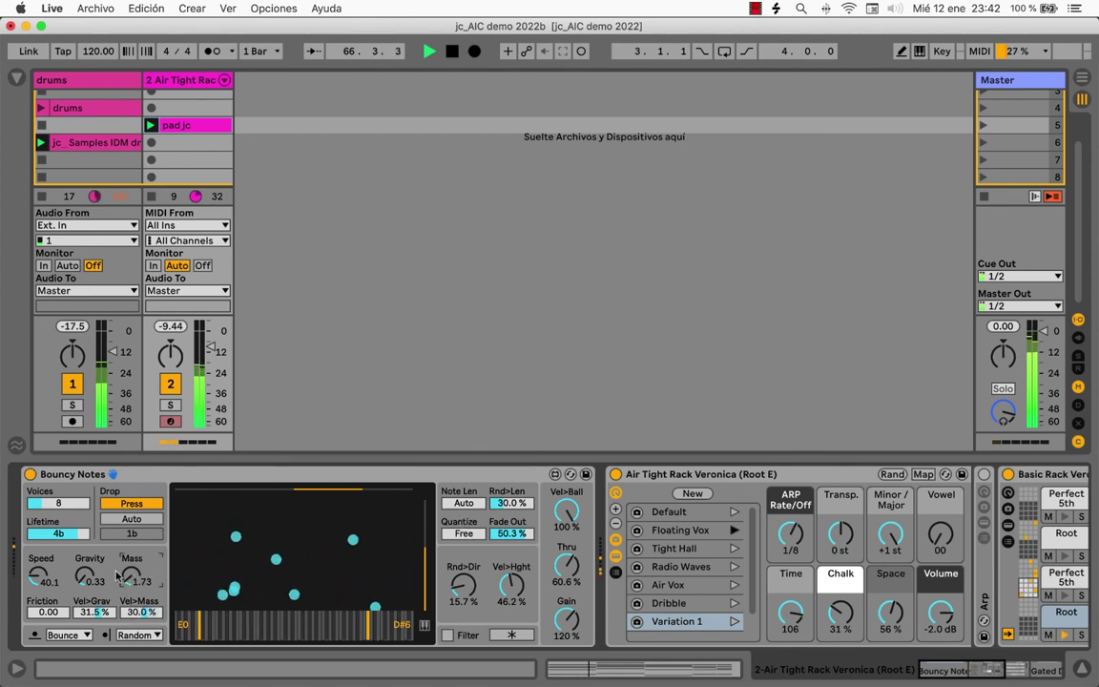
pyautogui.doubleClick(39, 575)
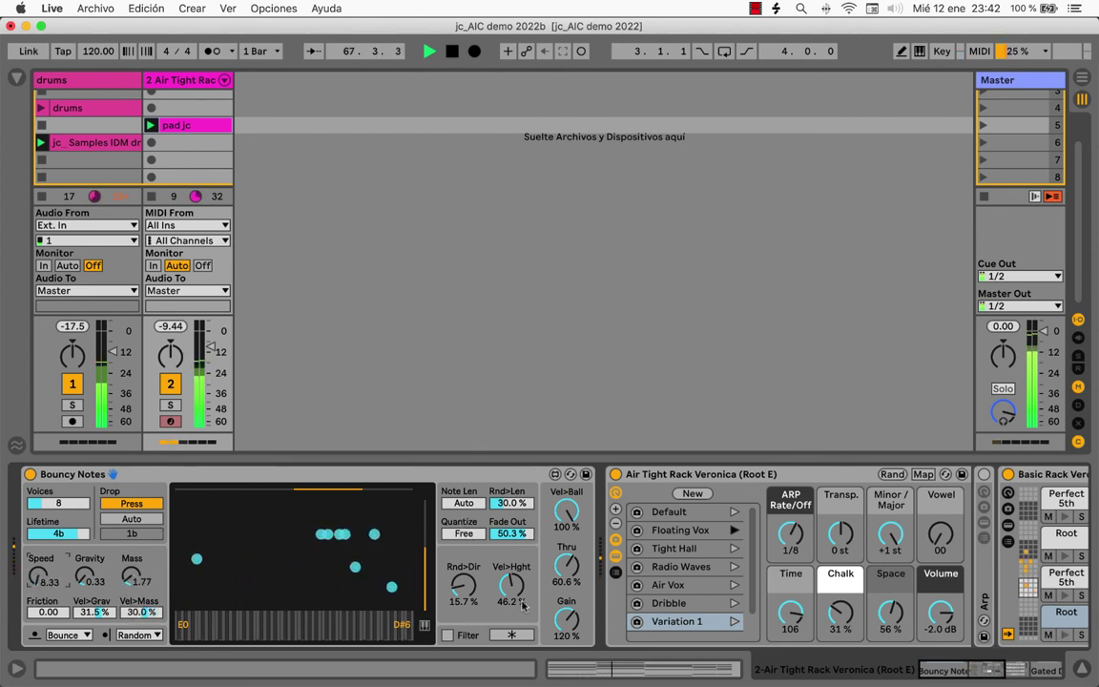
pyautogui.click(514, 635)
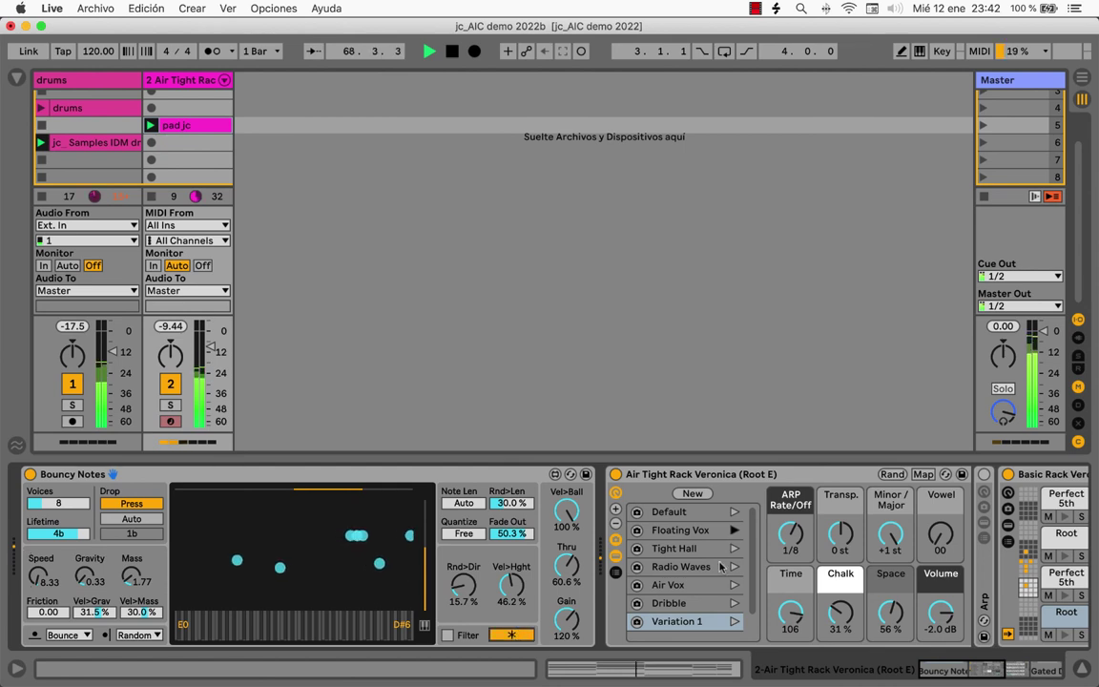
# - Recall the Tight Hall variation followed by Air Vox in Air Tight Rack Veronica
pyautogui.click(735, 549)
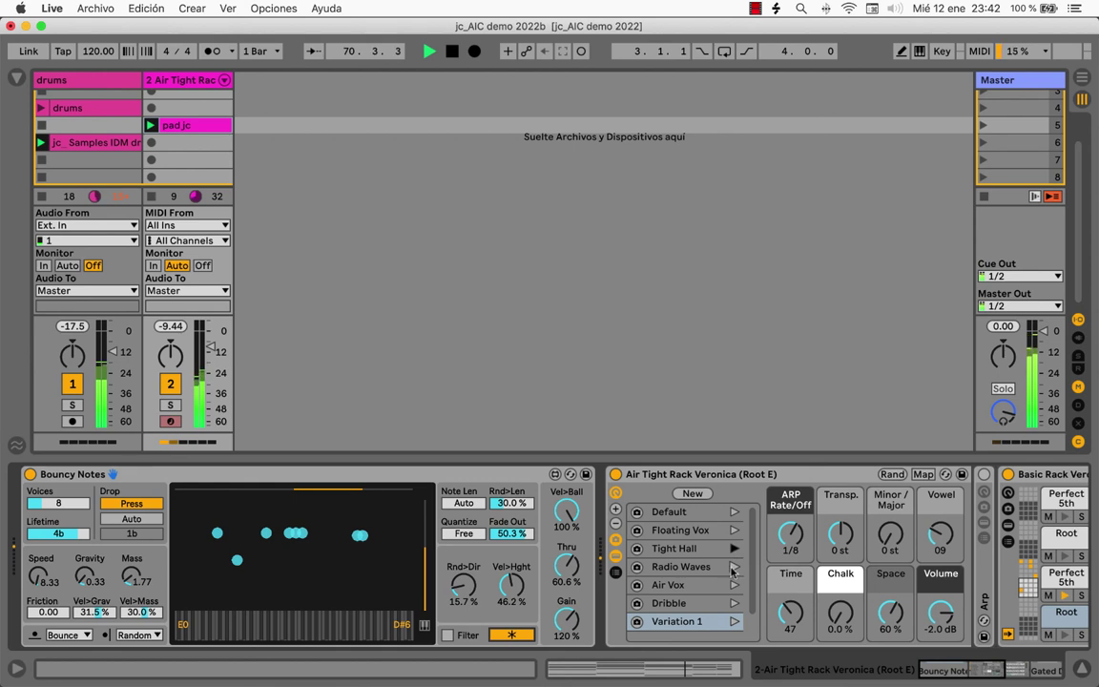
pyautogui.click(734, 585)
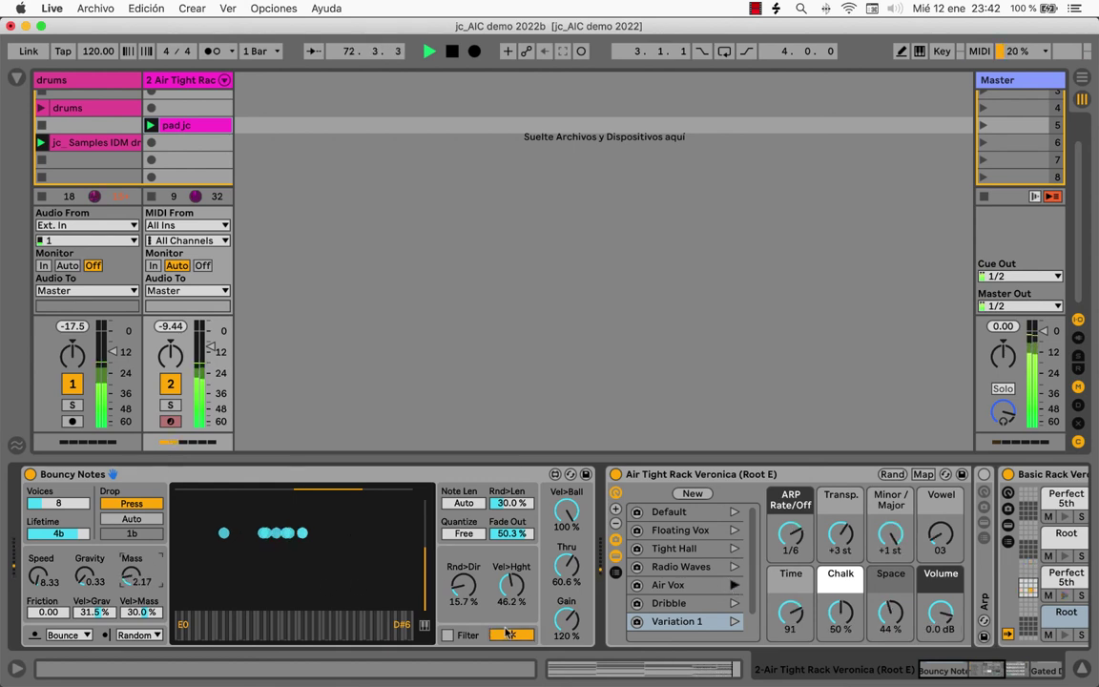
# - Disable the asterisk toggle, and set Bouncy Notes' Mass to 1.51, Speed to 14.0, Vel>Grav to 74.8 %, Gravity to 84.36 and Friction to 0.01
pyautogui.moveTo(134, 578); pyautogui.dragTo(134, 606)
pyautogui.moveTo(41, 577); pyautogui.dragTo(41, 559)
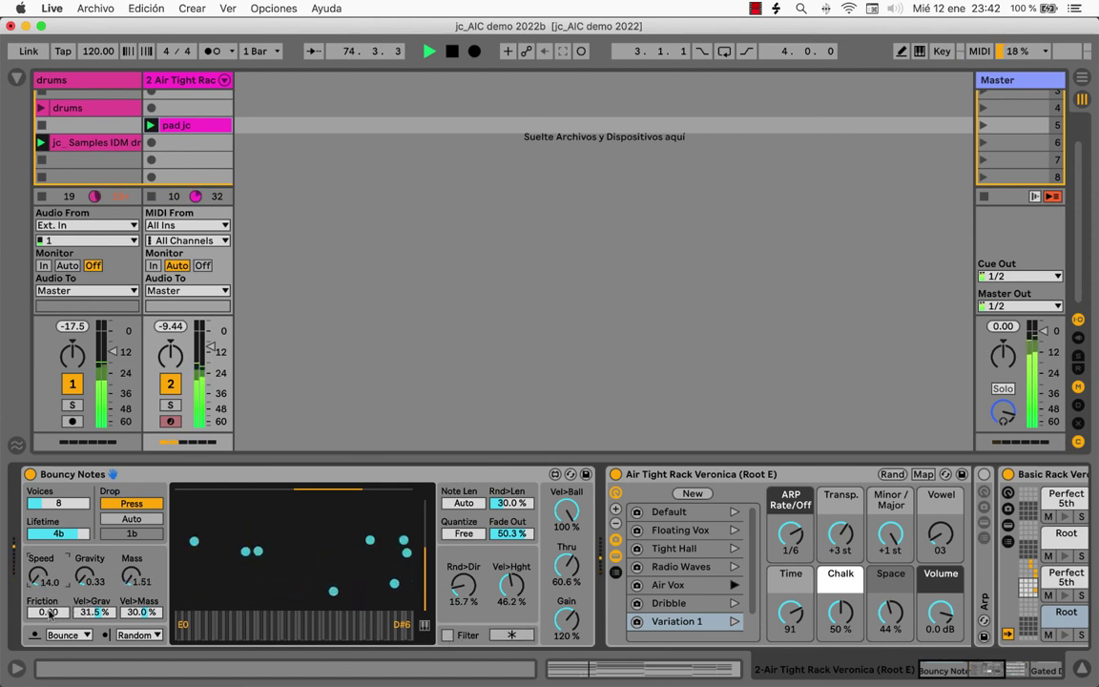
pyautogui.moveTo(48, 612); pyautogui.dragTo(93, 533)
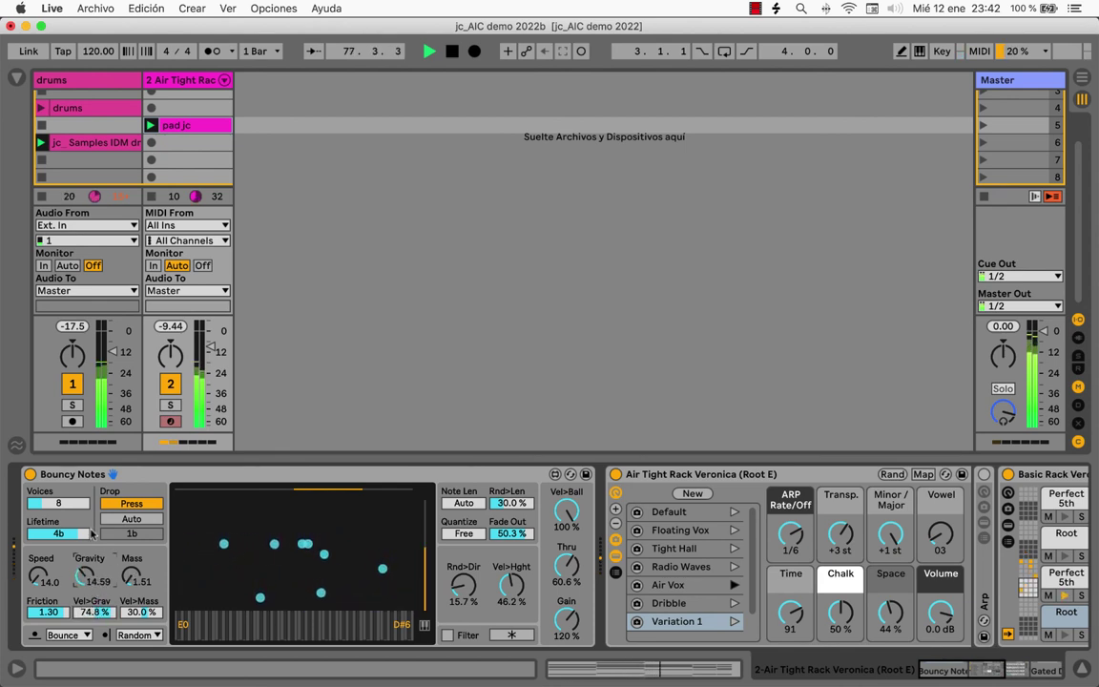
pyautogui.moveTo(83, 580); pyautogui.dragTo(40, 637)
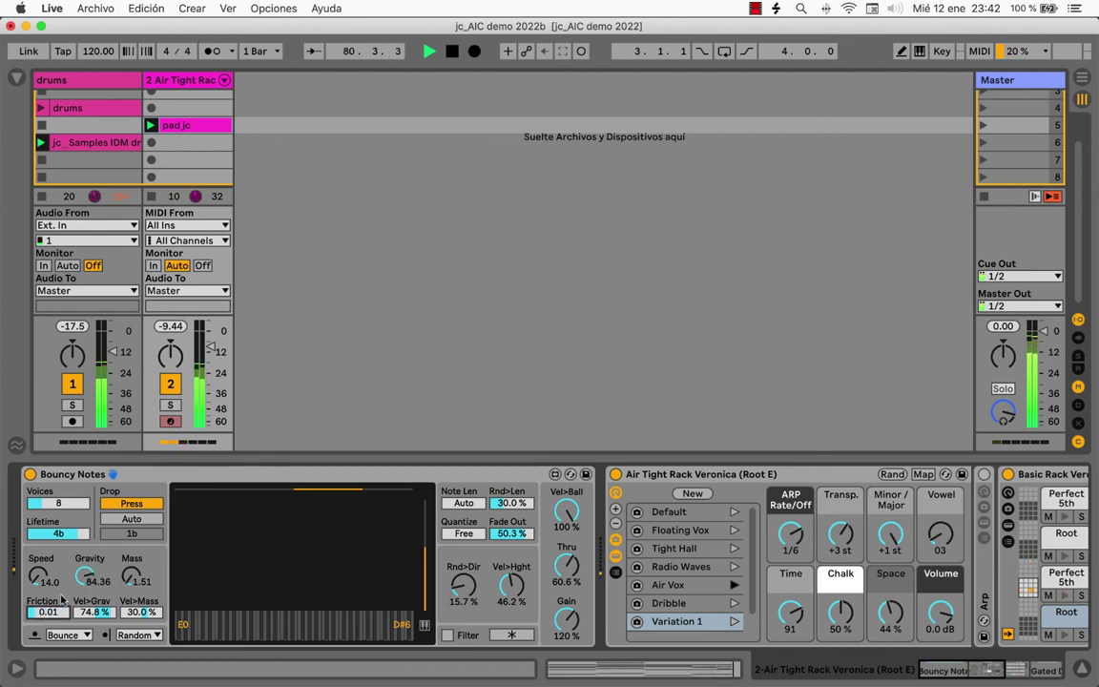
# - Change Bouncy Notes' Random option to Delete, and set Thru to 30.7 %, Vel>Hght to 21.0 % and Rnd>Dir to 55.9 %
pyautogui.click(138, 631)
pyautogui.click(136, 618)
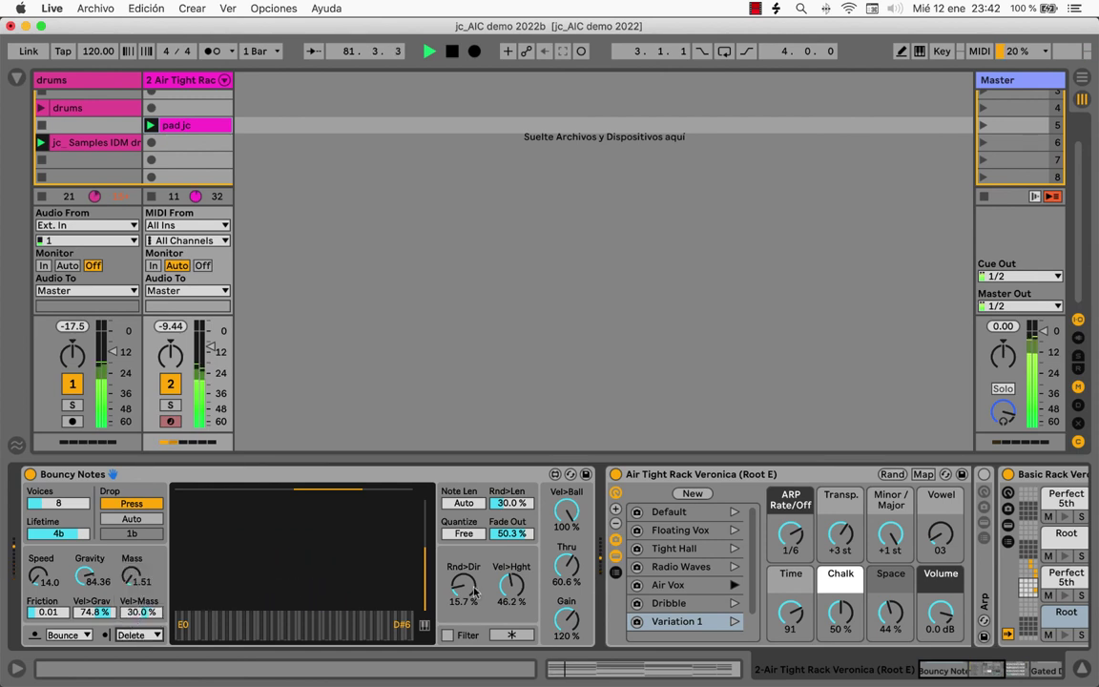
pyautogui.moveTo(567, 567); pyautogui.dragTo(579, 588)
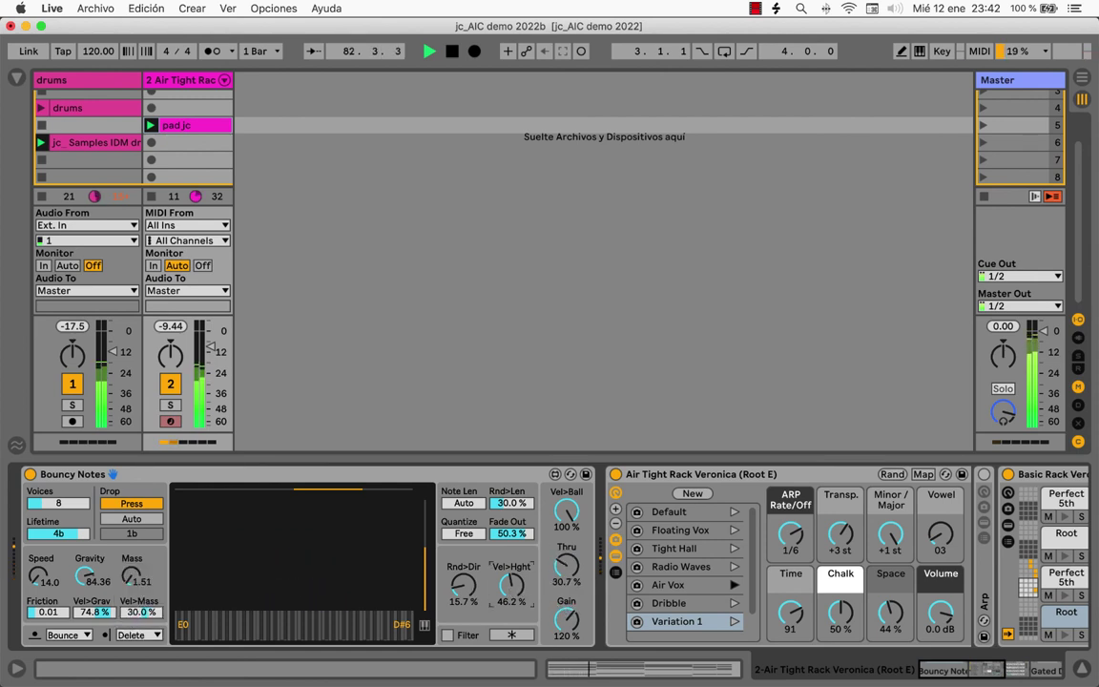
pyautogui.moveTo(512, 585); pyautogui.dragTo(463, 559)
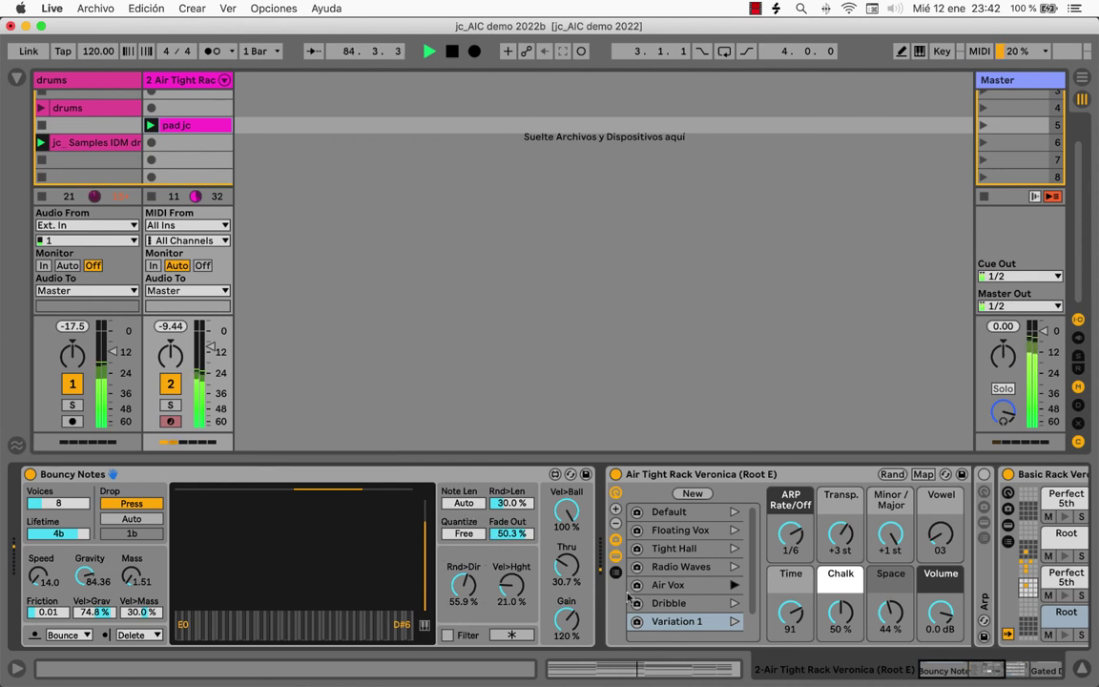
# - Recall the Dribble variation, and stop the clips on the drums track and the Air Tight Rack track
pyautogui.click(732, 603)
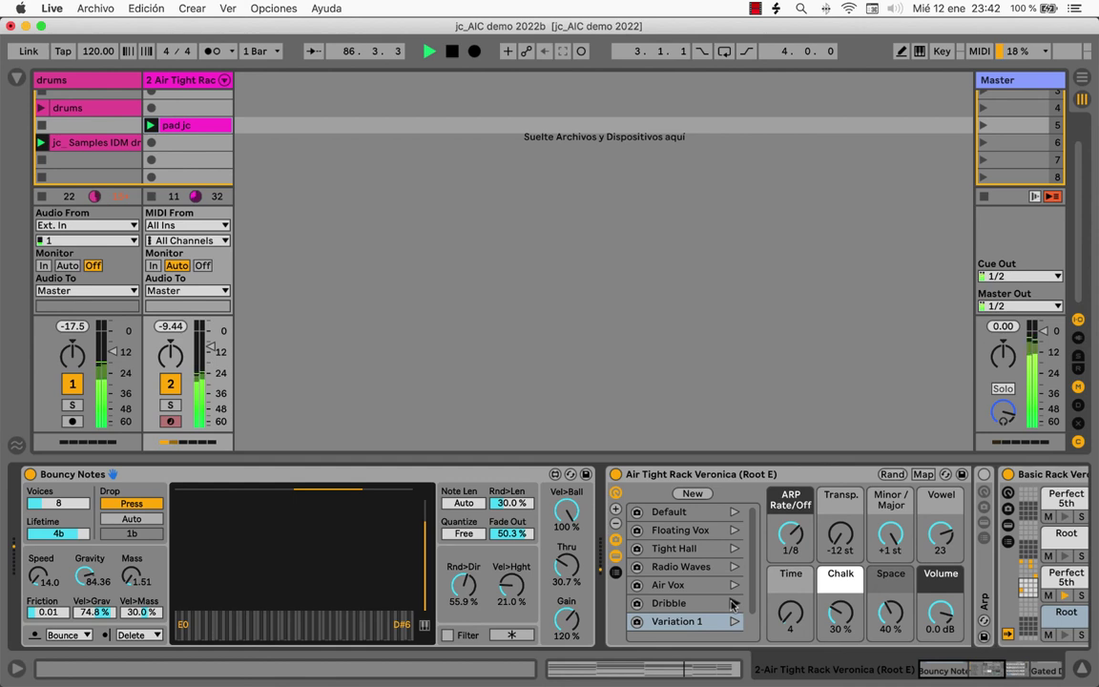
pyautogui.click(41, 197)
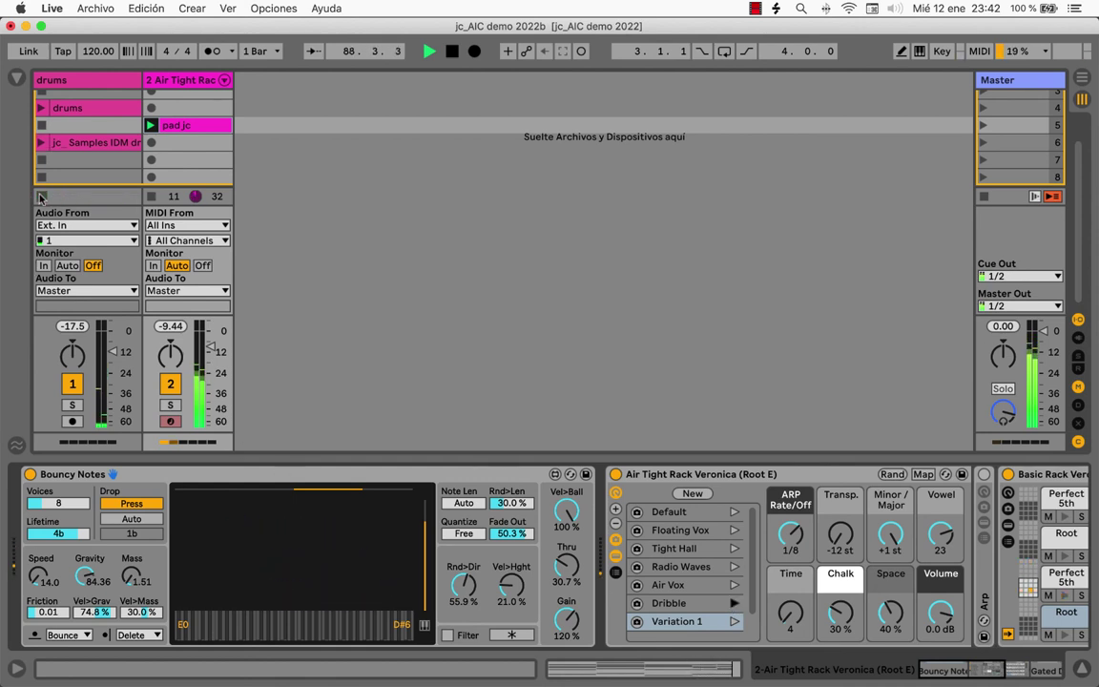
pyautogui.click(150, 197)
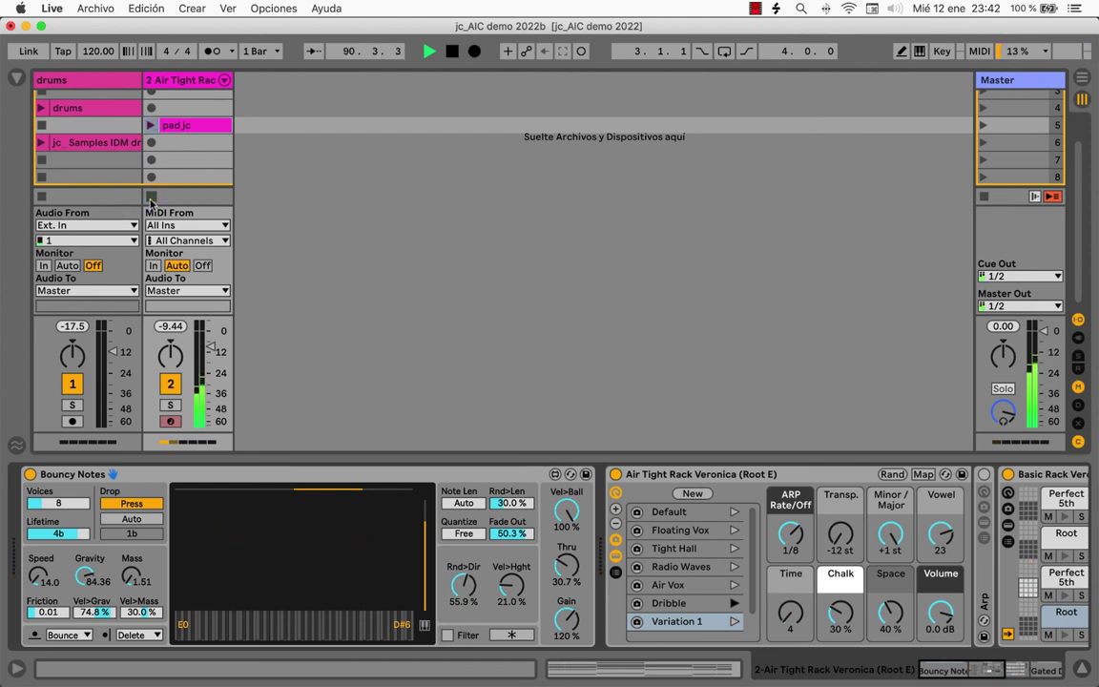